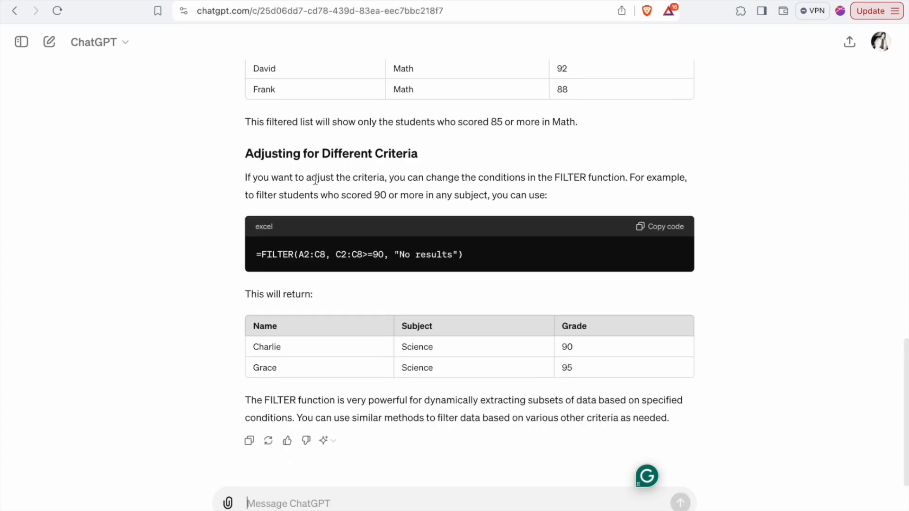
Step: Review the FILTER function answer from its closing example back up to the dummy data
scroll(316, 180, up, 3)
scroll(316, 180, up, 10)
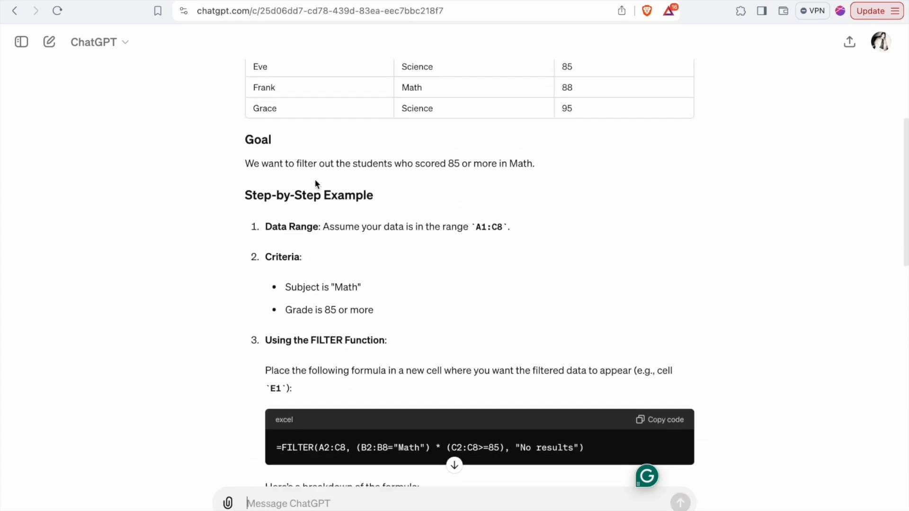
scroll(315, 181, up, 2)
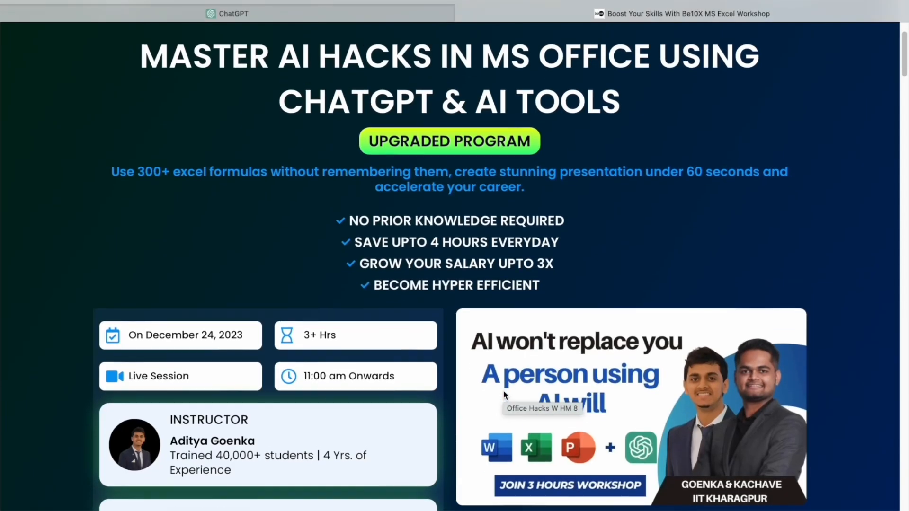
Step: Look through the Be10X MS Excel workshop page, from the program overview through course contents, bonuses and reviews to the live workshop section
scroll(503, 391, down, 2)
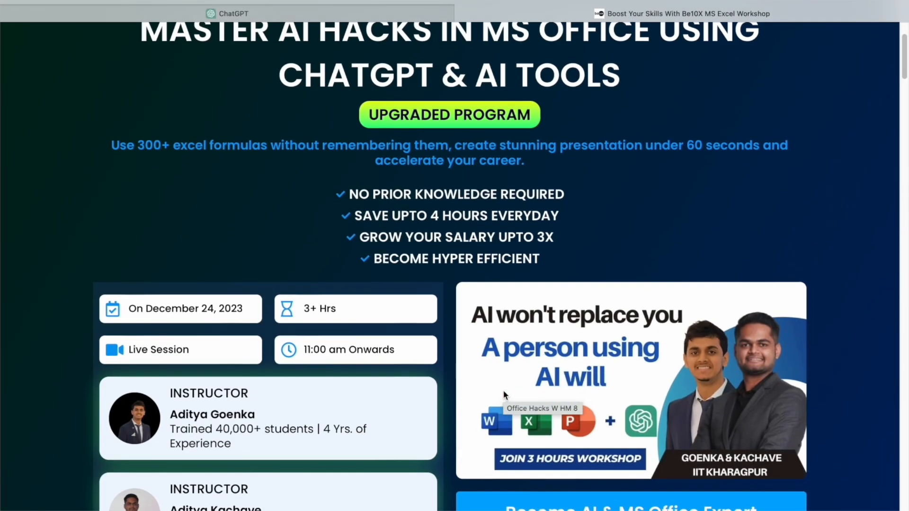
scroll(503, 390, down, 2)
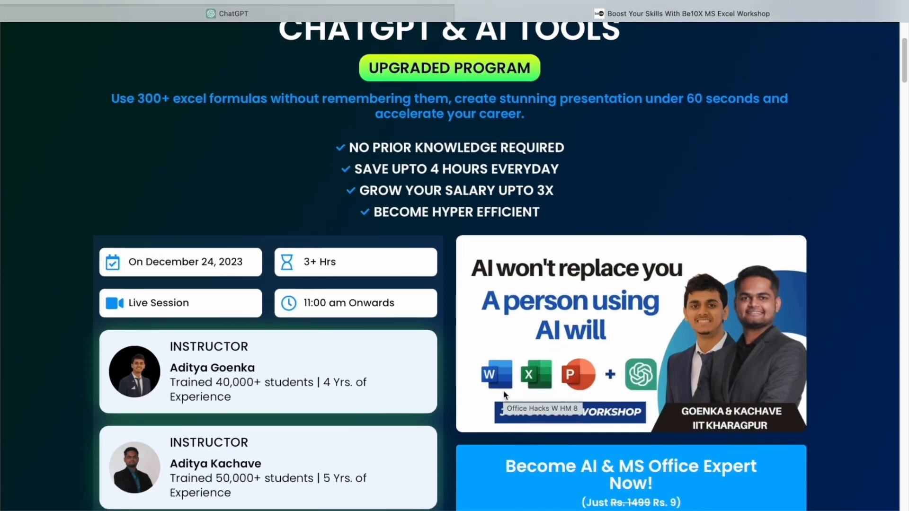
scroll(504, 394, down, 5)
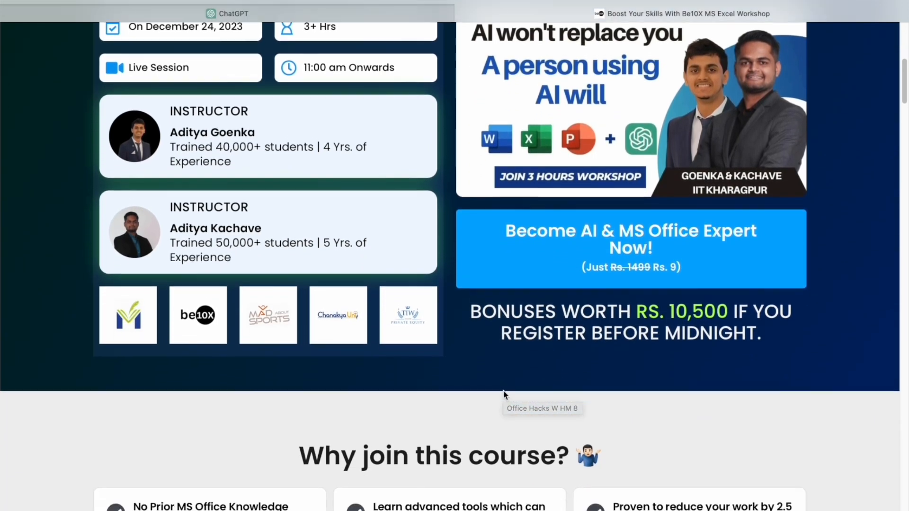
scroll(505, 395, down, 6)
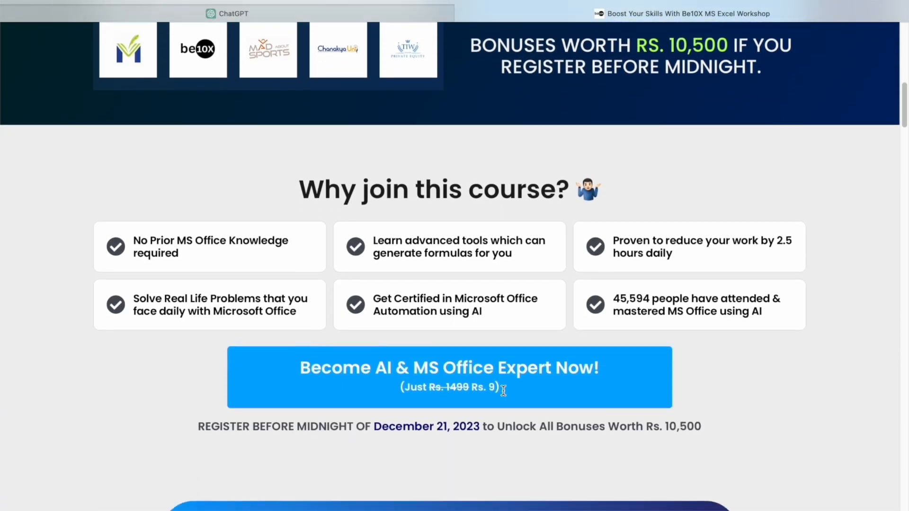
scroll(503, 391, down, 6)
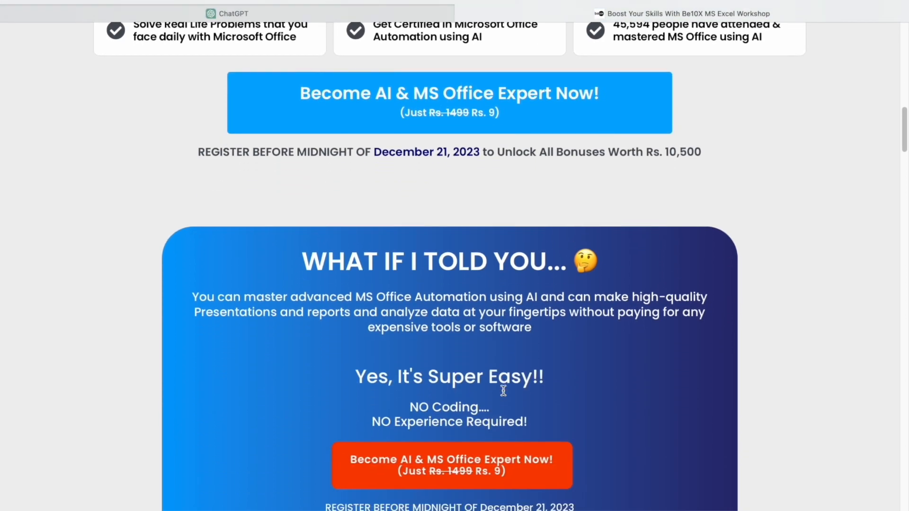
scroll(504, 390, down, 7)
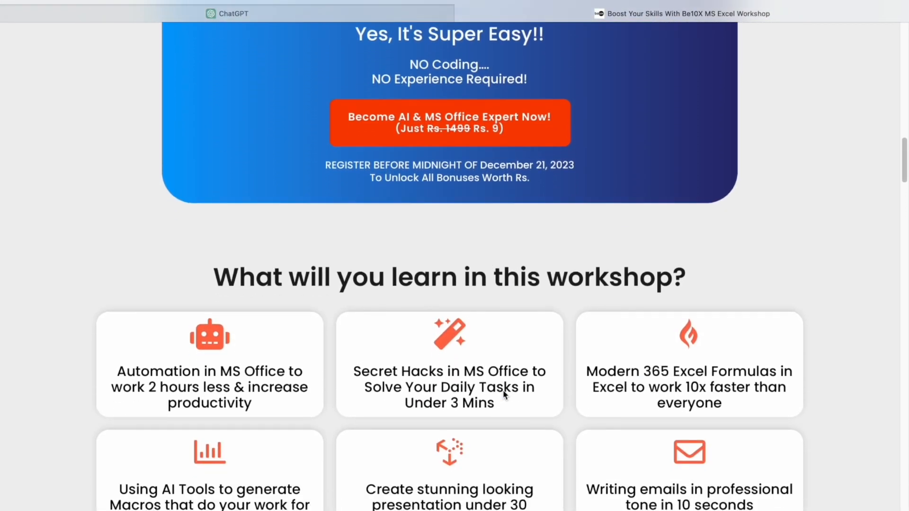
scroll(504, 393, down, 6)
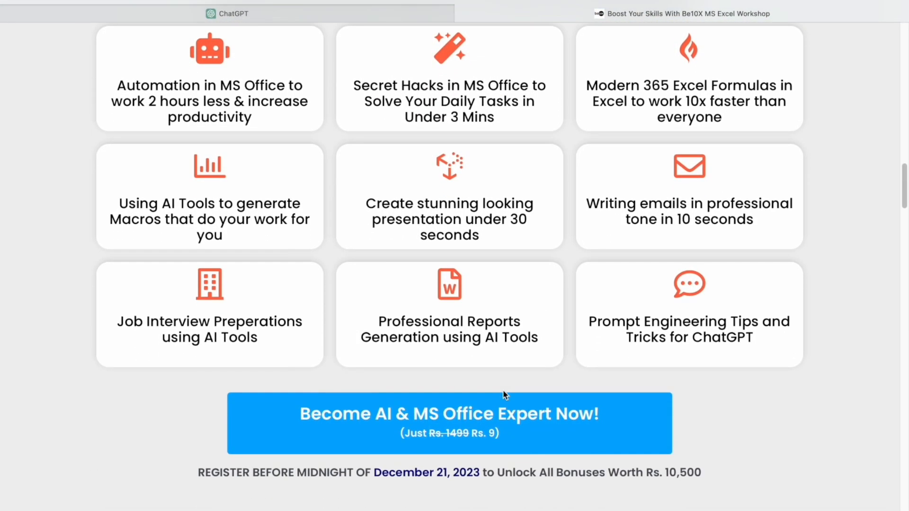
scroll(503, 393, down, 3)
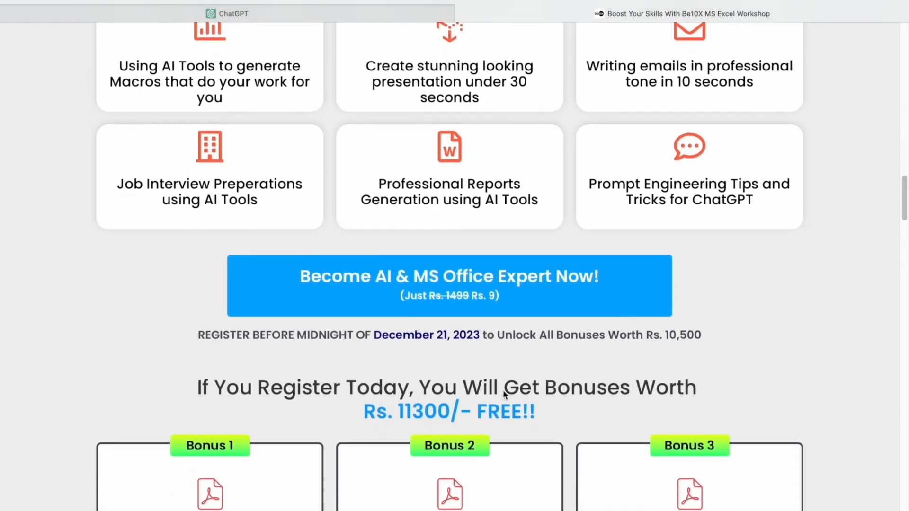
scroll(503, 393, down, 5)
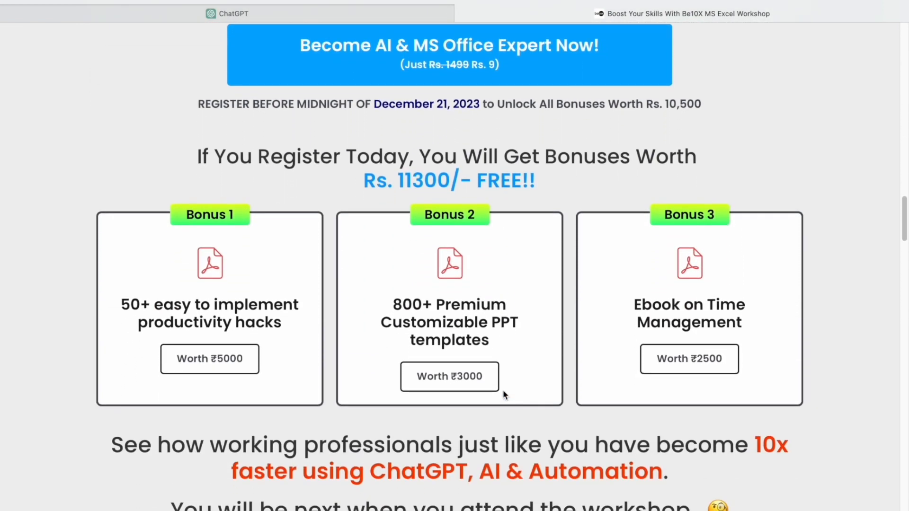
scroll(503, 393, down, 3)
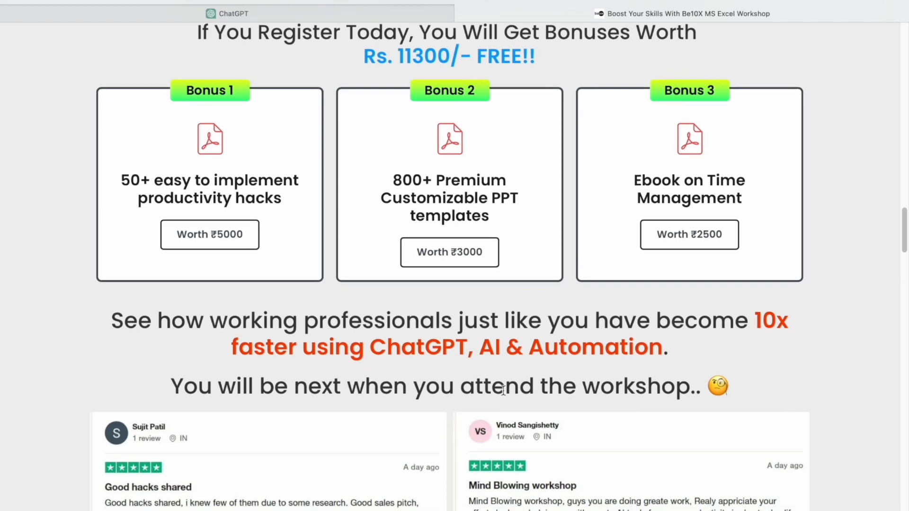
scroll(503, 390, down, 3)
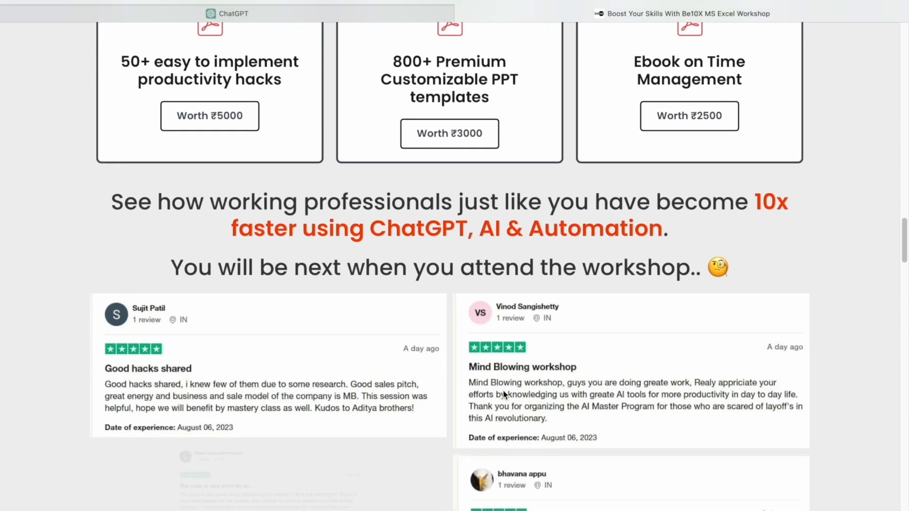
scroll(504, 394, down, 6)
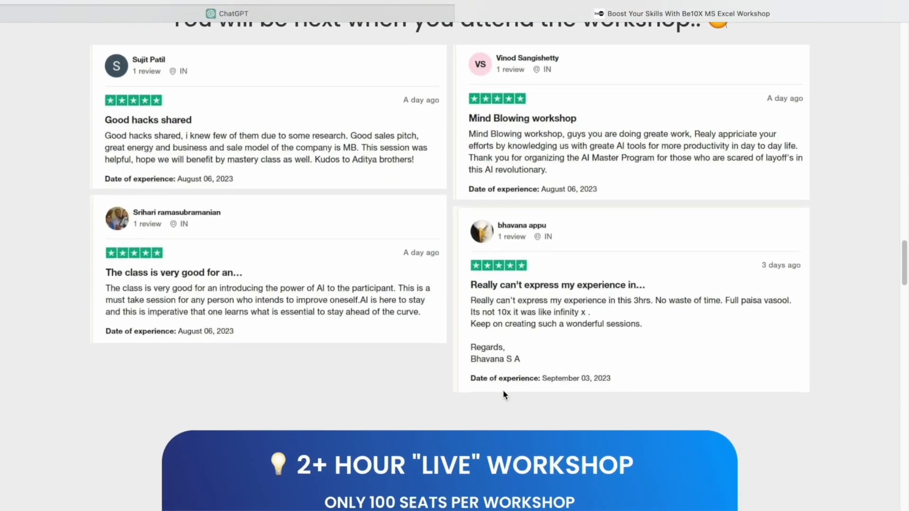
scroll(503, 390, down, 6)
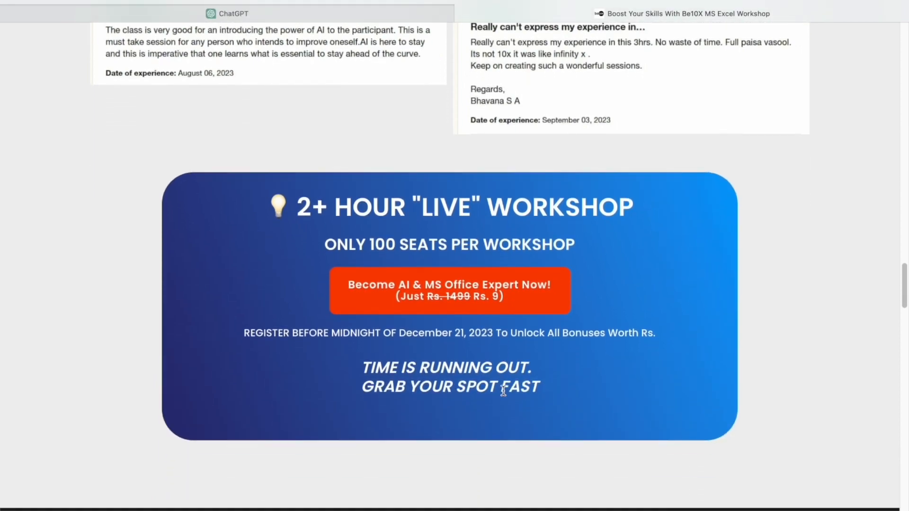
scroll(503, 391, down, 2)
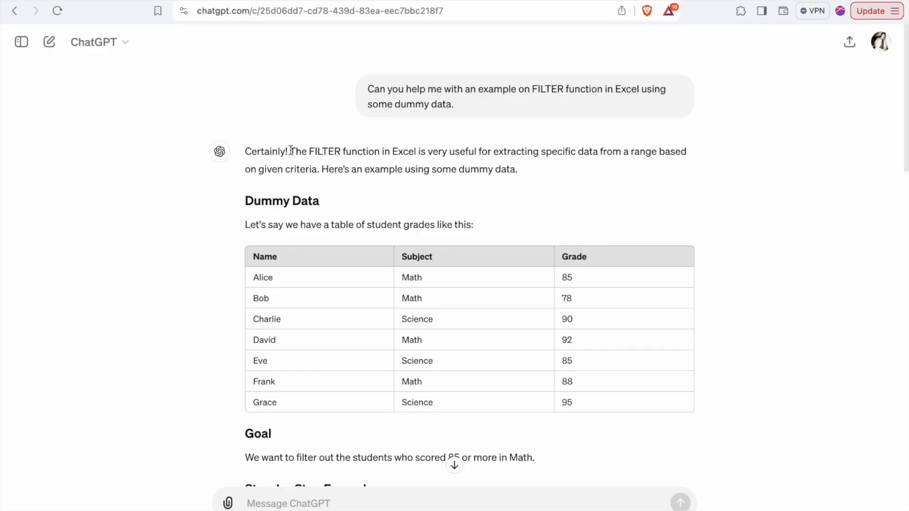
Step: Read the introduction to the FILTER function and the dummy student grades table, highlighting the passages being read
drag(291, 150, 515, 181)
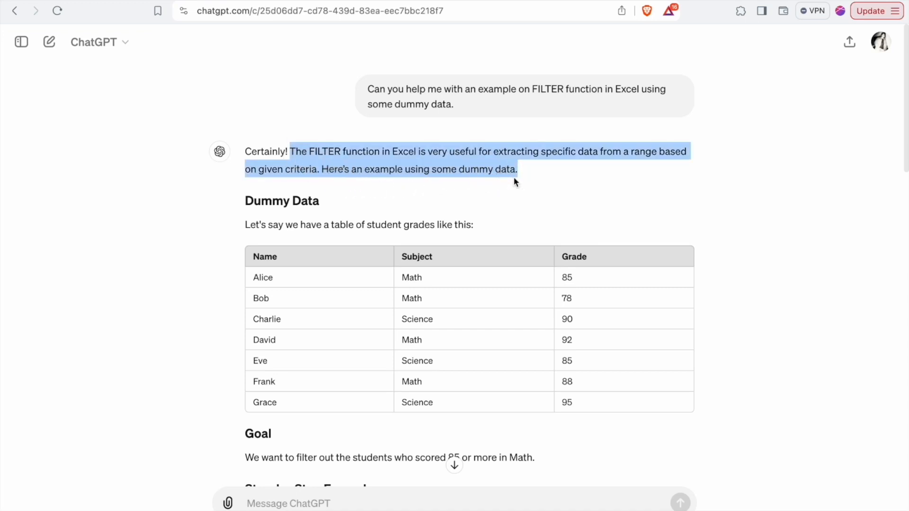
click(460, 207)
scroll(459, 205, down, 2)
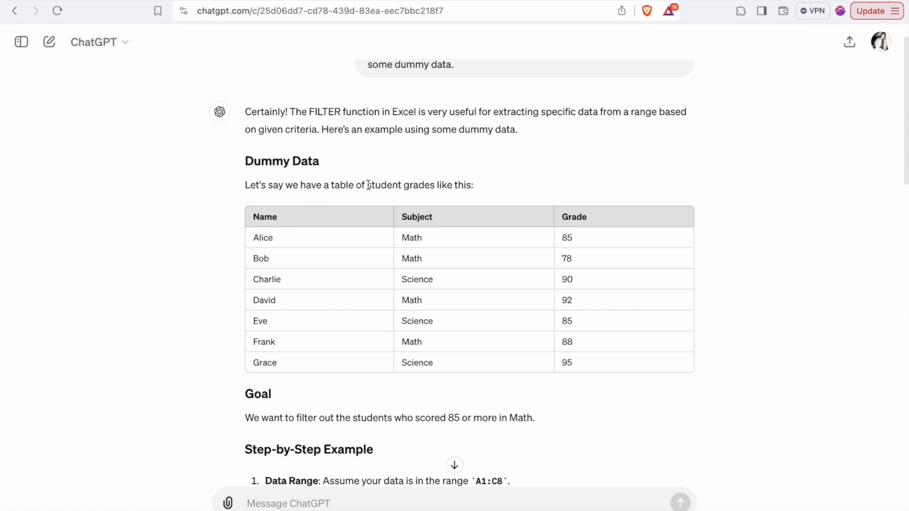
drag(367, 185, 462, 190)
scroll(462, 190, down, 2)
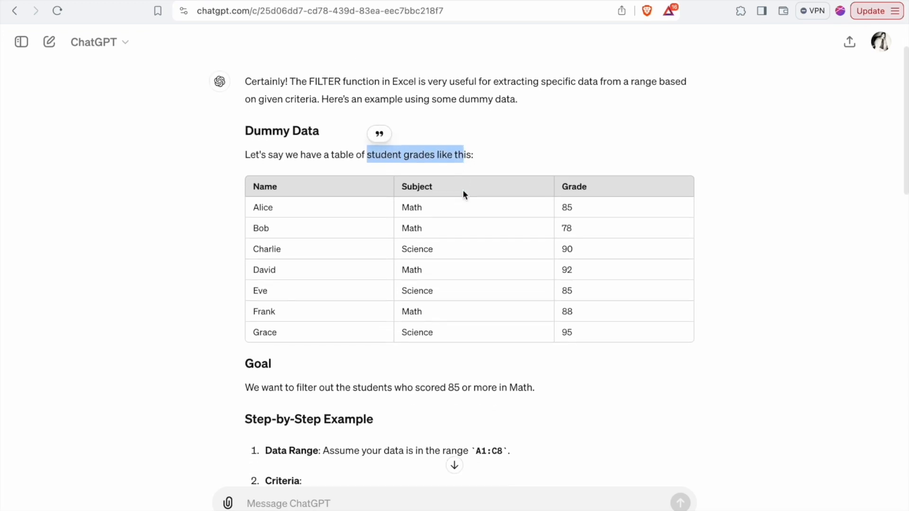
drag(251, 179, 508, 207)
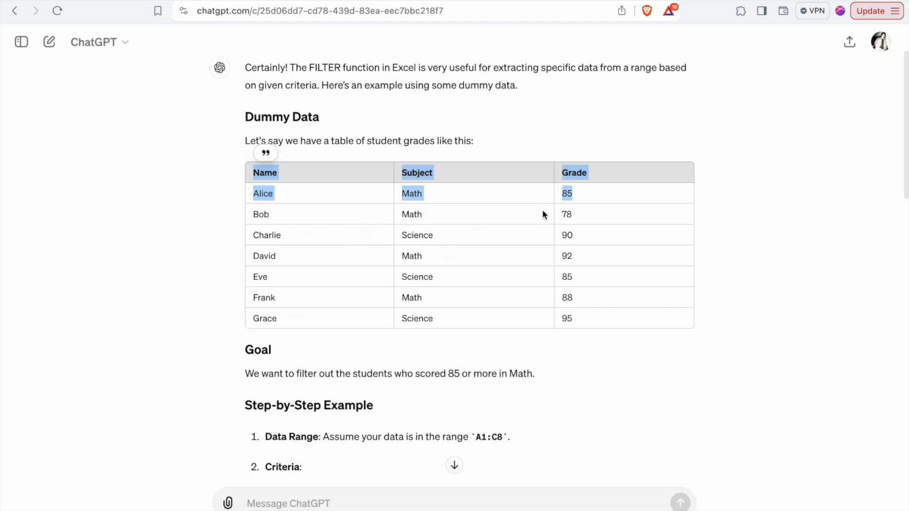
click(570, 174)
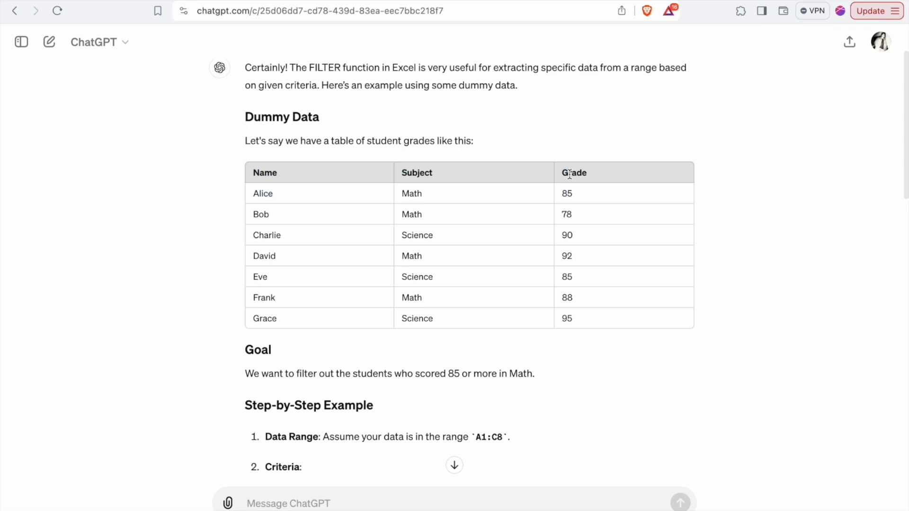
Step: Read the Goal section and the Step-by-Step Example heading of the answer, highlighting each part
scroll(570, 174, down, 3)
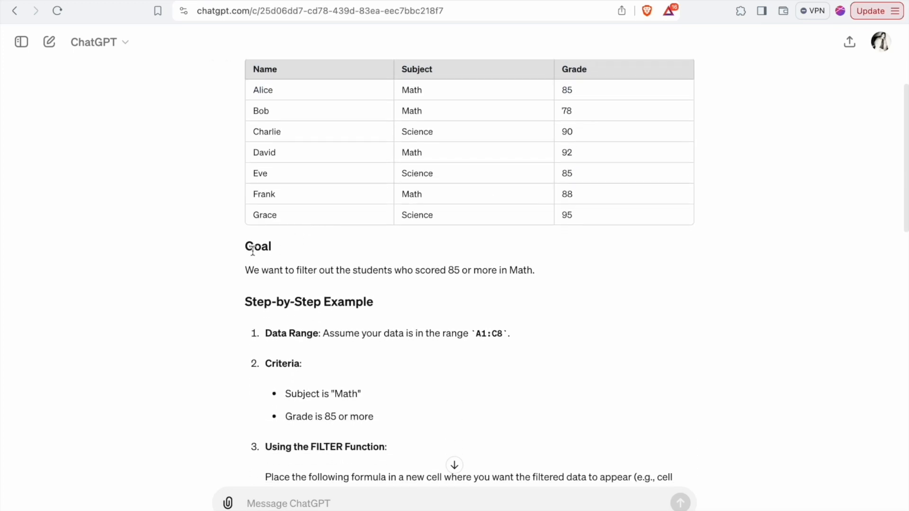
double_click(252, 249)
click(246, 281)
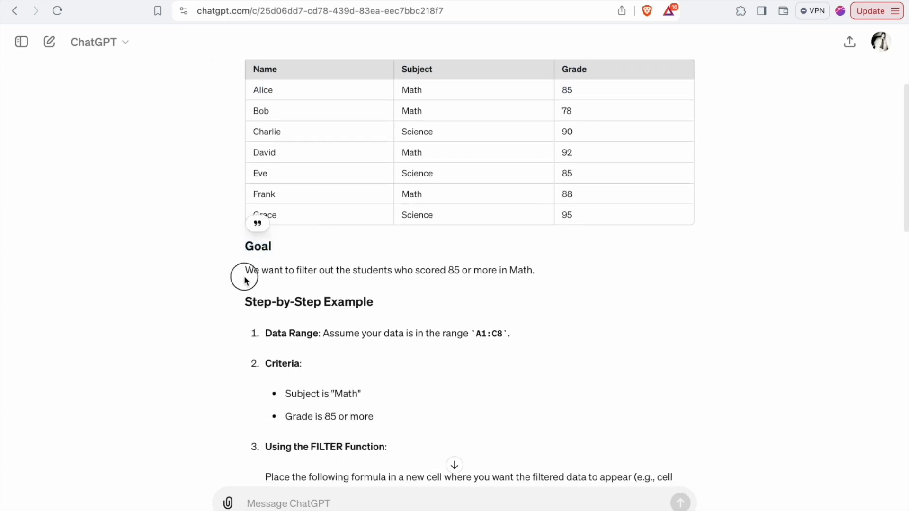
drag(246, 280, 459, 282)
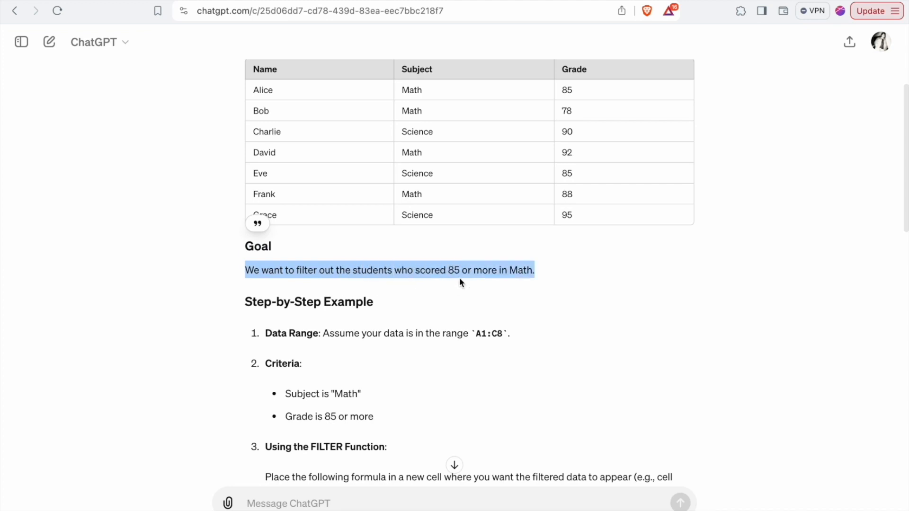
scroll(460, 279, down, 3)
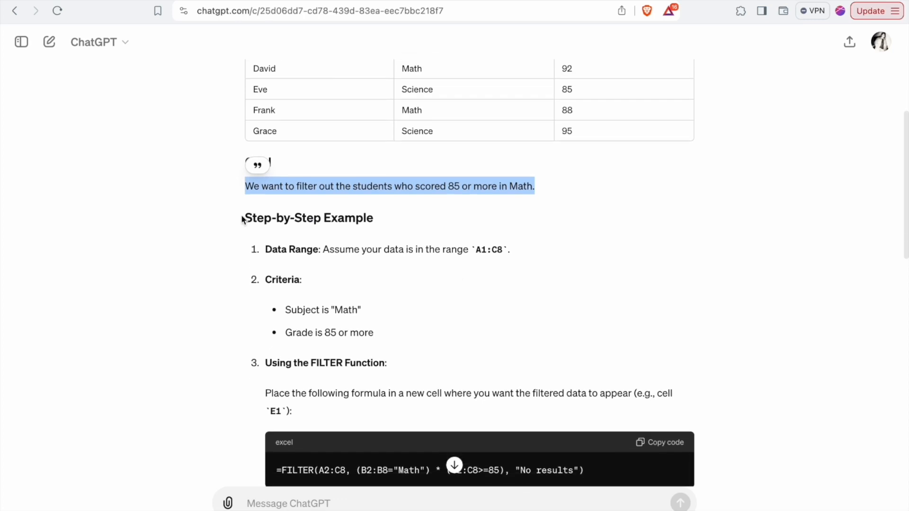
drag(249, 187, 350, 213)
double_click(351, 214)
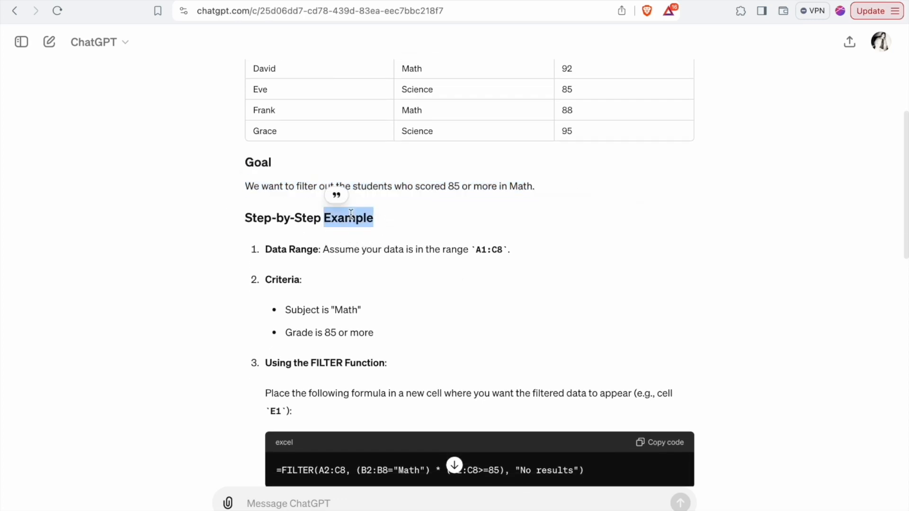
click(351, 214)
Step: Copy the full Name, Subject and Grade table from the ChatGPT answer and paste it into the Excel sheet starting at cell A1
scroll(350, 214, up, 5)
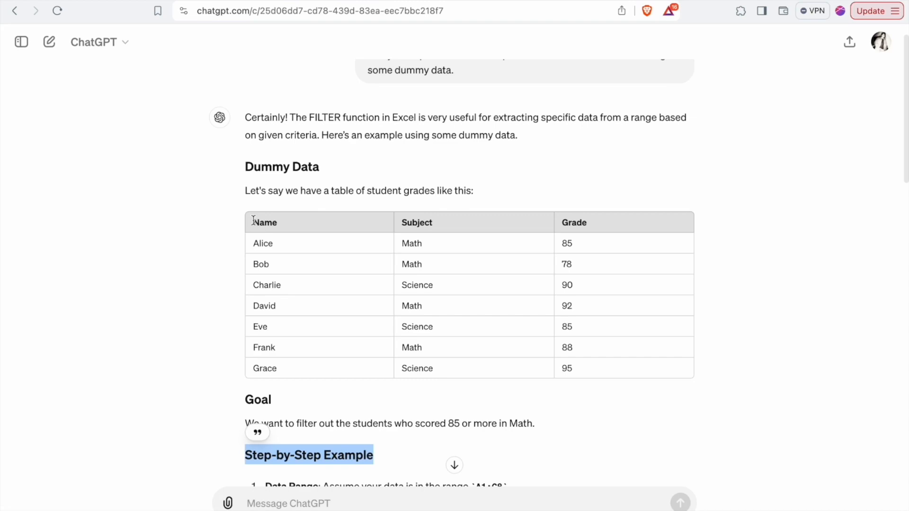
drag(253, 221, 576, 367)
key(super+c)
key(ctrl+Left)
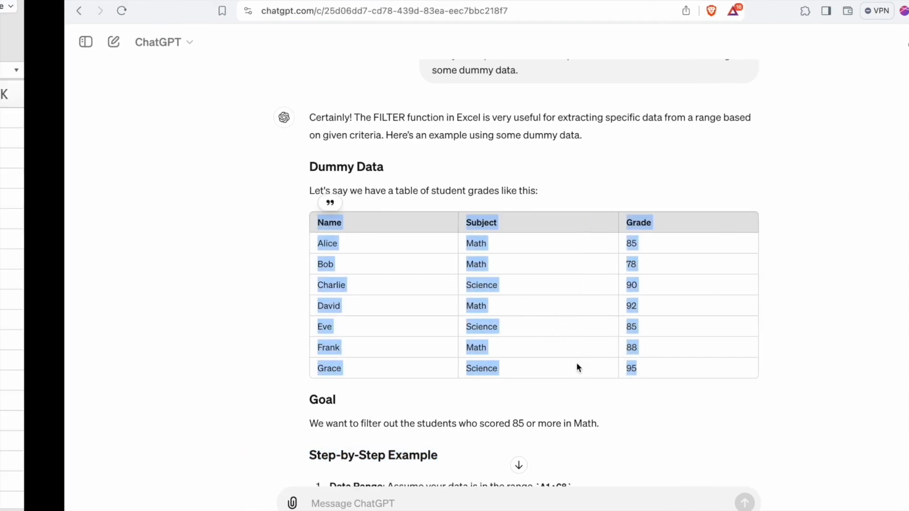
click(68, 119)
key(super+v)
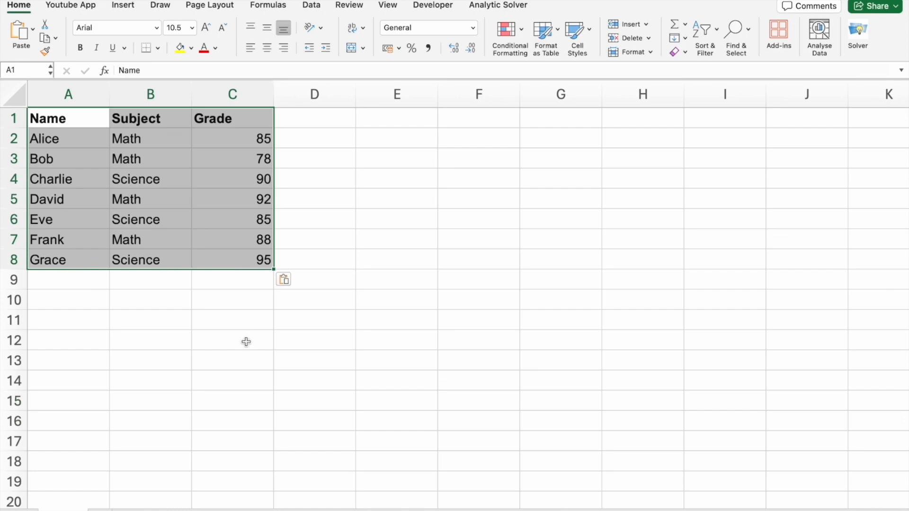
click(246, 342)
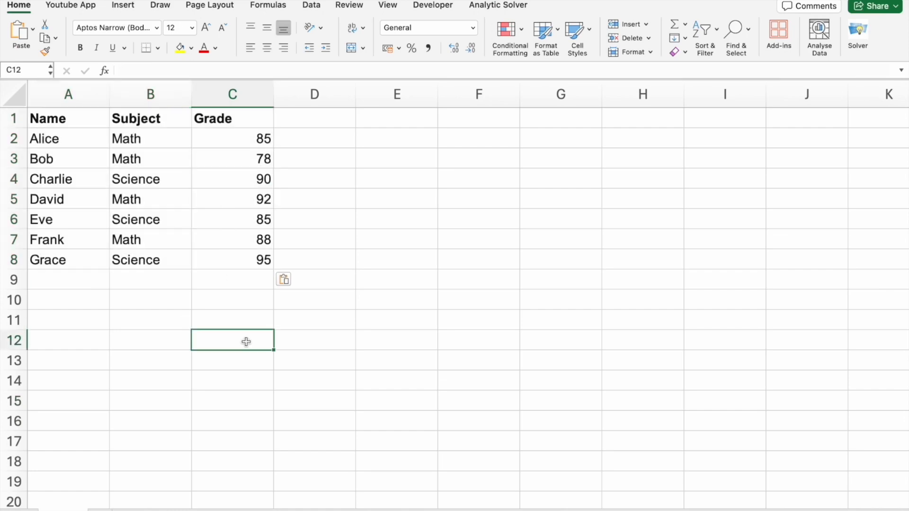
Step: Switch back to ChatGPT and read the data range, criteria and FILTER function steps of the example, highlighting the key phrases
key(ctrl+Right)
scroll(291, 407, down, 4)
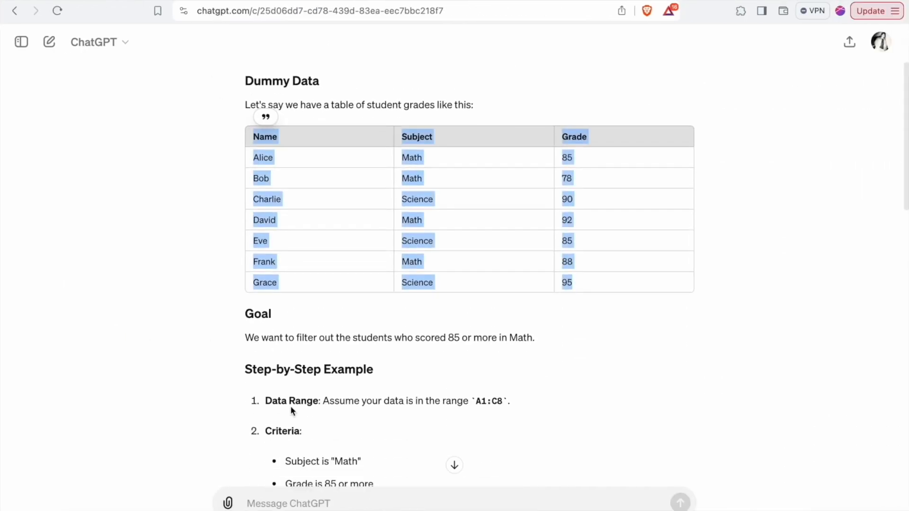
drag(270, 304, 330, 309)
drag(387, 301, 501, 305)
scroll(501, 305, down, 1)
scroll(501, 306, down, 3)
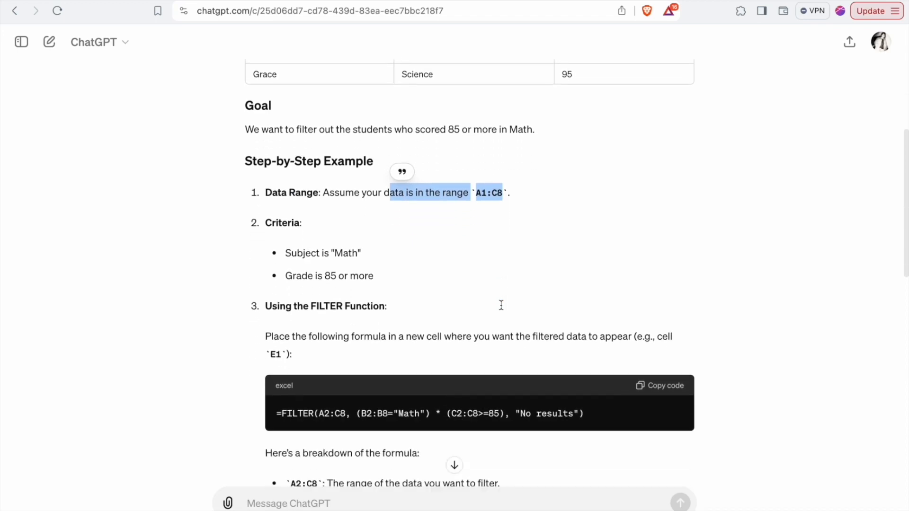
drag(286, 250, 363, 249)
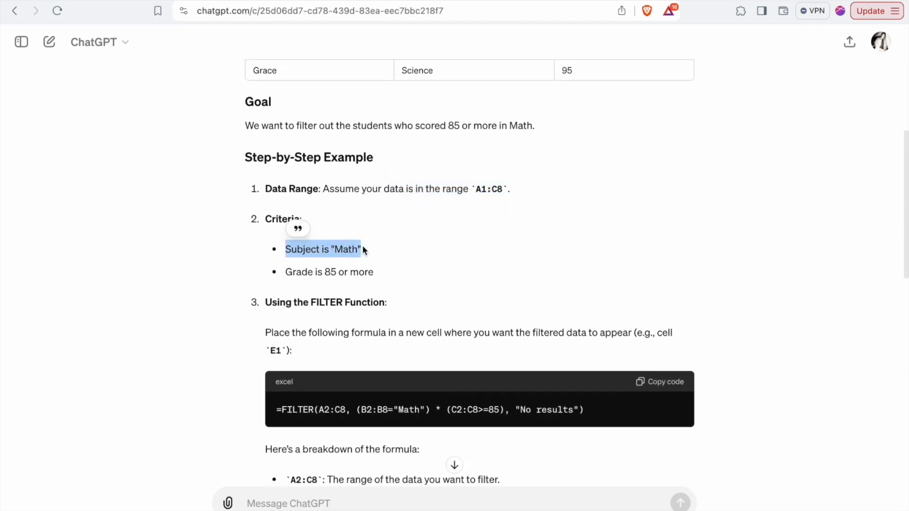
drag(287, 270, 381, 280)
scroll(379, 275, down, 3)
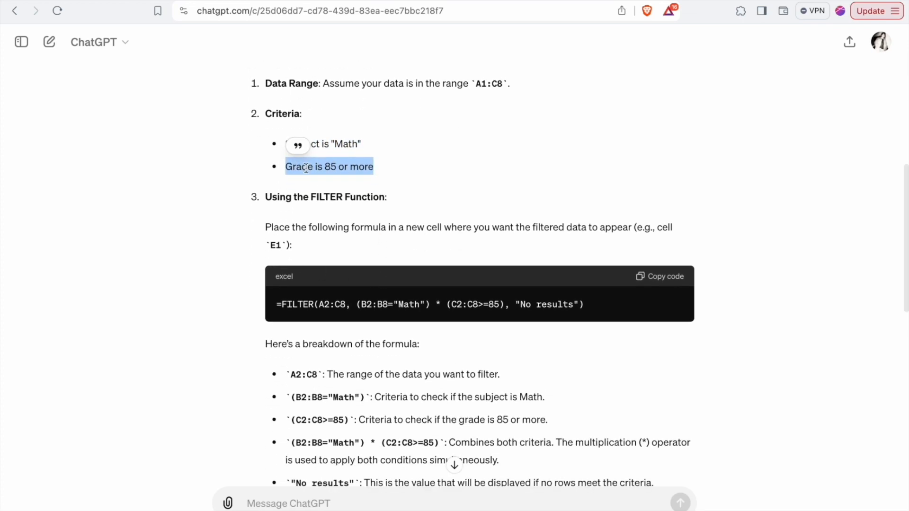
drag(311, 197, 381, 207)
click(353, 248)
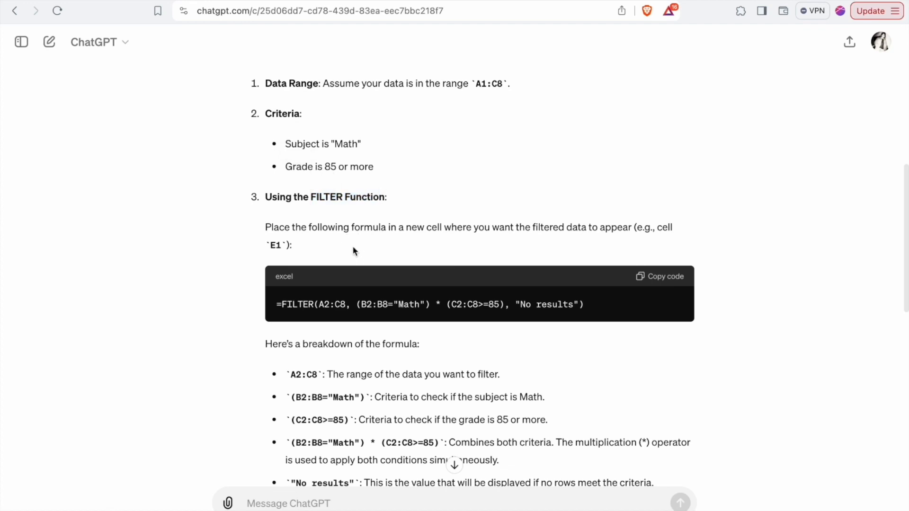
Step: Copy =FILTER(A2:C8, (B2:B8="Math") * (C2:C8>=85), "No results") from the ChatGPT answer and enter it in cell E1 of the Excel sheet
scroll(353, 249, down, 2)
scroll(353, 246, down, 1)
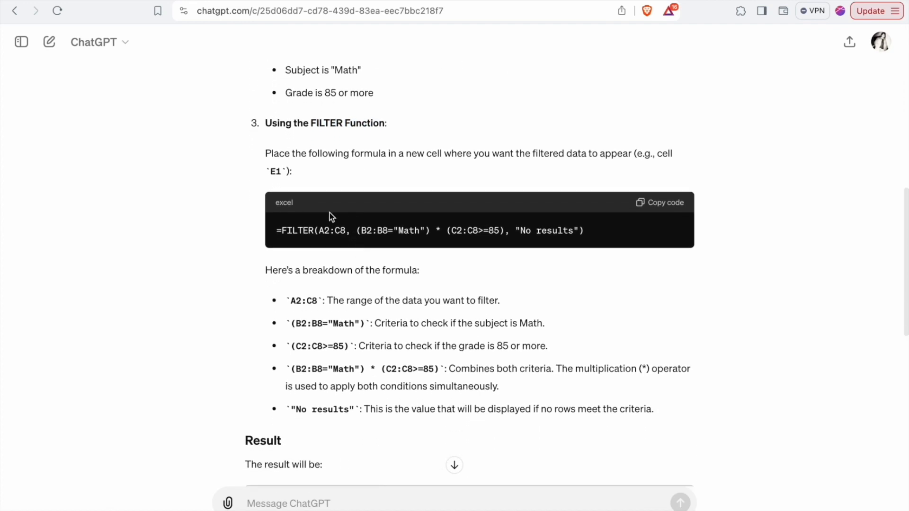
triple_click(471, 232)
key(super+c)
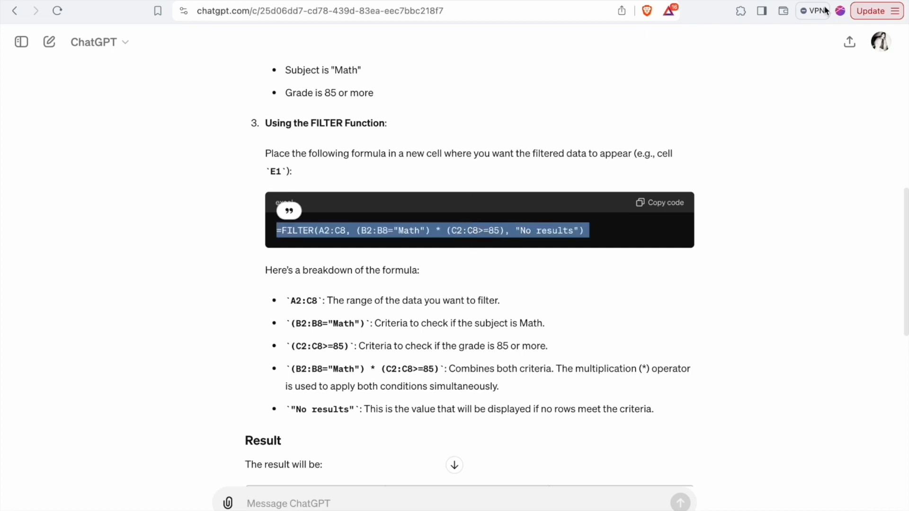
double_click(273, 173)
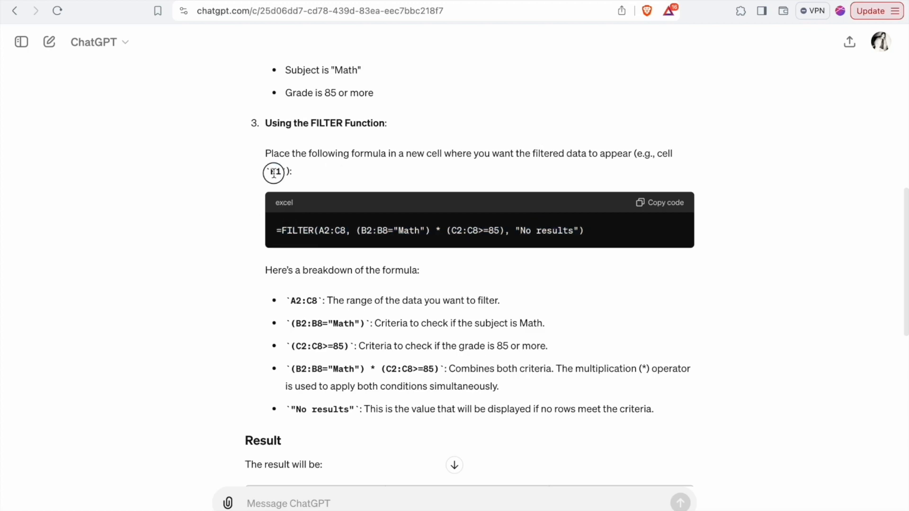
key(ctrl+Left)
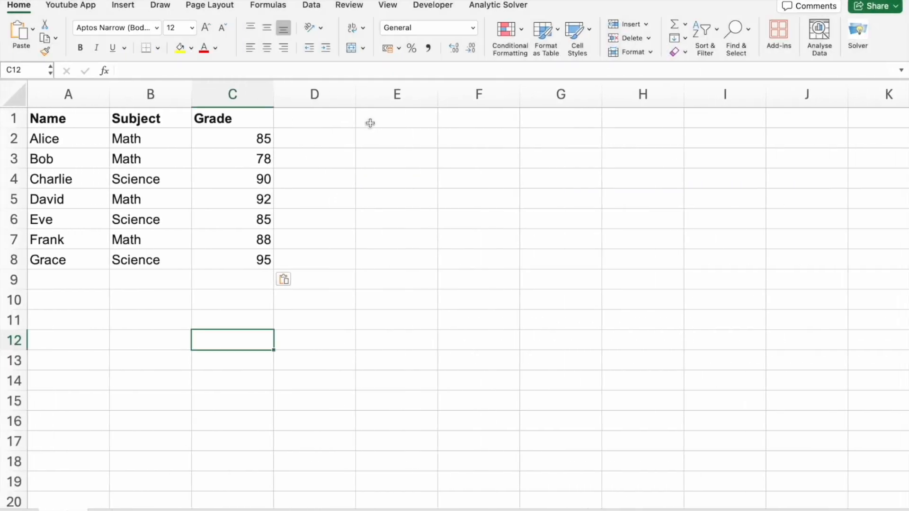
click(370, 122)
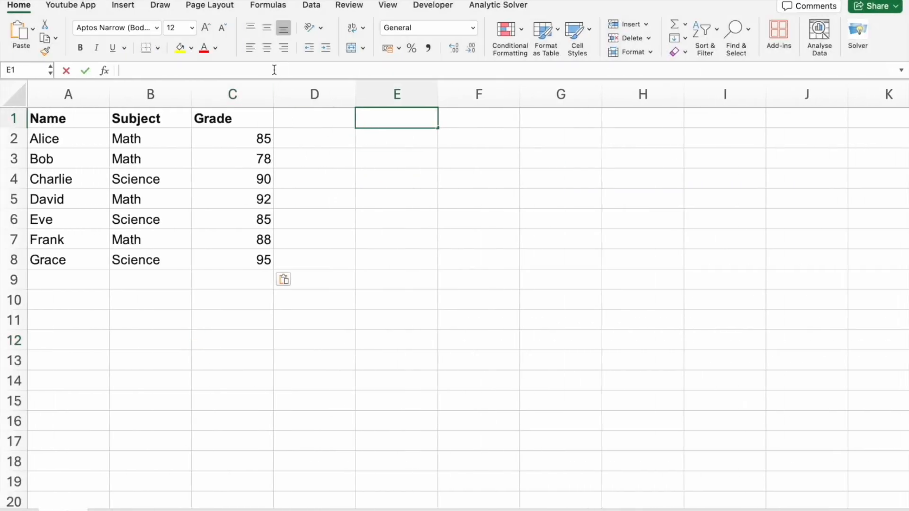
key(super+v)
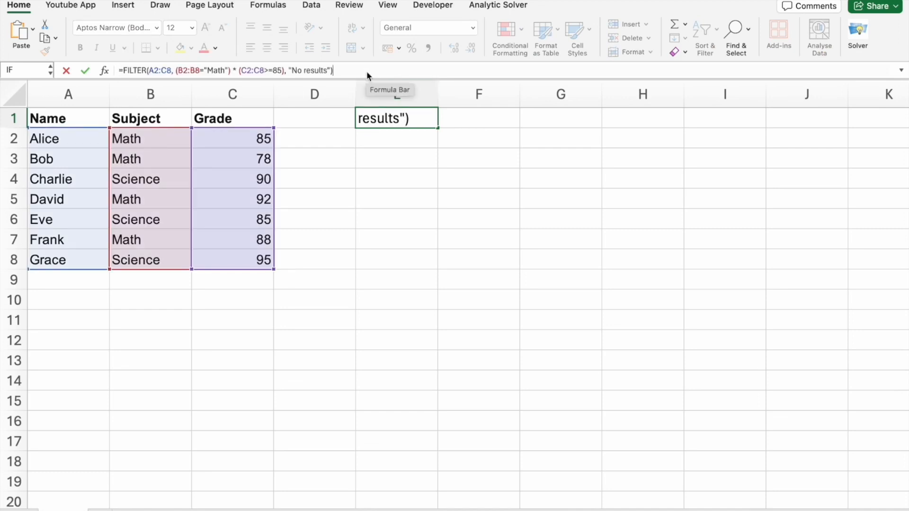
key(Return)
Step: Examine the names, subjects and grades in the filtered output spilling from cell E1
click(394, 118)
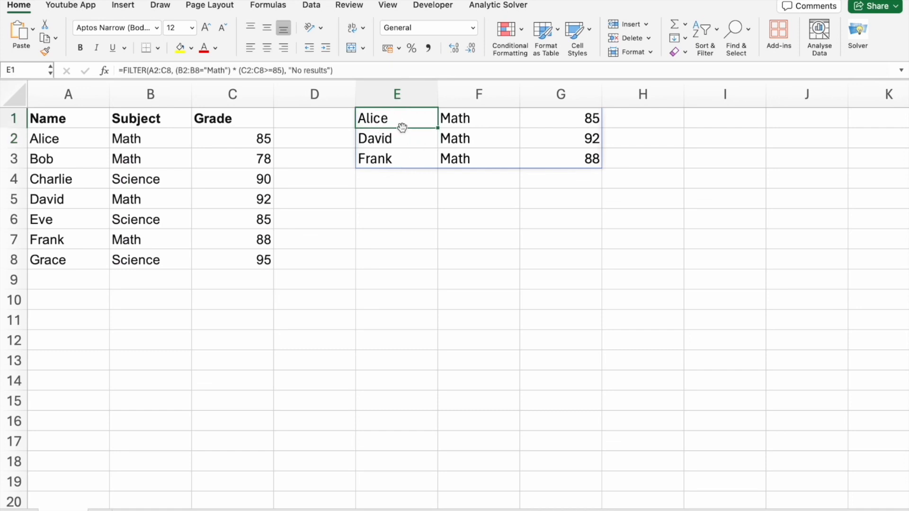
click(452, 123)
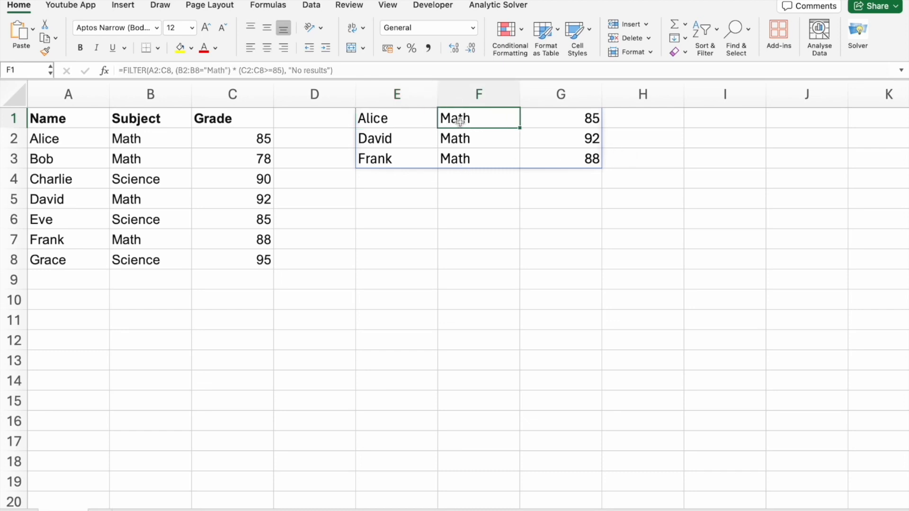
click(582, 119)
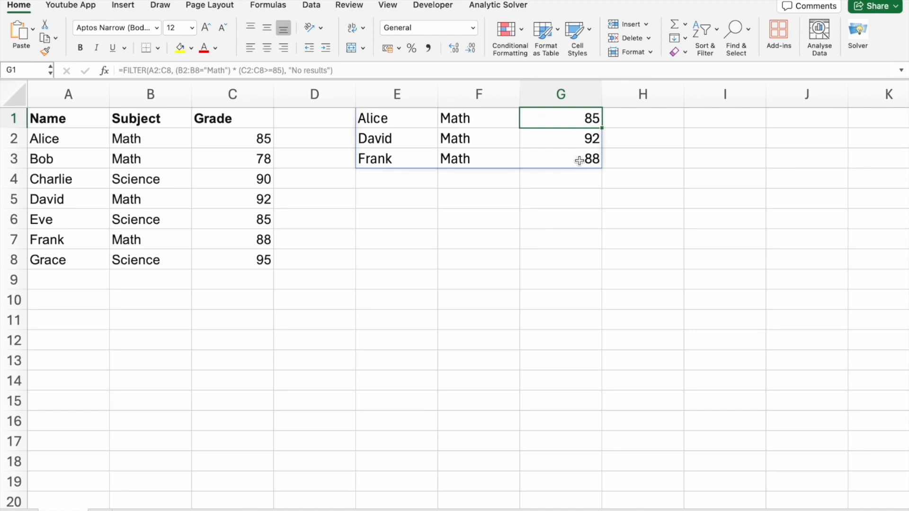
click(583, 135)
click(582, 160)
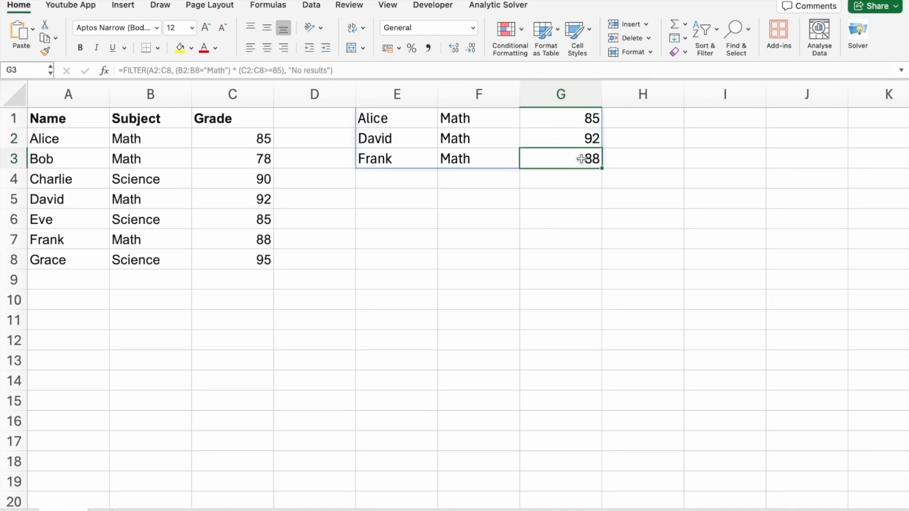
click(485, 127)
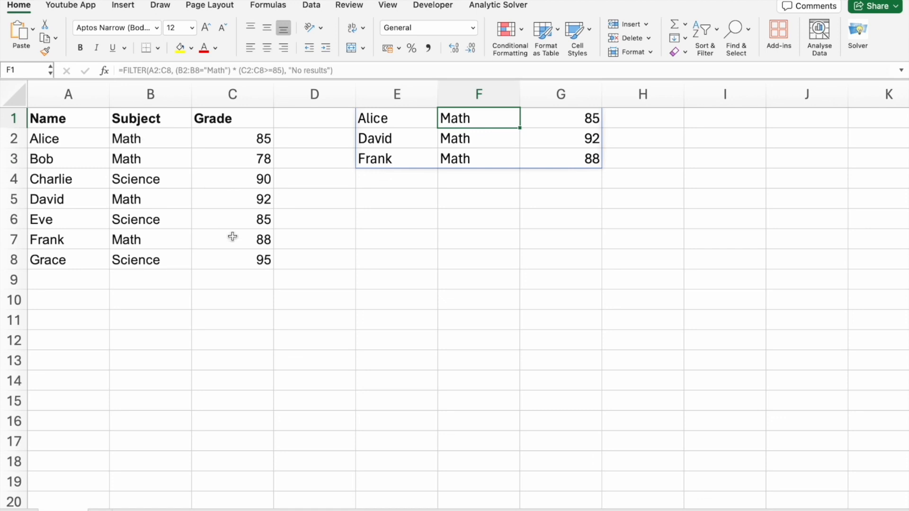
Step: Open the formula in E1 for inspection and read ChatGPT's explanation of the A2:C8 data range, highlighting it
click(177, 72)
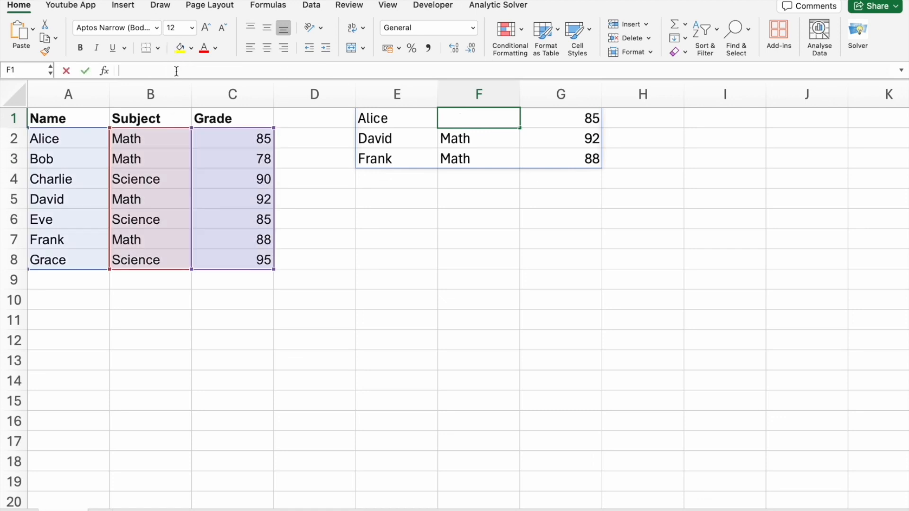
click(362, 122)
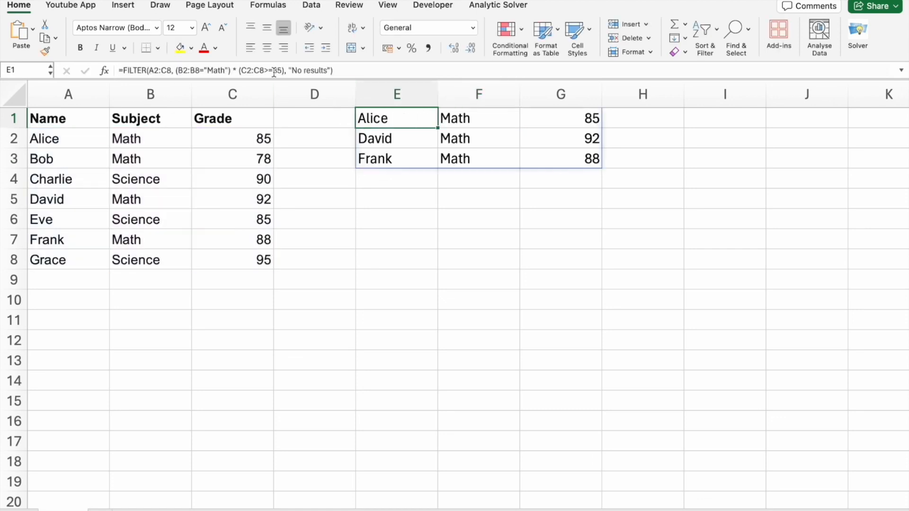
click(184, 69)
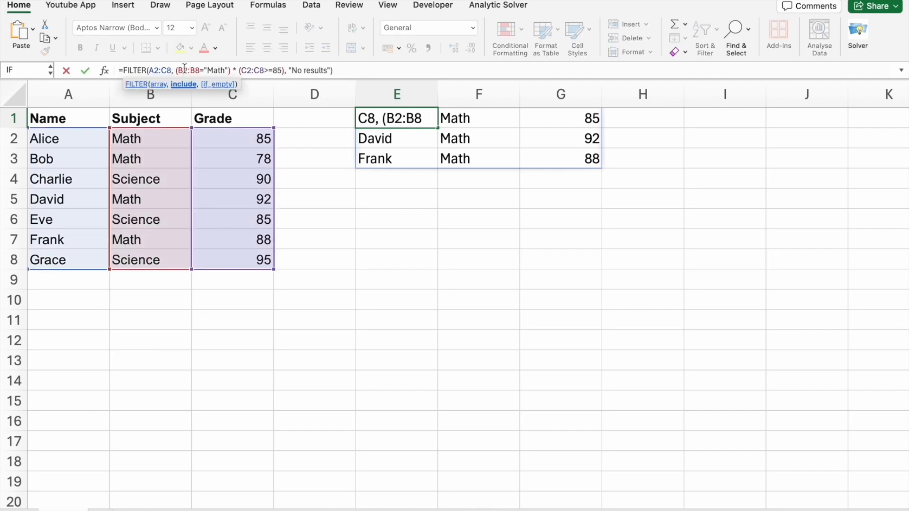
key(ctrl+Right)
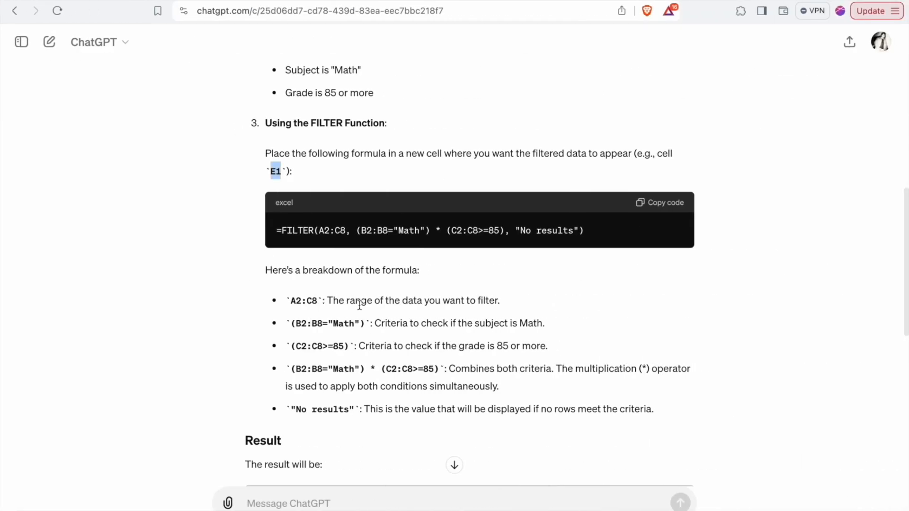
click(351, 303)
drag(327, 301, 491, 301)
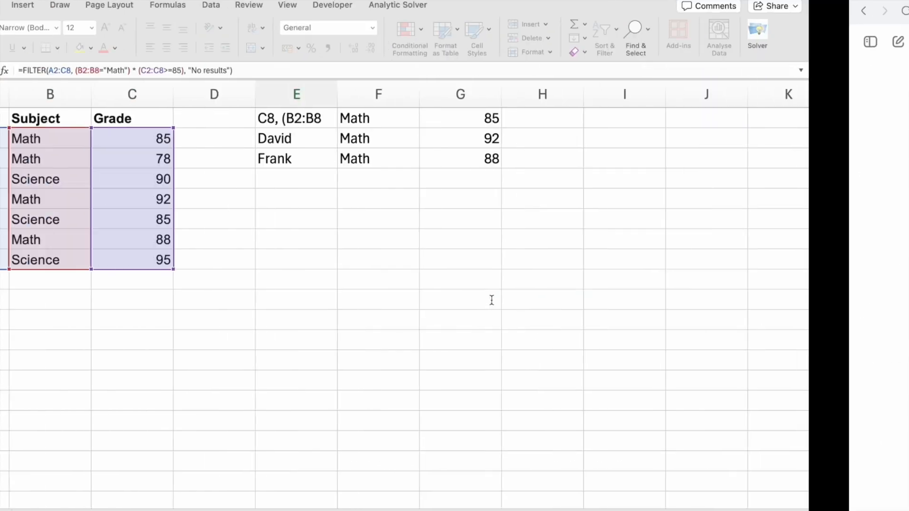
Step: Compare the include argument of the E1 formula with ChatGPT's explanation of the Math criterion, highlighting B2:B8 and "Math" in the formula
drag(153, 70, 287, 68)
click(176, 71)
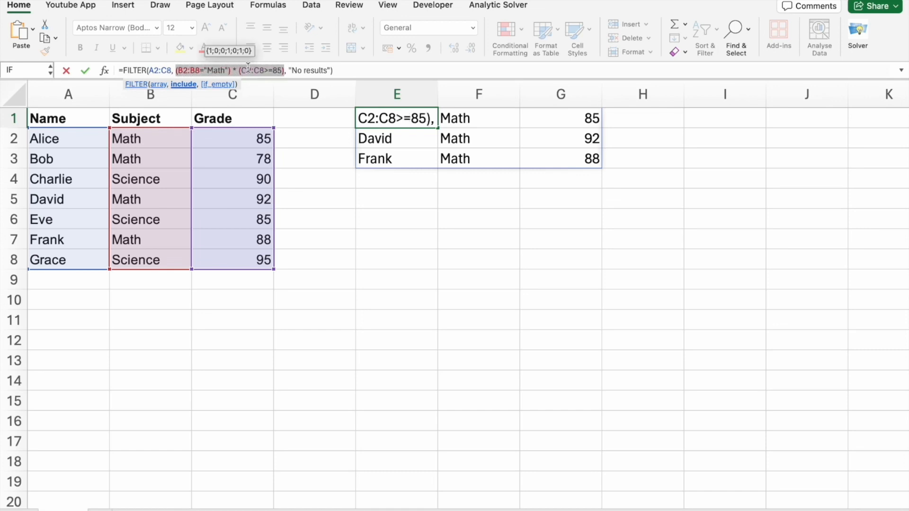
click(247, 69)
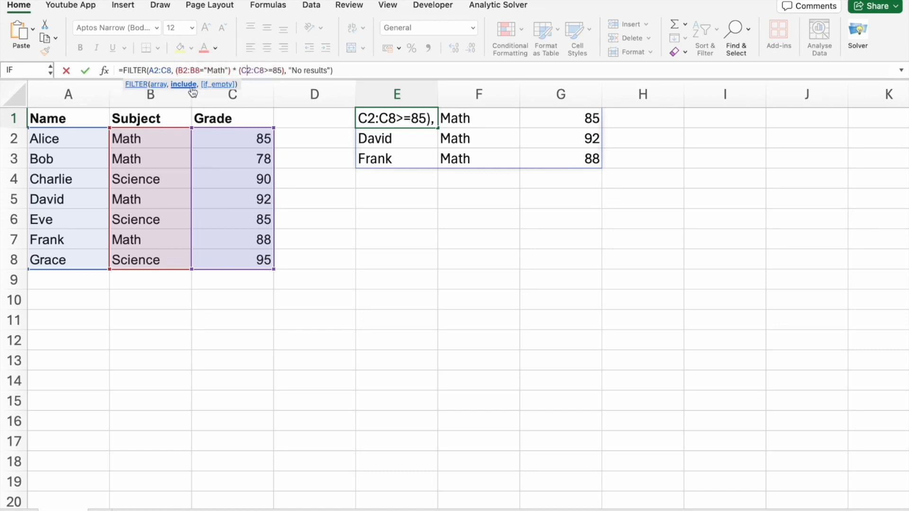
click(203, 68)
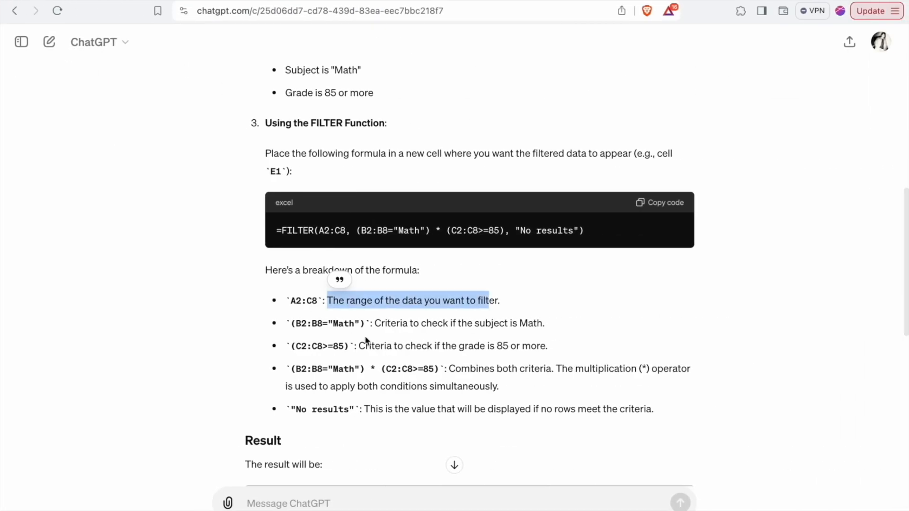
drag(375, 323, 549, 327)
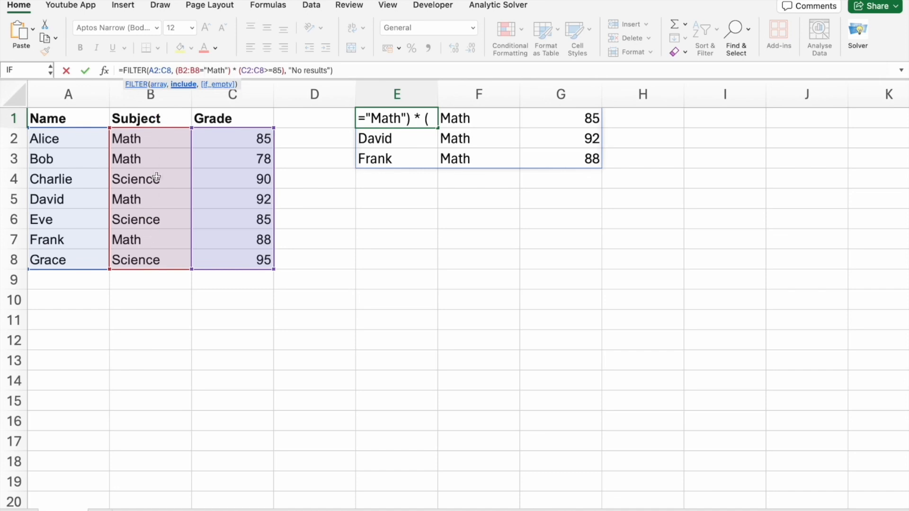
double_click(189, 70)
double_click(216, 71)
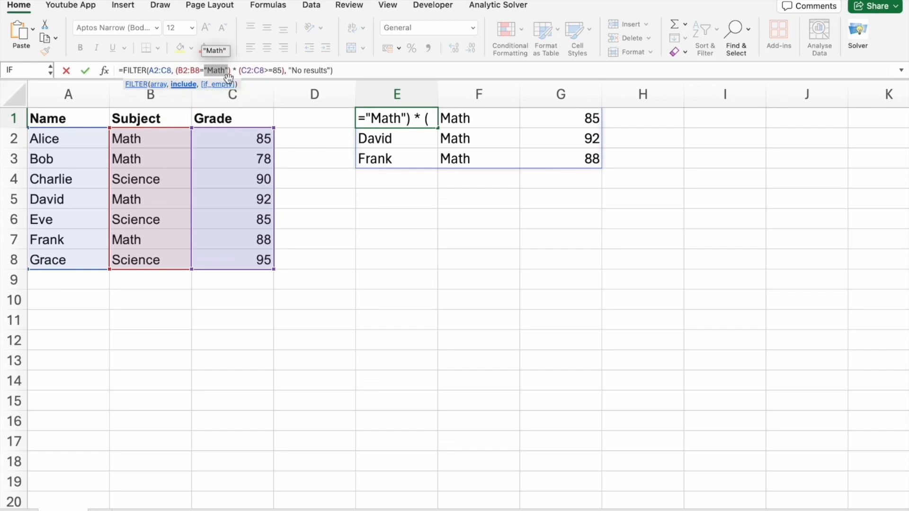
Step: Switch back to ChatGPT and read how the multiplication operator combines both criteria, highlighting the (C2:C8>=85) condition
key(ctrl+Right)
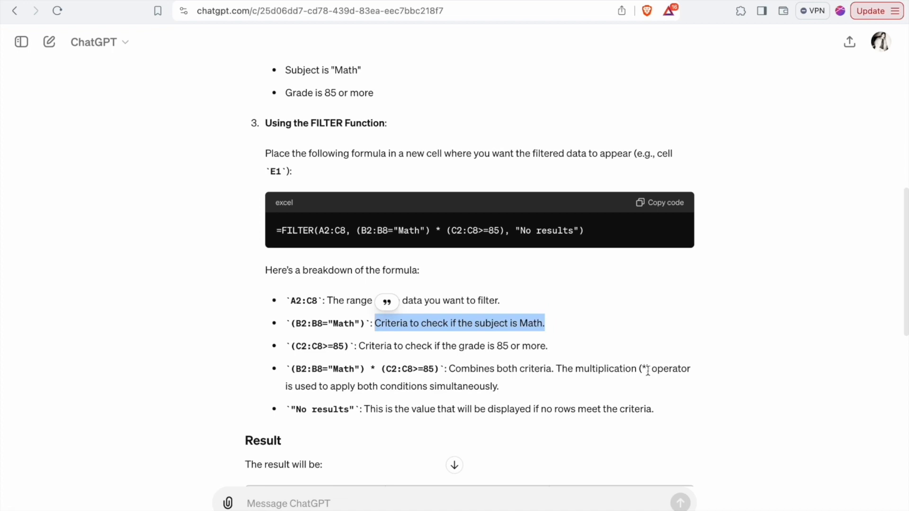
drag(658, 368, 554, 368)
drag(382, 369, 437, 371)
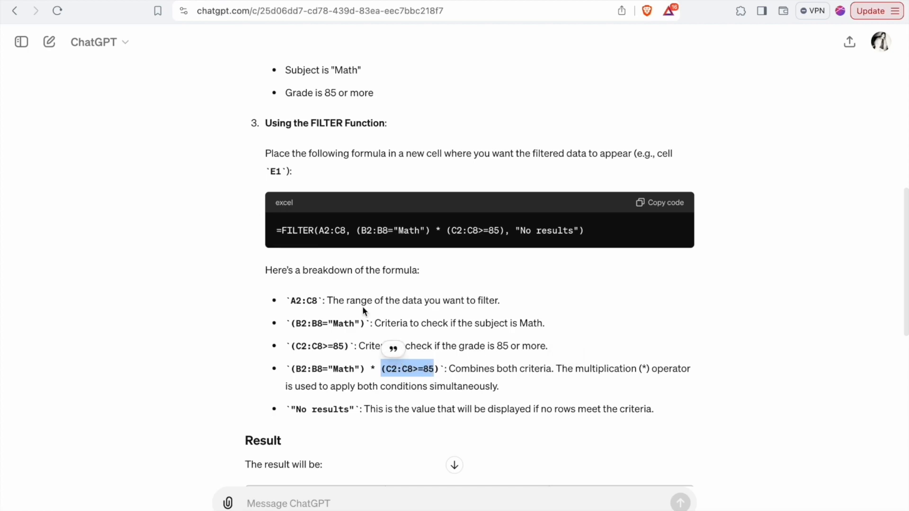
Step: Return to Excel and examine the >=85 grade condition and the combined criteria in the E1 formula, undoing any accidental reference change
key(ctrl+Left)
click(246, 137)
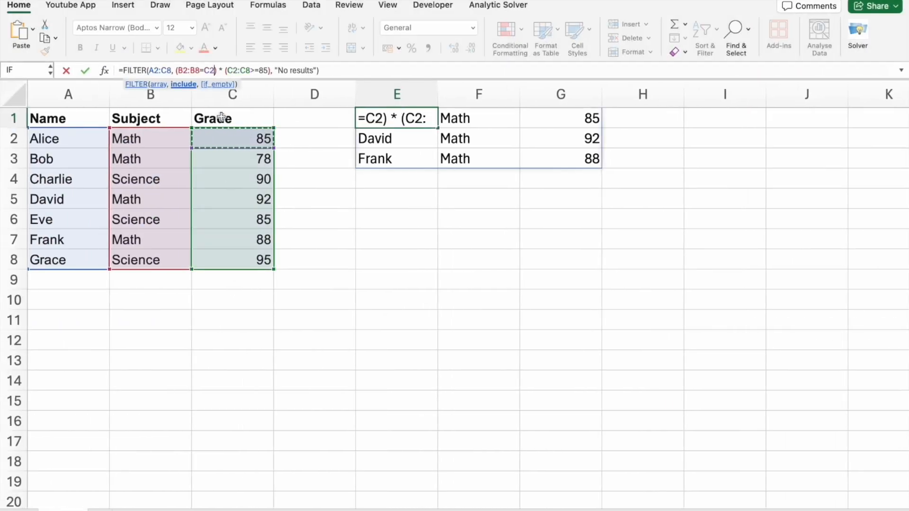
key(super+z)
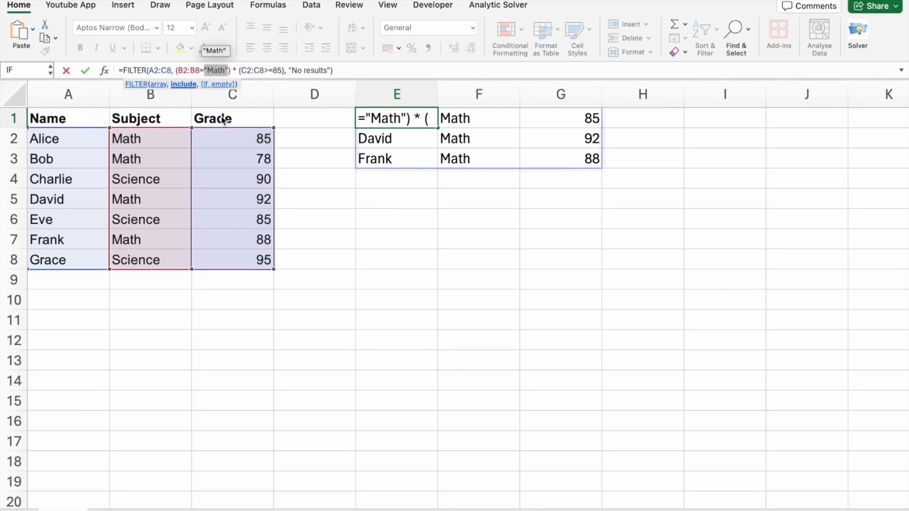
drag(263, 70, 273, 71)
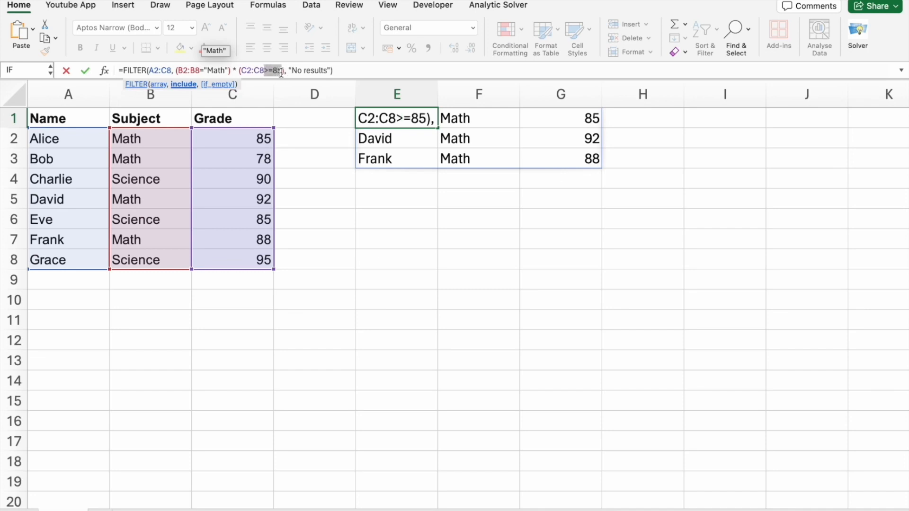
shift+click(280, 71)
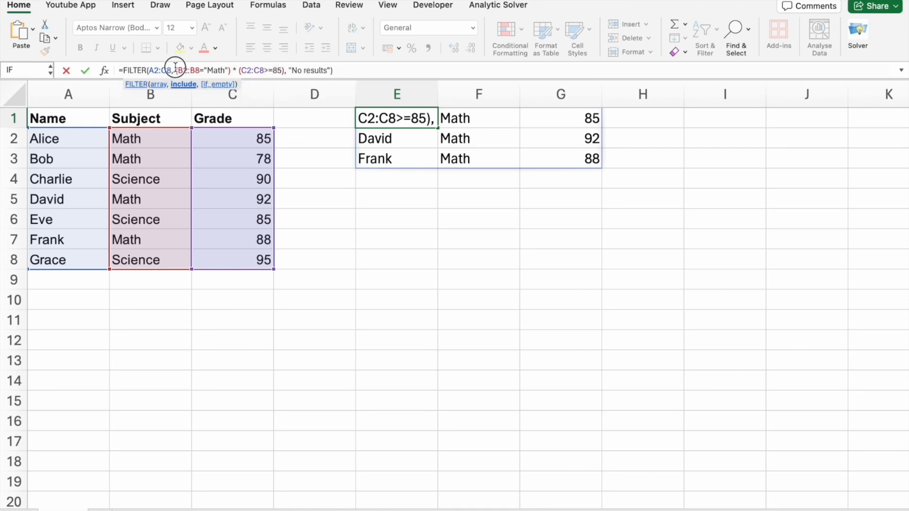
drag(176, 69, 284, 66)
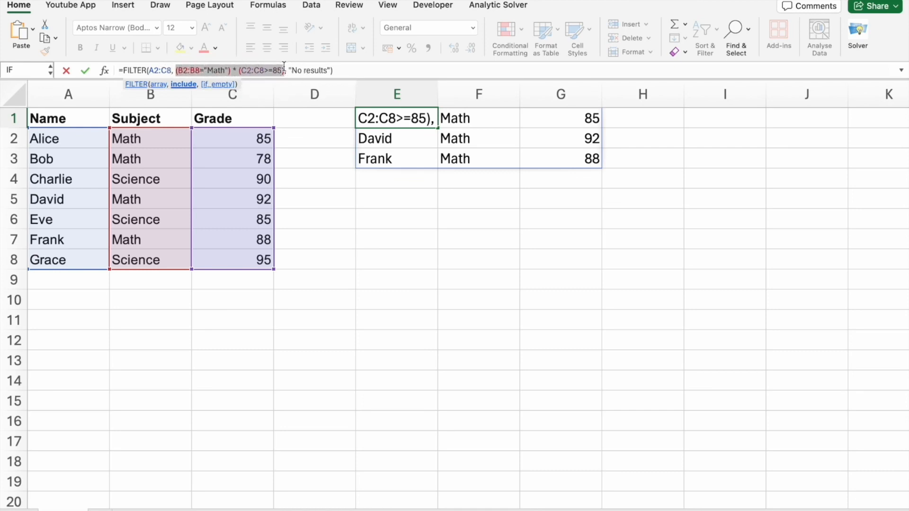
Step: Switch to ChatGPT and read the explanation of the "No results" argument, highlighting the line
key(ctrl+Right)
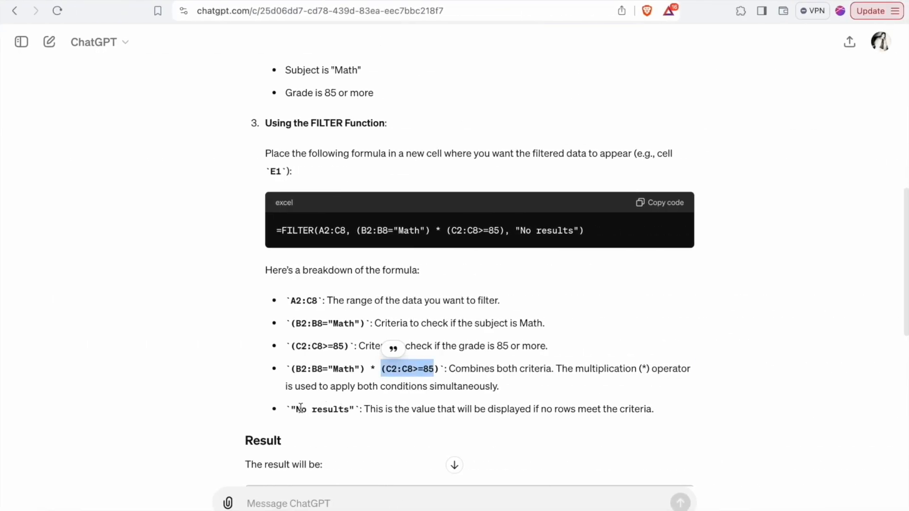
drag(296, 409, 654, 410)
click(653, 410)
Step: Compare ChatGPT's Result table with the filtered output in Excel and look over the Adjusting for Different Criteria section
scroll(653, 411, down, 5)
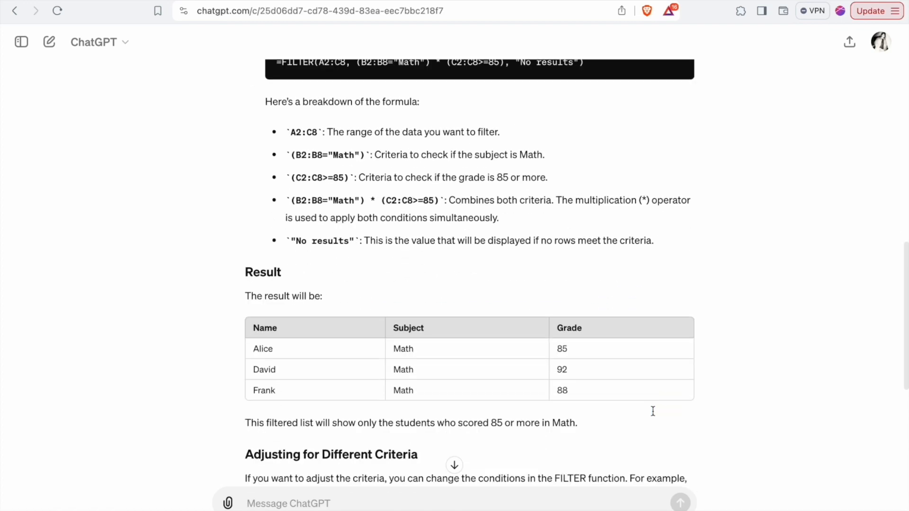
scroll(476, 373, down, 3)
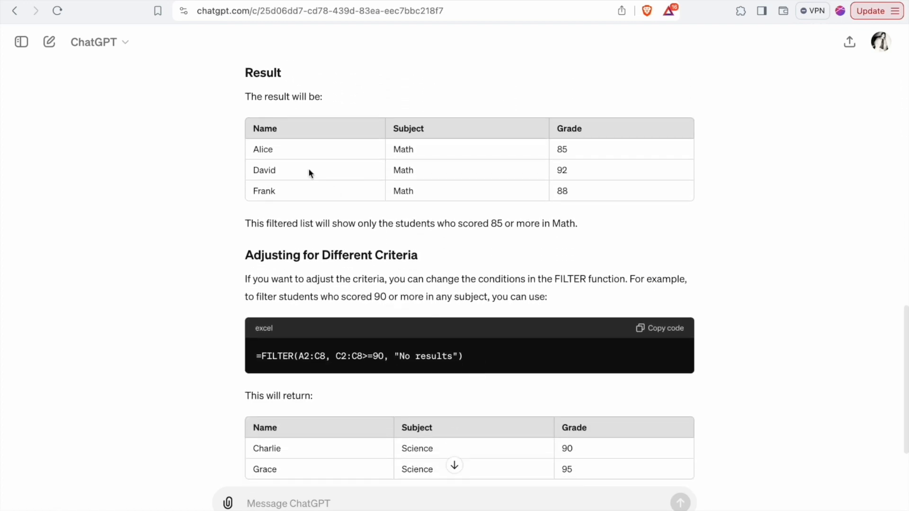
drag(255, 130, 597, 198)
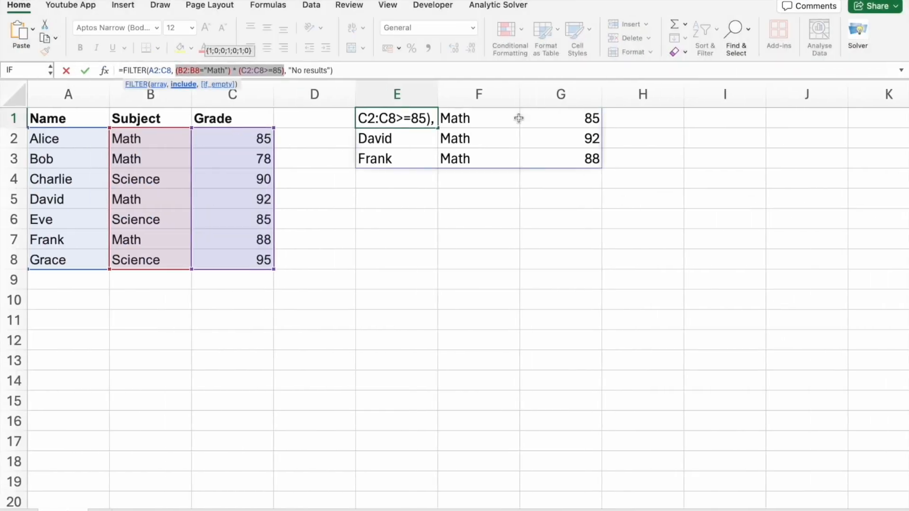
click(340, 72)
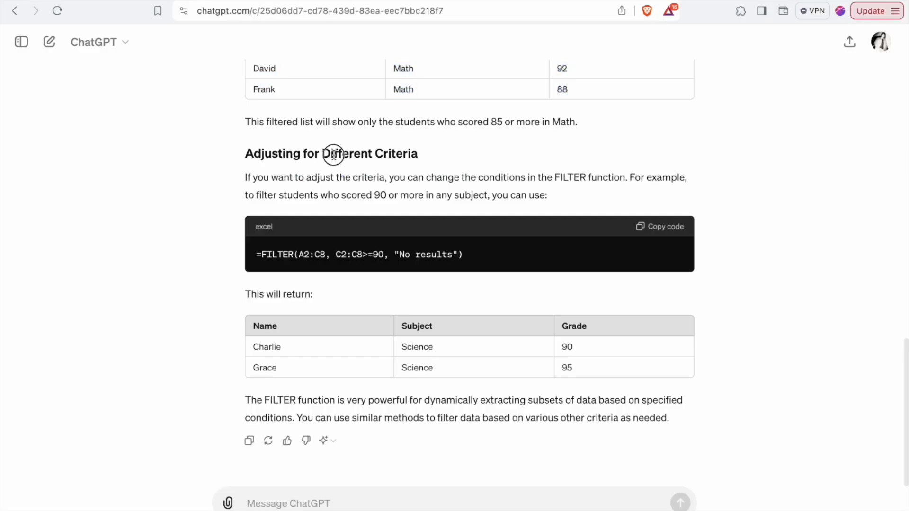
drag(334, 154, 403, 160)
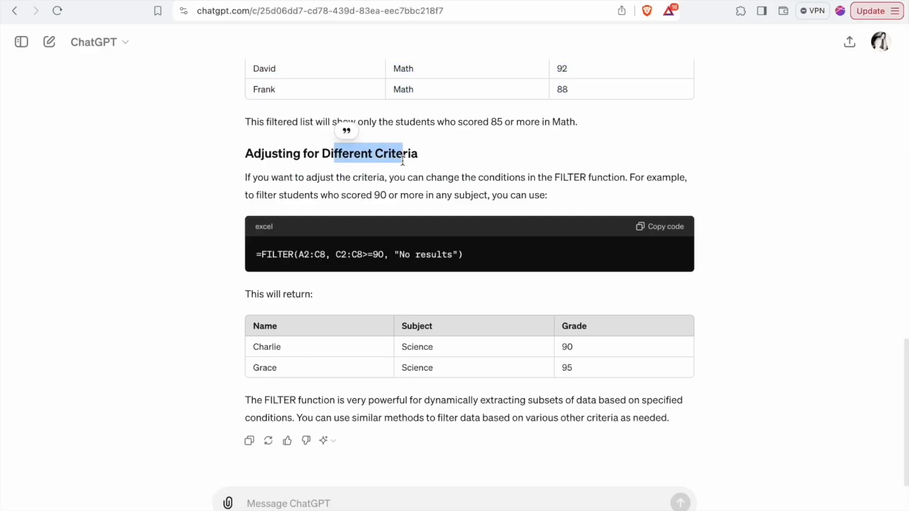
scroll(316, 164, up, 3)
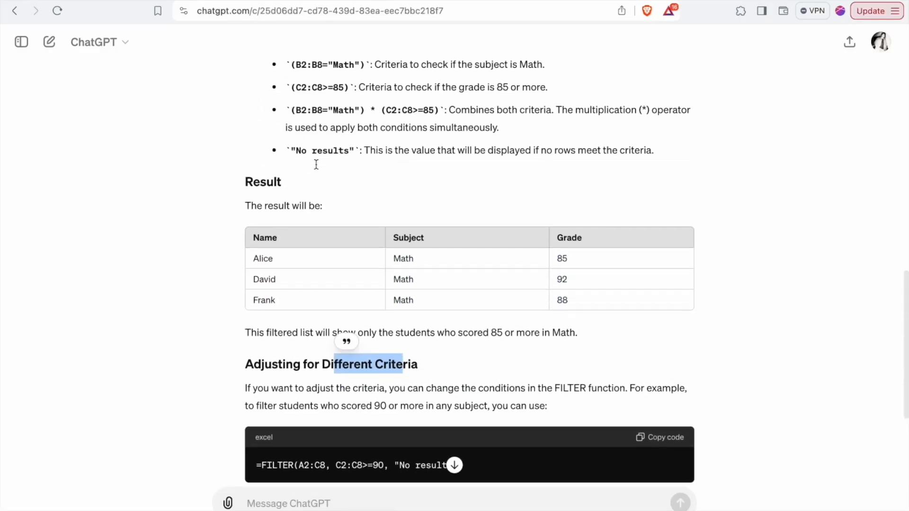
Step: Read the Adjusting for Different Criteria section, highlighting the example about filtering students who scored 90 or more in any subject
scroll(317, 165, down, 3)
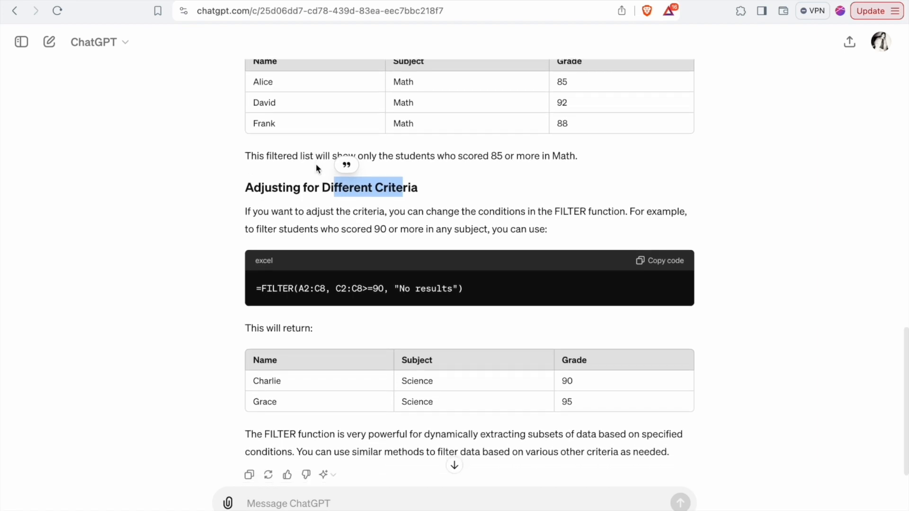
click(246, 213)
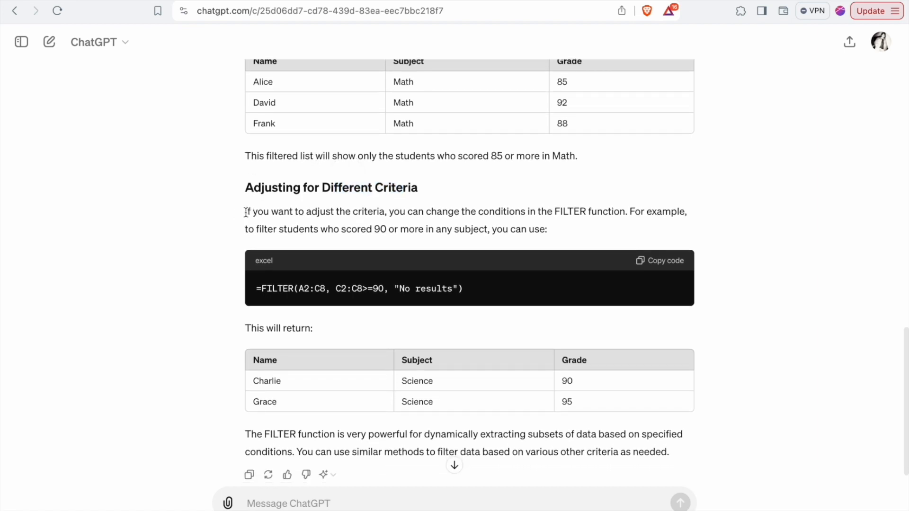
drag(246, 213, 380, 214)
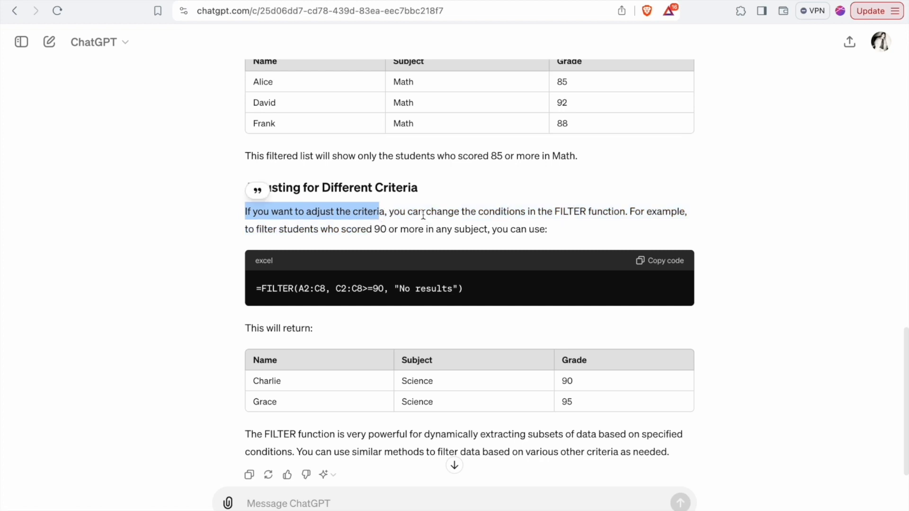
double_click(593, 213)
drag(633, 212, 654, 230)
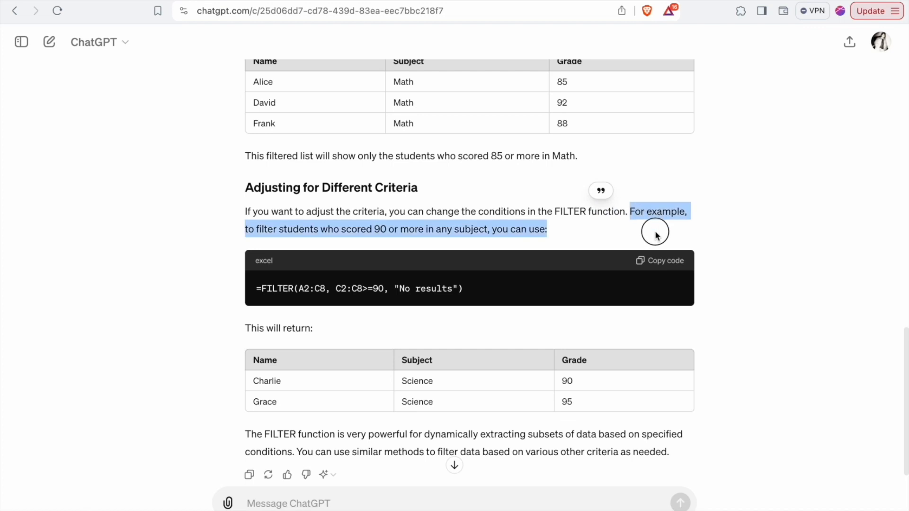
click(298, 227)
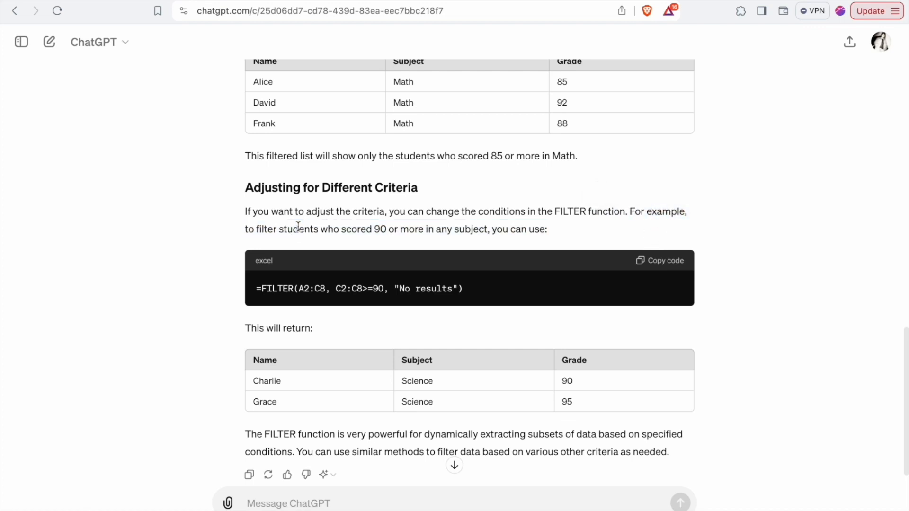
double_click(385, 229)
Step: Copy the formula =FILTER(A2:C8, C2:C8>=90, "No results") from ChatGPT's adjusted criteria example
click(284, 289)
mouse_move(261, 289)
mouse_down()
mouse_move(473, 296)
mouse_move(252, 290)
mouse_up()
key(super+c)
click(467, 292)
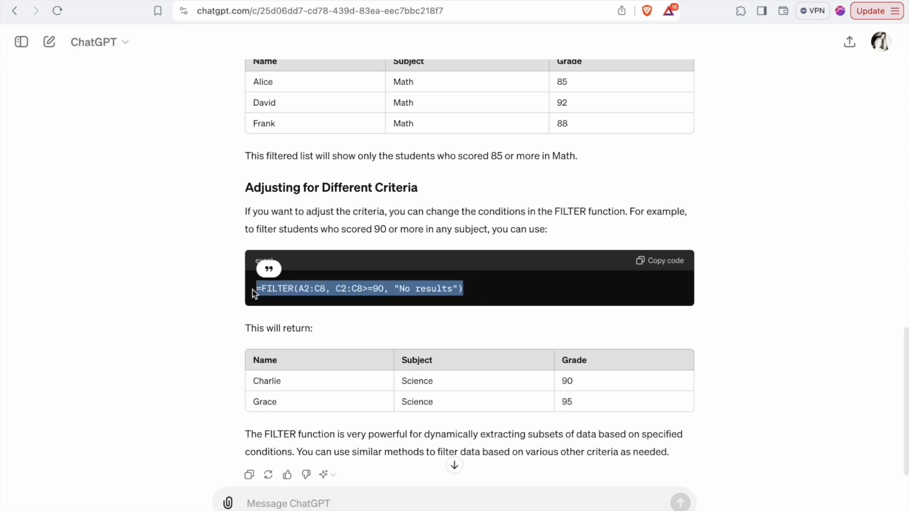
scroll(252, 290, down, 1)
Step: Switch to Excel and enter the copied formula =FILTER(A2:C8, C2:C8>=90, "No results") in cell E5
key(ctrl+Left)
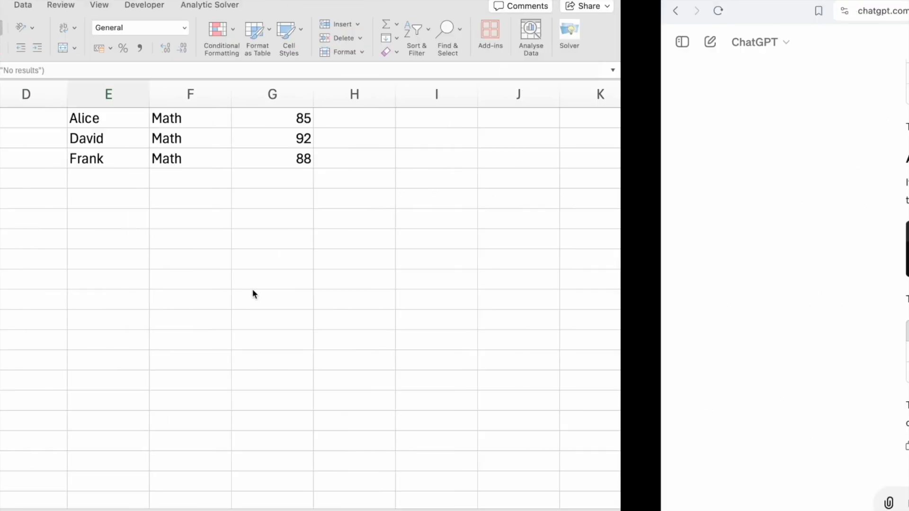
click(383, 197)
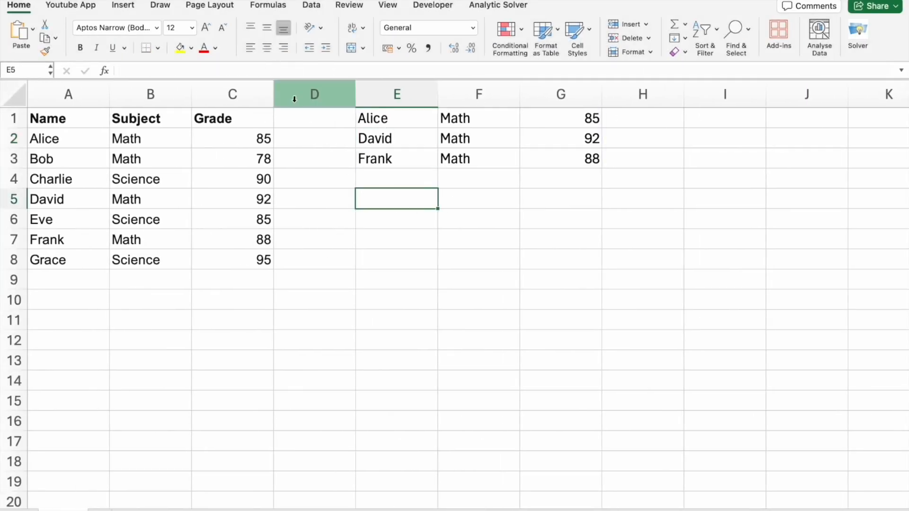
click(292, 69)
key(super+v)
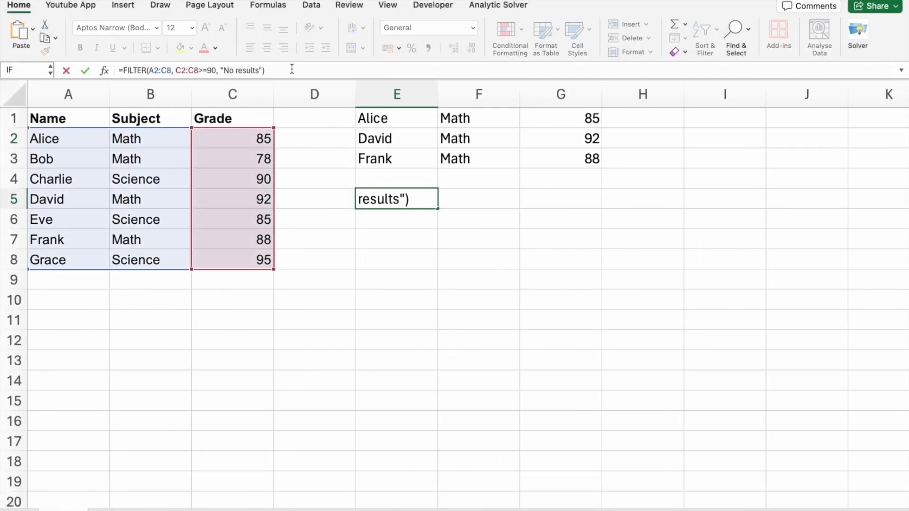
key(Return)
click(537, 326)
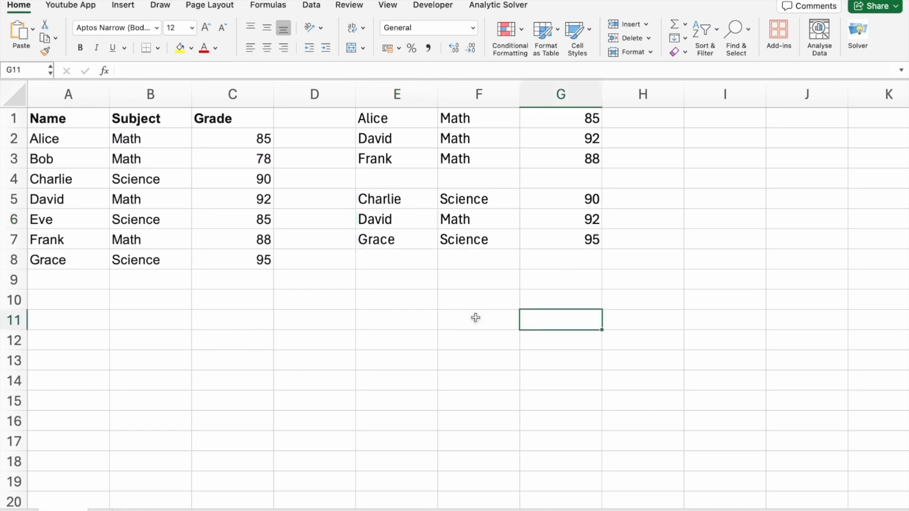
Step: Examine the C2:C8>=90 condition in the E5 formula, leaving the formula as it is
click(397, 199)
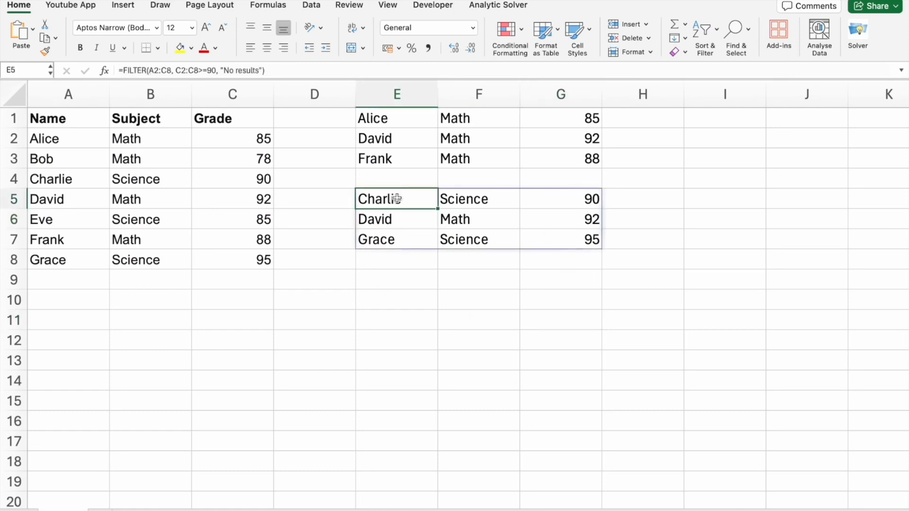
click(193, 69)
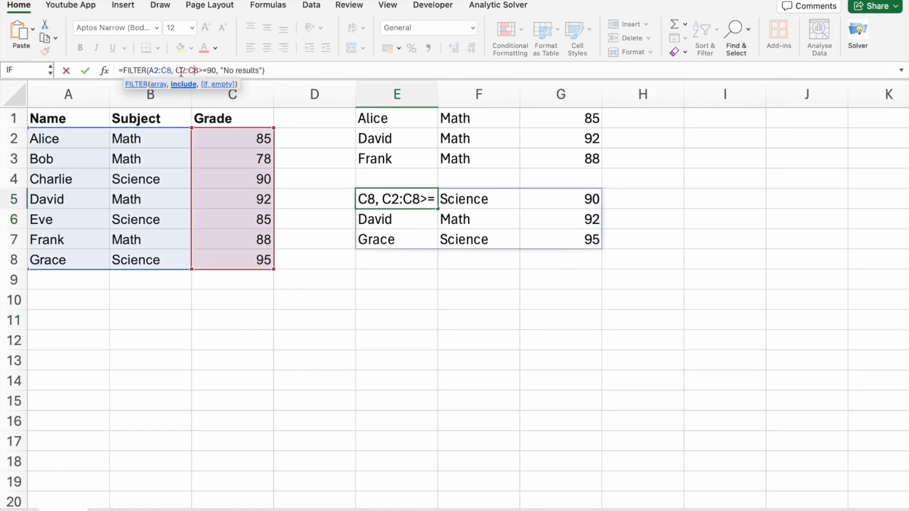
drag(175, 69, 219, 70)
key(Return)
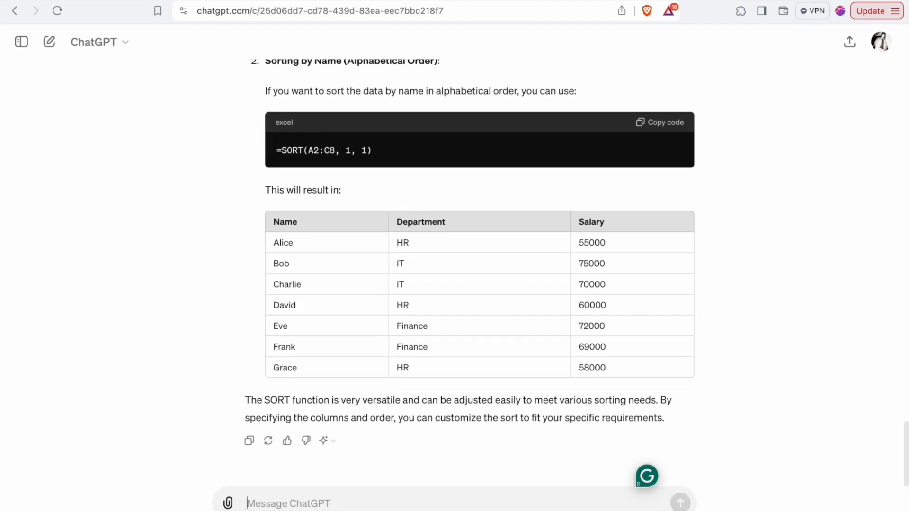
Step: Go to the start of ChatGPT's SORT function example and read the Dummy Data description of employee names, departments and salaries
scroll(388, 309, up, 10)
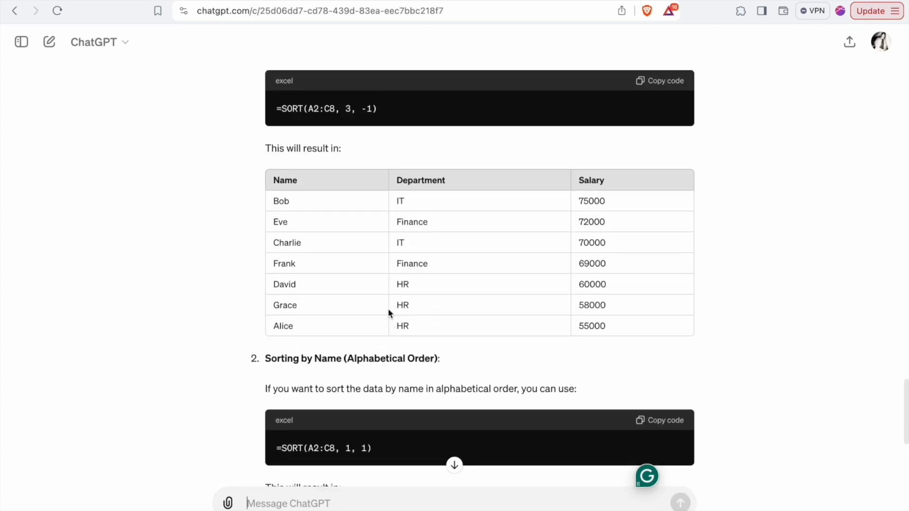
scroll(388, 308, up, 10)
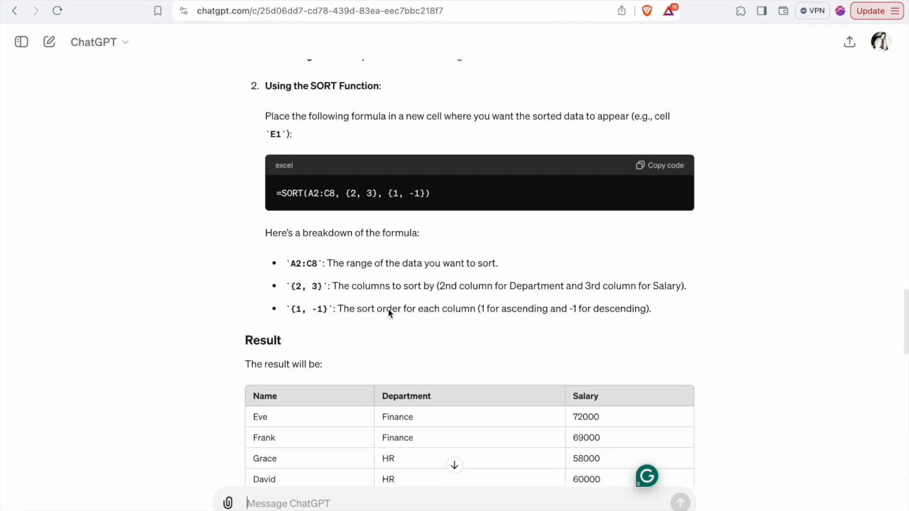
scroll(387, 308, up, 10)
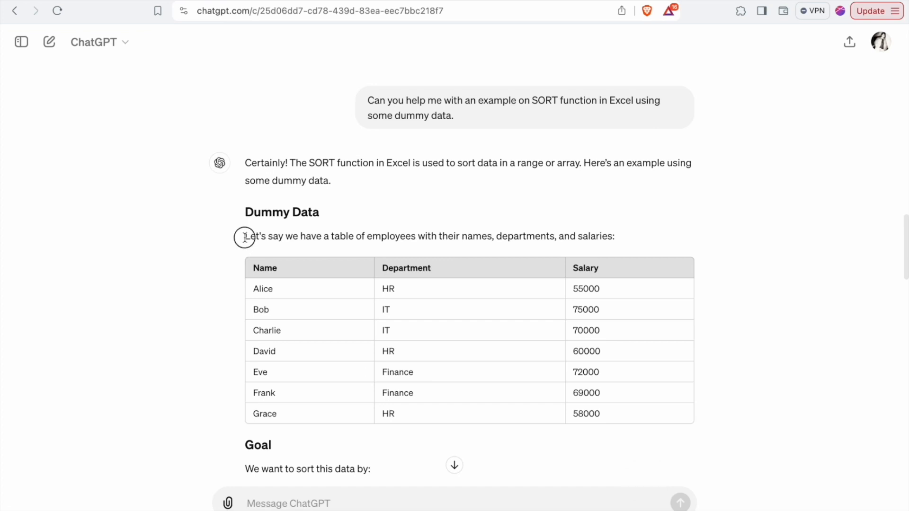
drag(245, 236, 502, 229)
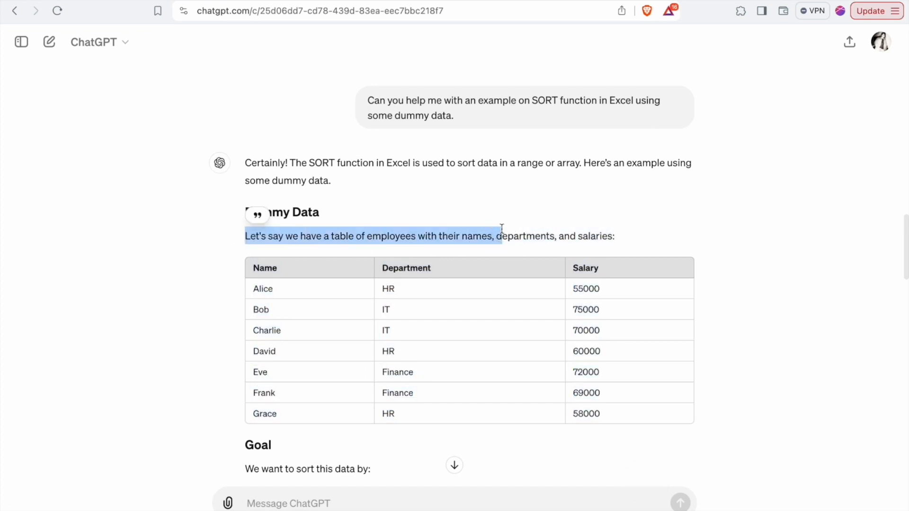
click(384, 246)
drag(369, 236, 491, 235)
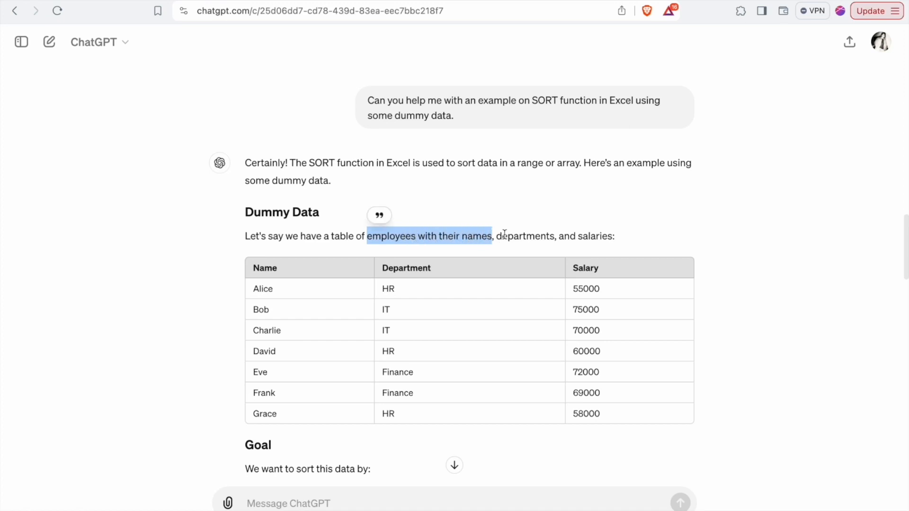
double_click(506, 235)
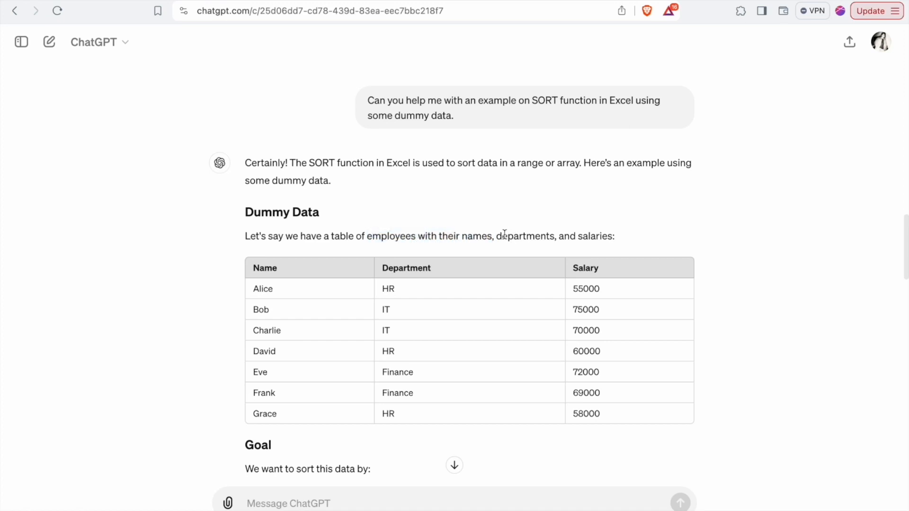
double_click(590, 236)
scroll(584, 237, down, 3)
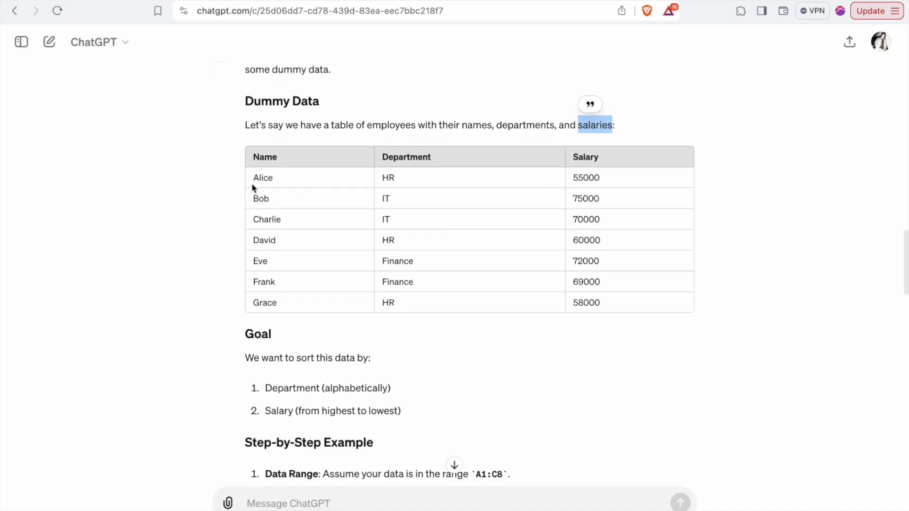
Step: Read the Goal section's two sort criteria, highlighting Department (alphabetically) and Salary (from highest to lowest)
scroll(348, 247, down, 3)
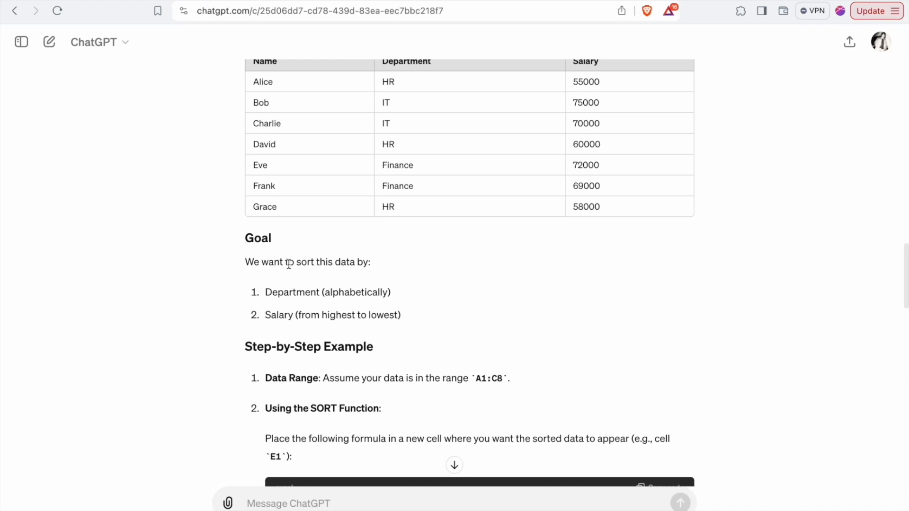
drag(289, 261, 377, 262)
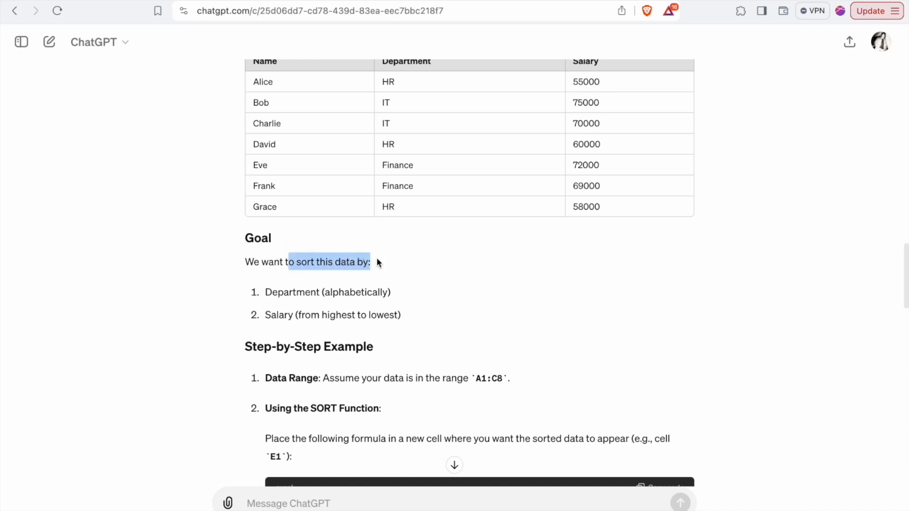
double_click(286, 293)
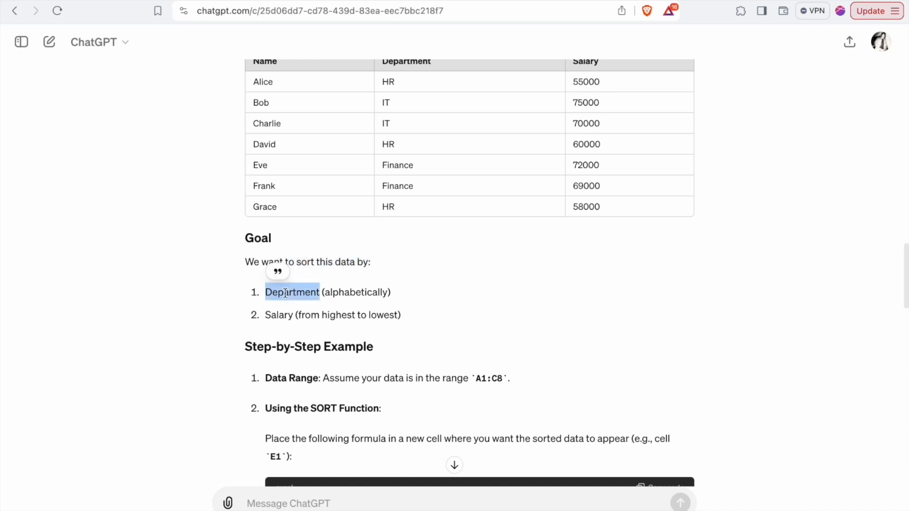
double_click(349, 295)
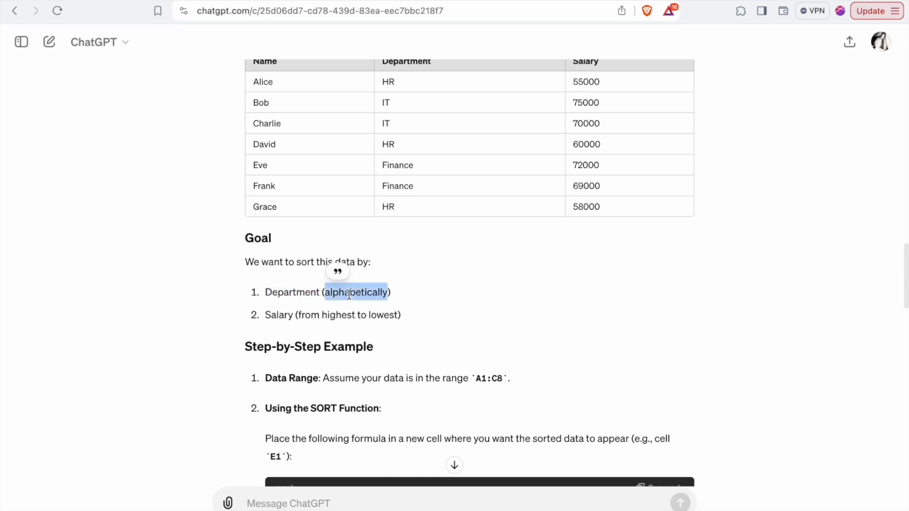
double_click(276, 316)
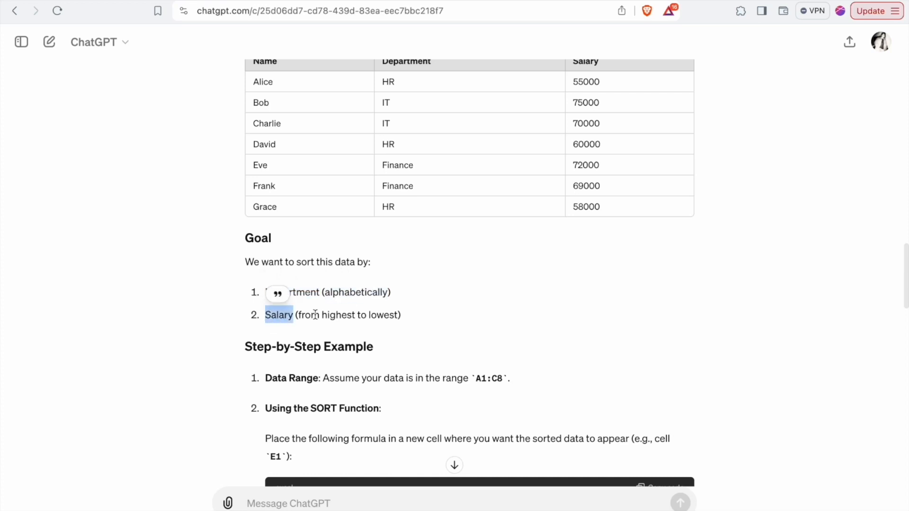
drag(301, 316, 398, 317)
scroll(397, 318, down, 4)
scroll(397, 318, up, 1)
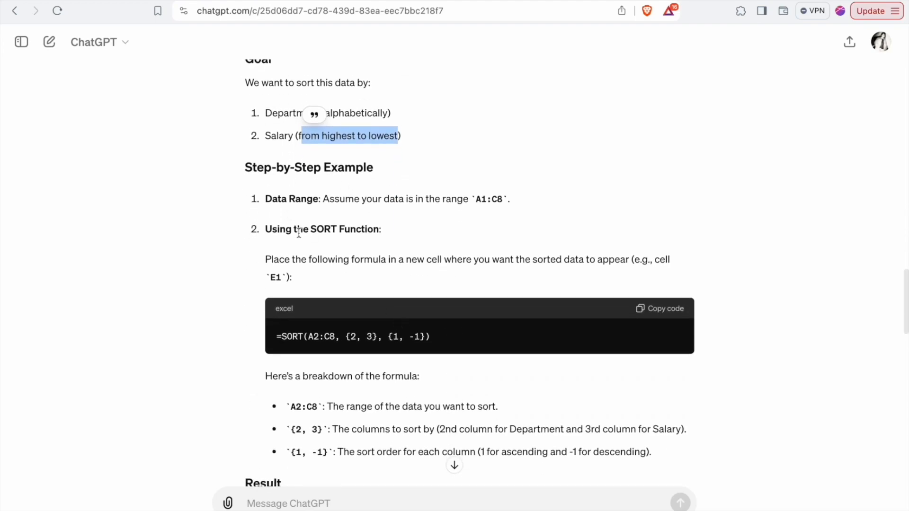
Step: Copy ChatGPT's Dummy Data table with Name, Department and Salary into cells A1:C8 of the Excel sheet
scroll(299, 230, up, 10)
scroll(299, 235, down, 3)
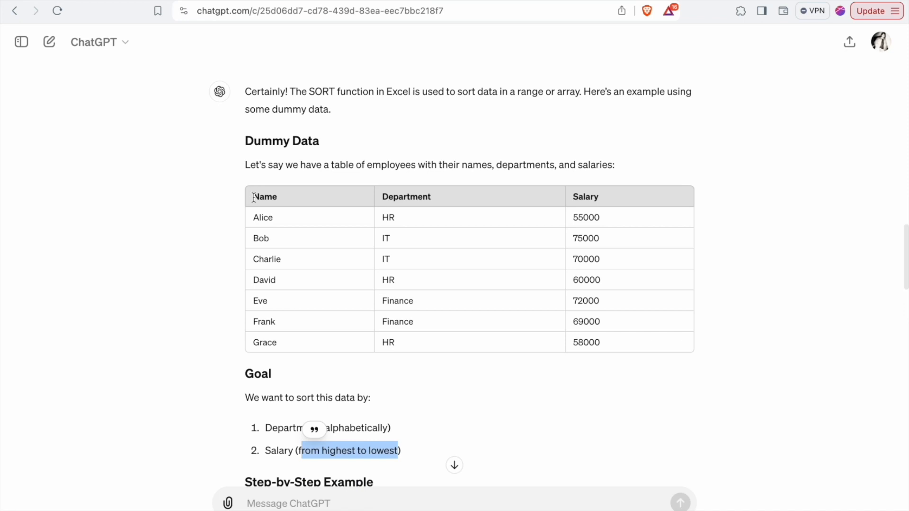
drag(251, 197, 610, 348)
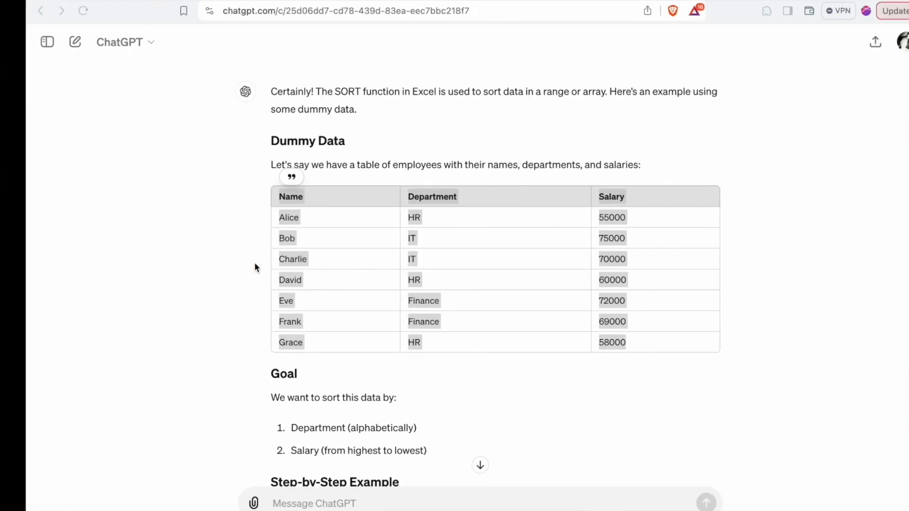
Step: Find the SORT step in ChatGPT's example, copy =SORT(A2:C8, {2, 3}, {1, -1}) and highlight the suggested target cell E1
scroll(258, 264, down, 7)
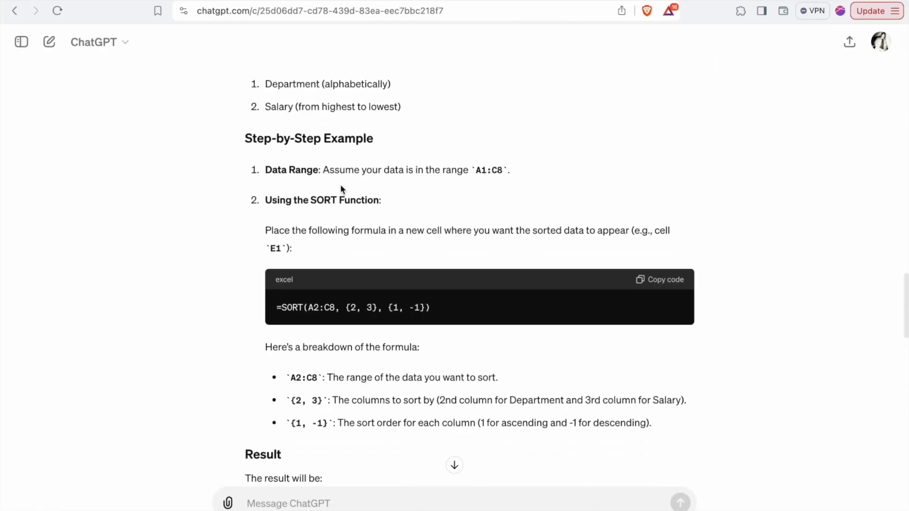
drag(310, 199, 377, 194)
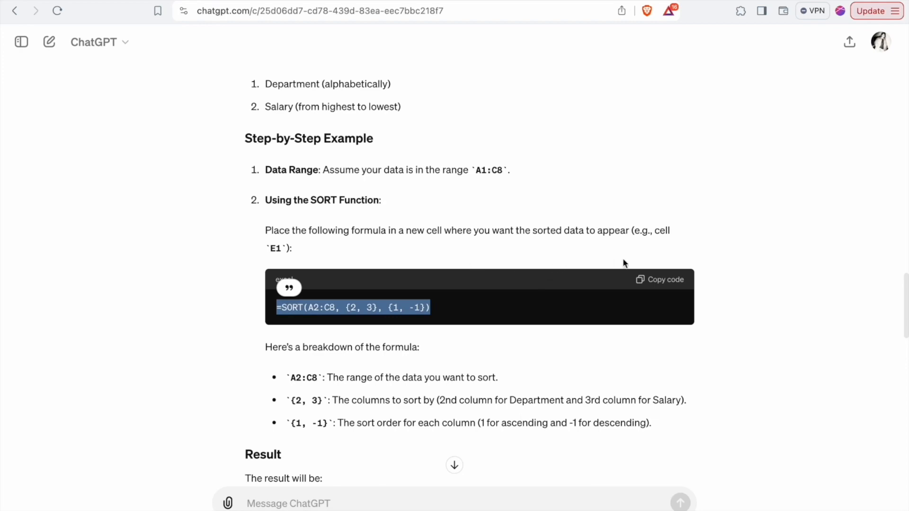
double_click(274, 249)
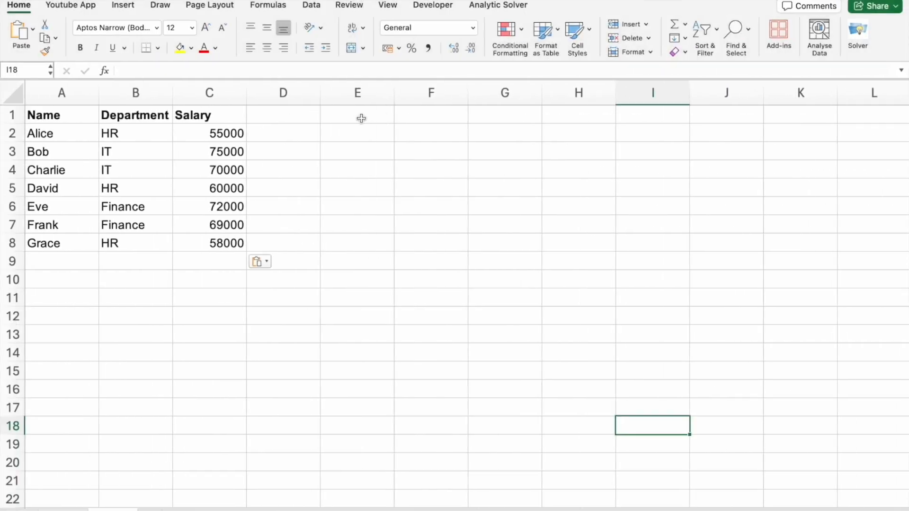
Step: Enter the formula =SORT(A2:C8, {2, 3}, {1, -1}) in cell E1 of the Excel sheet
click(361, 119)
text(=SORT(A2:C8, {2, 3}, {1, -1}))
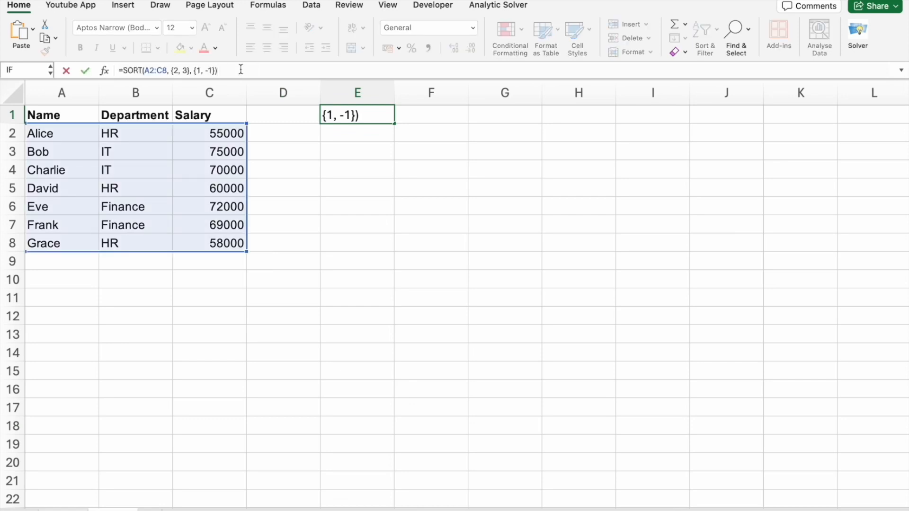
key(Return)
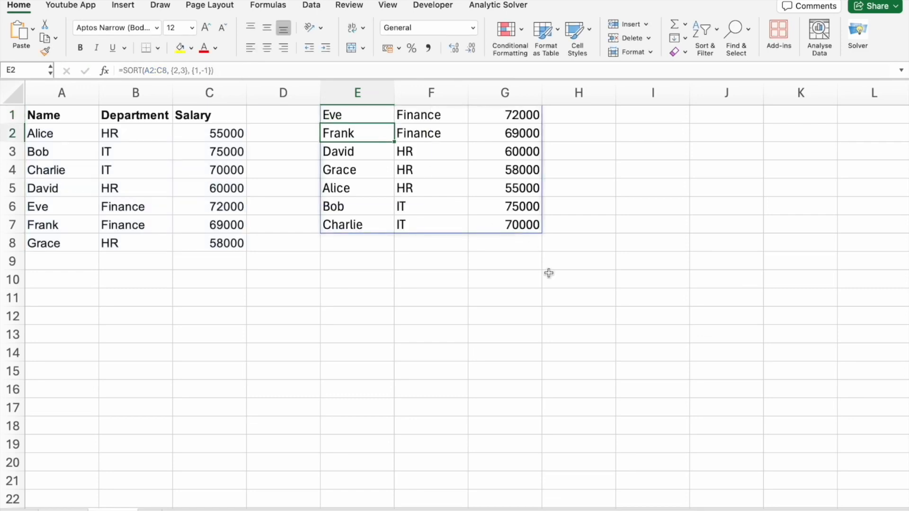
Step: Open the SORT formula in E1 for inspection and read ChatGPT's explanation of the A2:C8 range, highlighting that argument
click(219, 70)
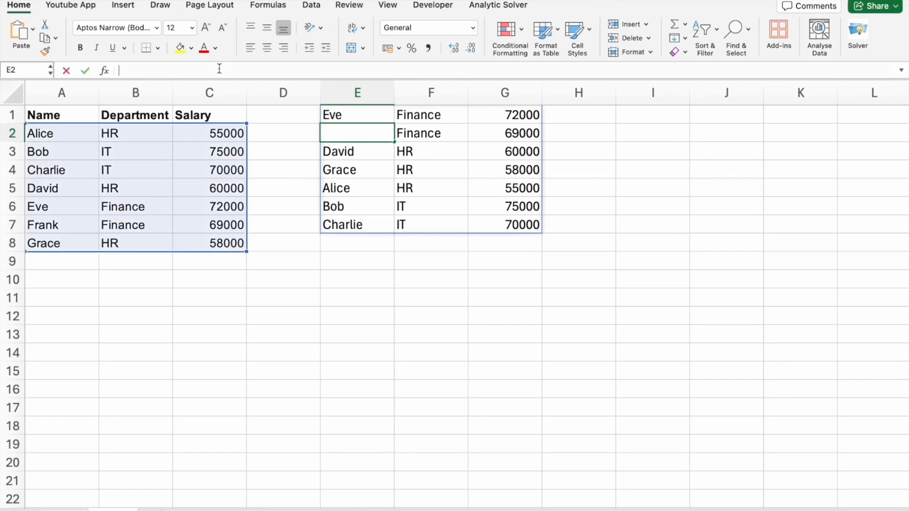
click(357, 116)
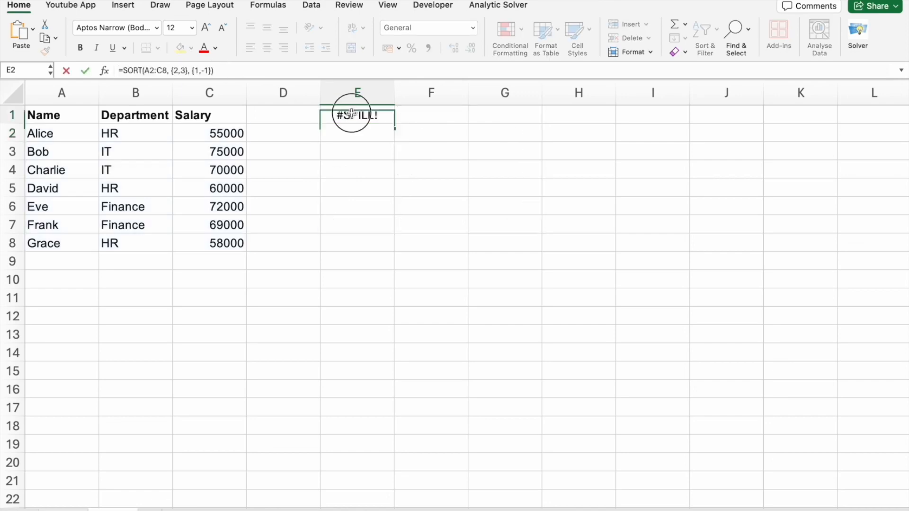
click(224, 71)
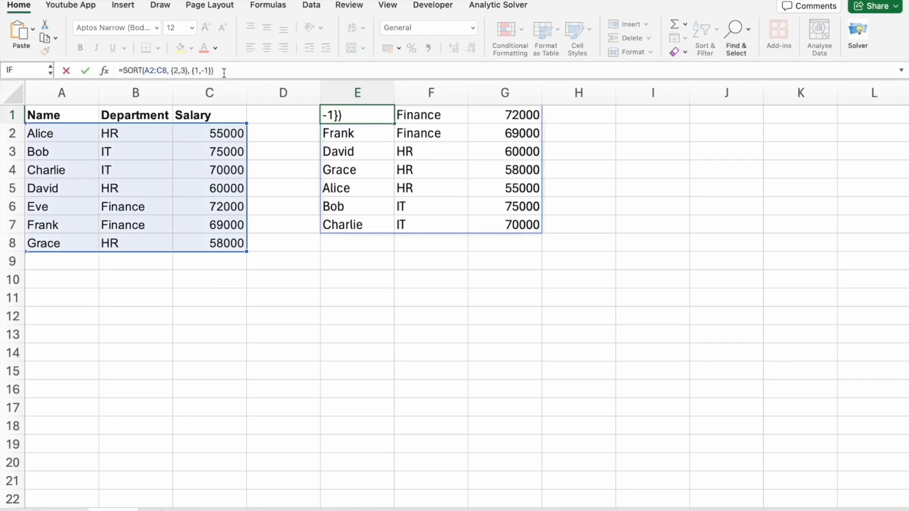
key(ctrl+Right)
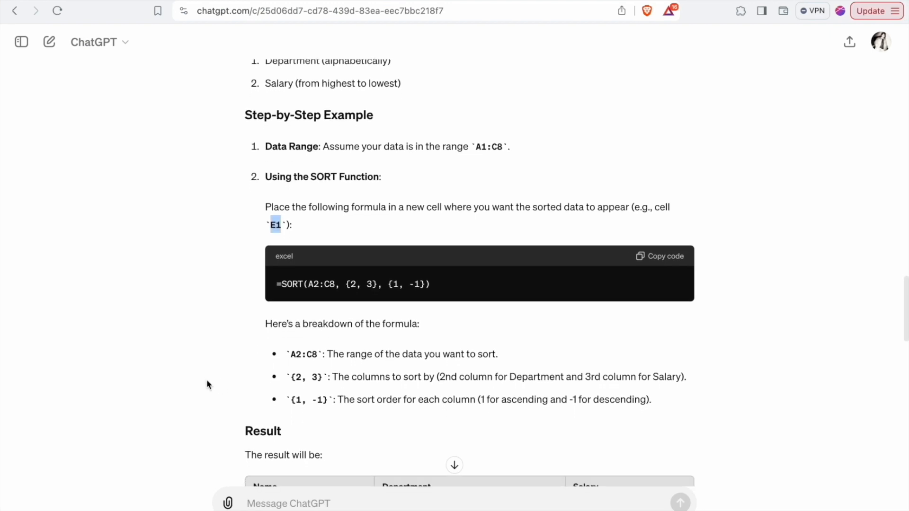
drag(290, 354, 317, 354)
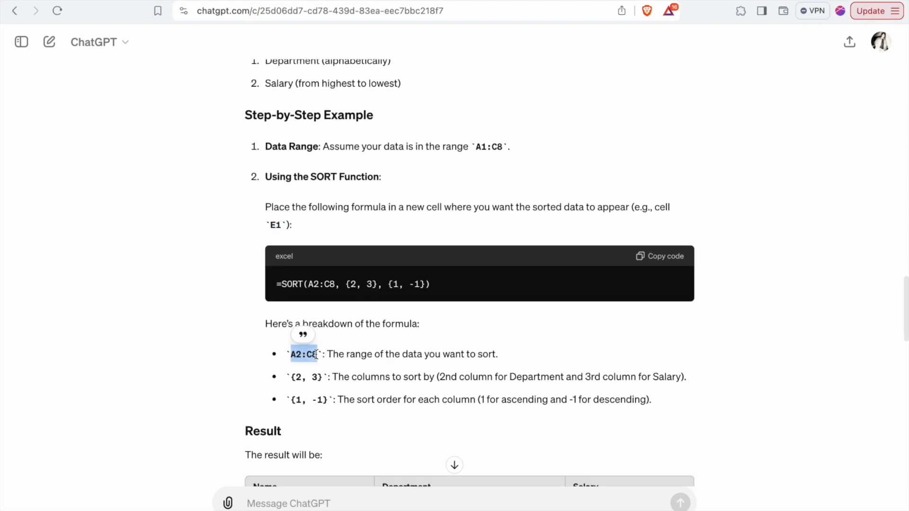
triple_click(386, 352)
click(386, 370)
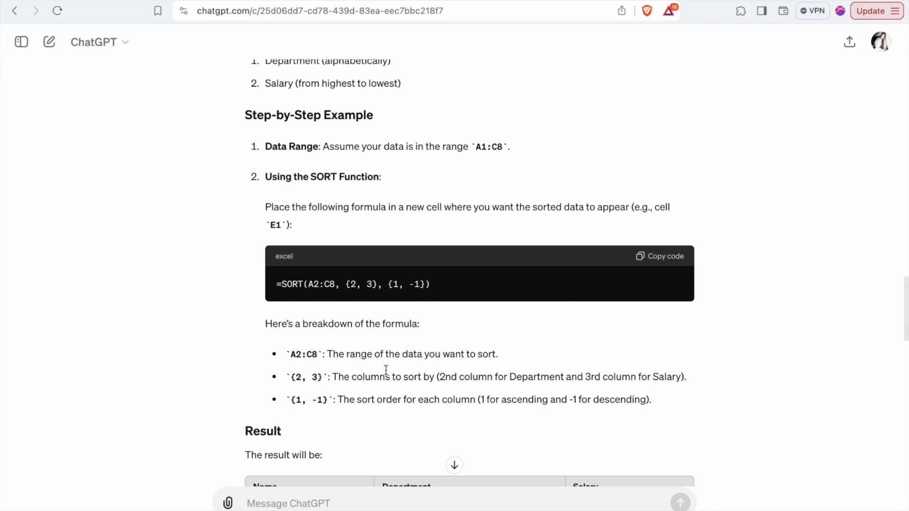
Step: Highlight the {2, 3} argument in ChatGPT's SORT formula and its explanation as the columns to sort by, Department and Salary
scroll(386, 369, down, 1)
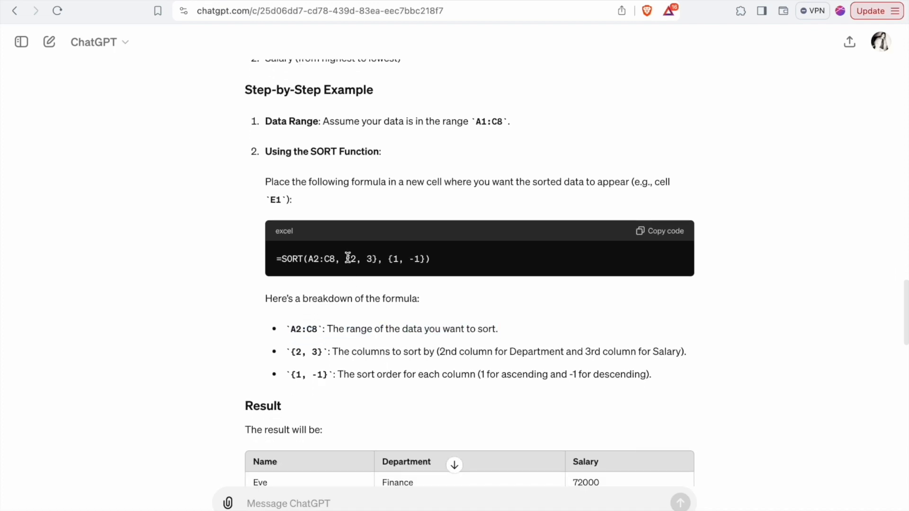
drag(348, 257, 379, 258)
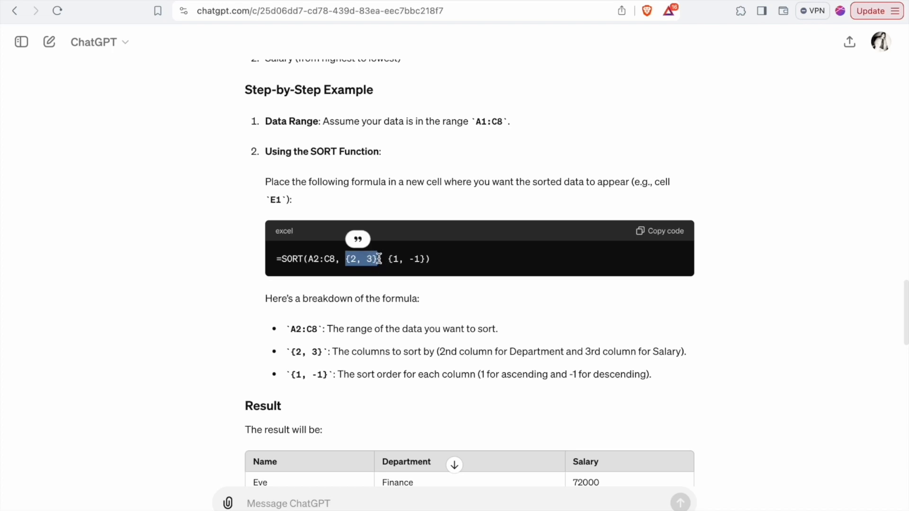
drag(349, 353, 435, 352)
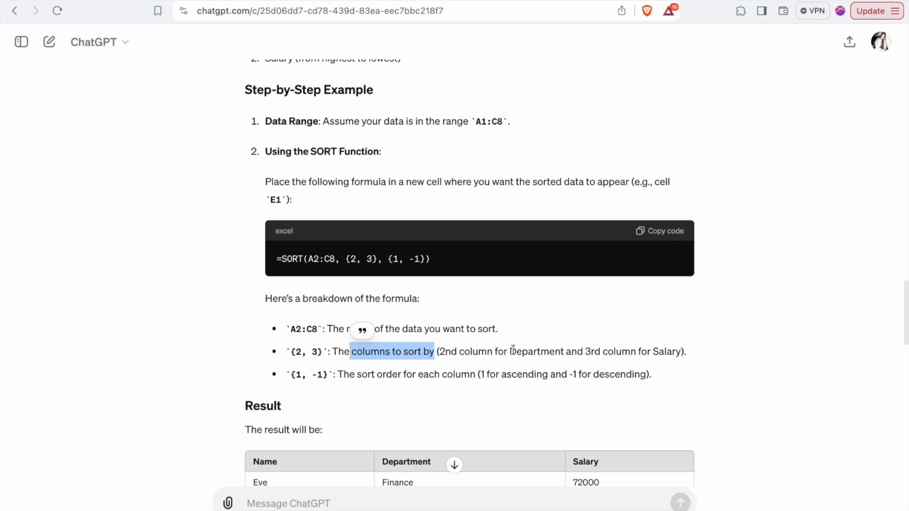
drag(511, 352, 678, 347)
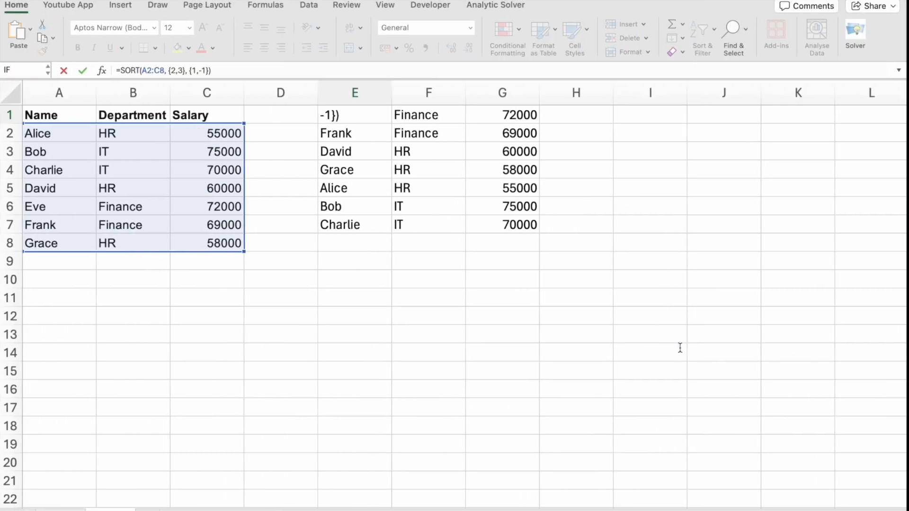
Step: Highlight {2,3} in E1's formula in Excel and match it to the Department column in ChatGPT's breakdown
click(178, 68)
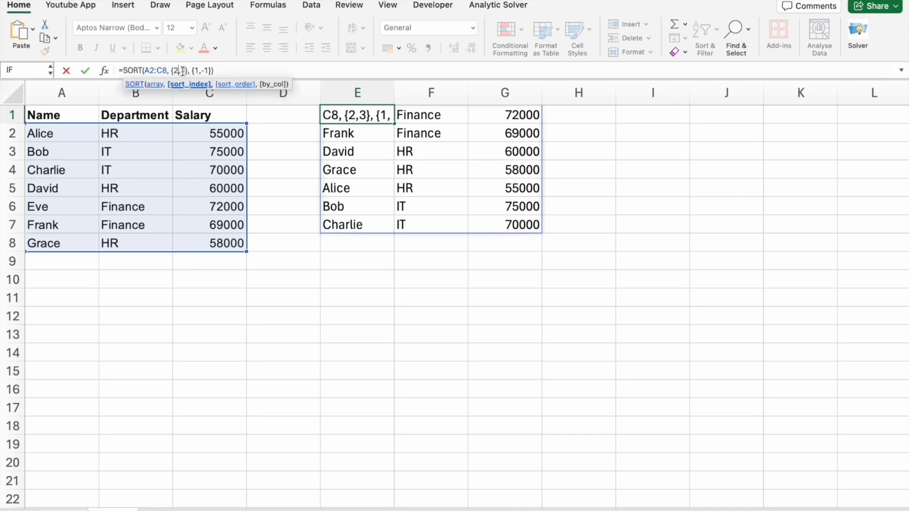
drag(170, 70, 189, 71)
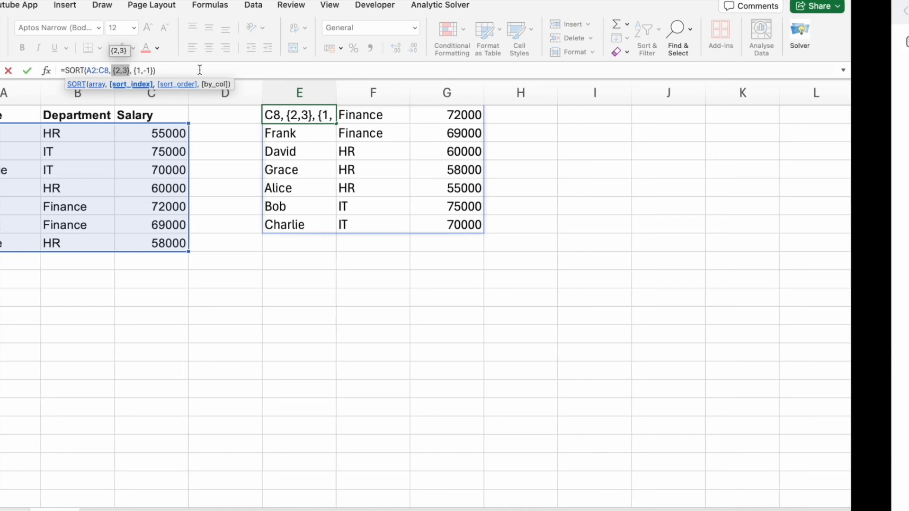
key(ctrl+Right)
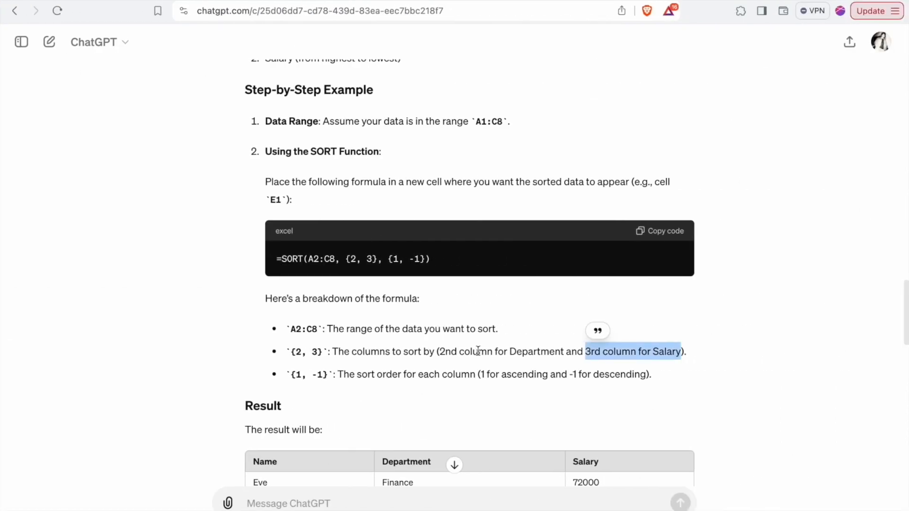
double_click(545, 353)
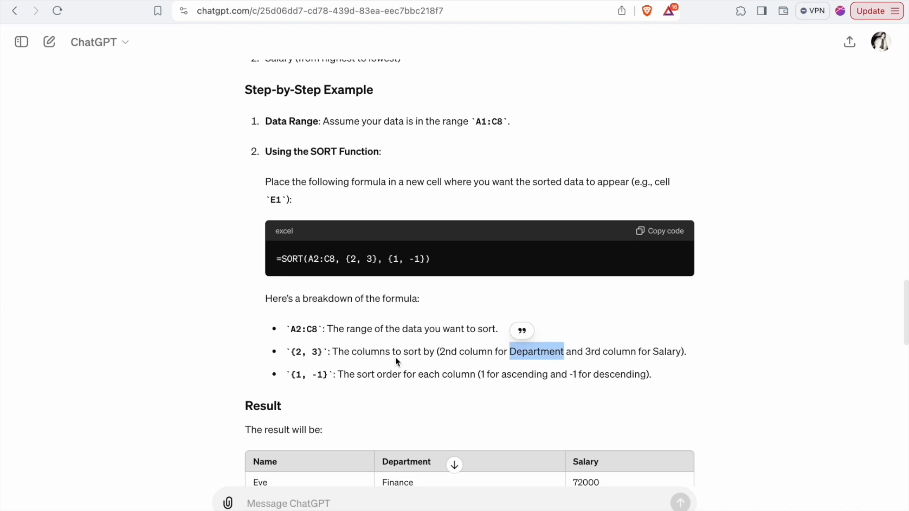
Step: Read ChatGPT's explanation of the {1, -1} sort order, highlighting the descending part, and review the Result table below
scroll(397, 359, down, 1)
click(335, 347)
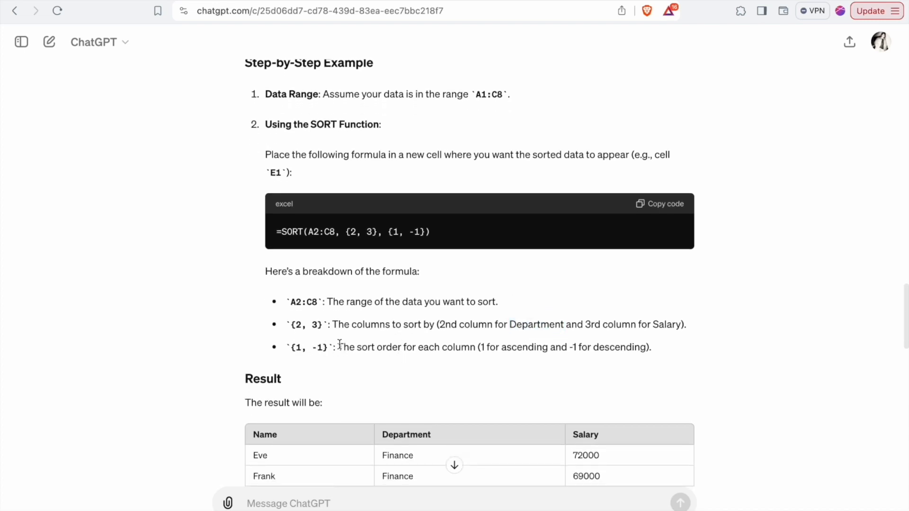
drag(338, 345, 648, 349)
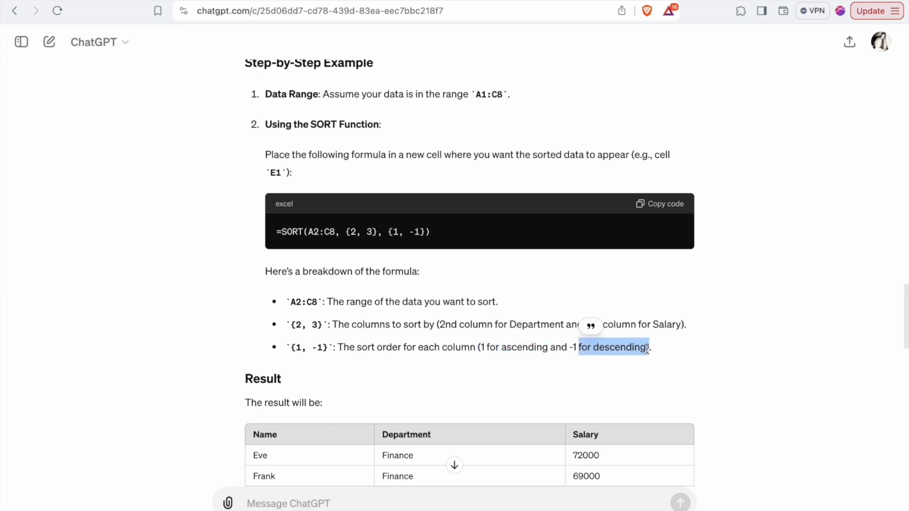
scroll(645, 347, down, 3)
scroll(338, 294, down, 2)
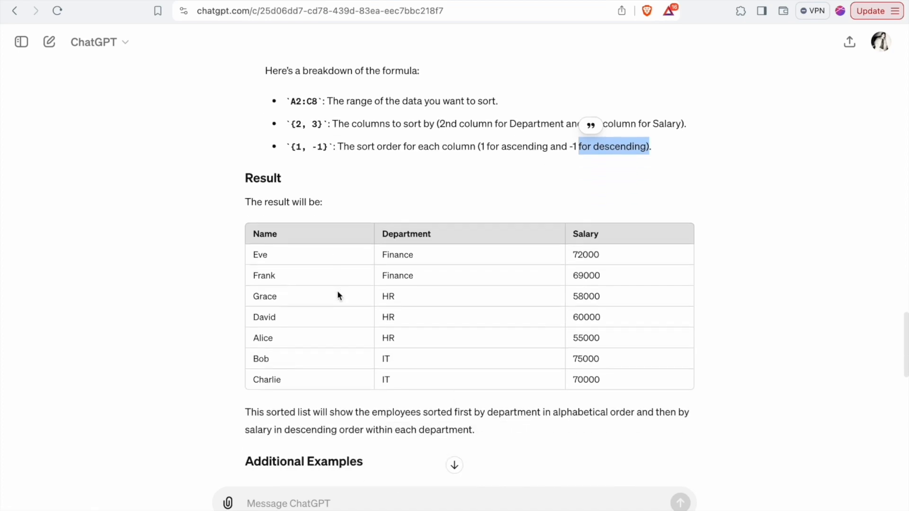
scroll(338, 294, down, 1)
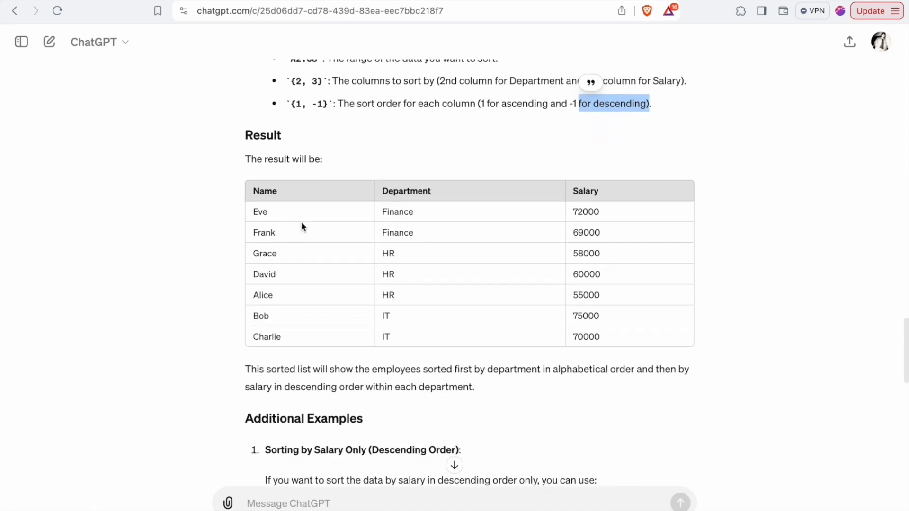
scroll(607, 369, down, 1)
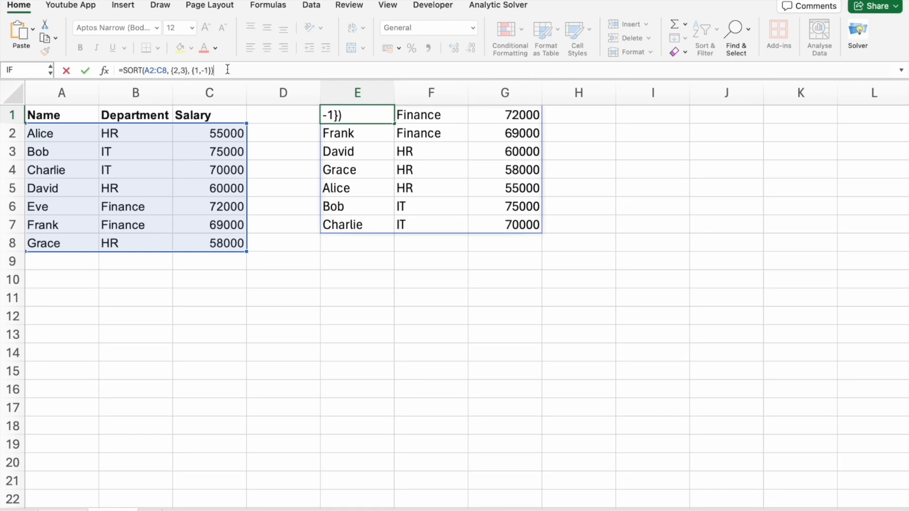
Step: Close E1's formula without changes, select the sorted departments in F1:F7 and consult ChatGPT's explanation again
key(Return)
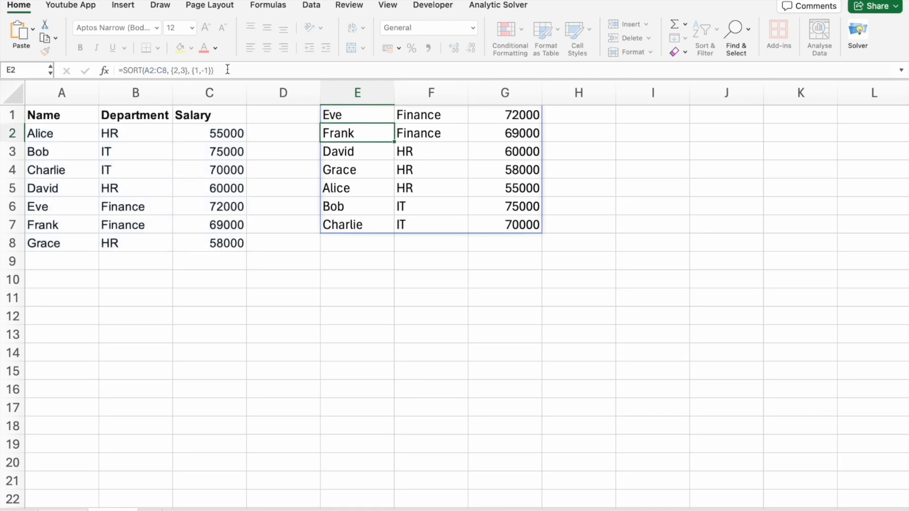
drag(426, 115, 425, 219)
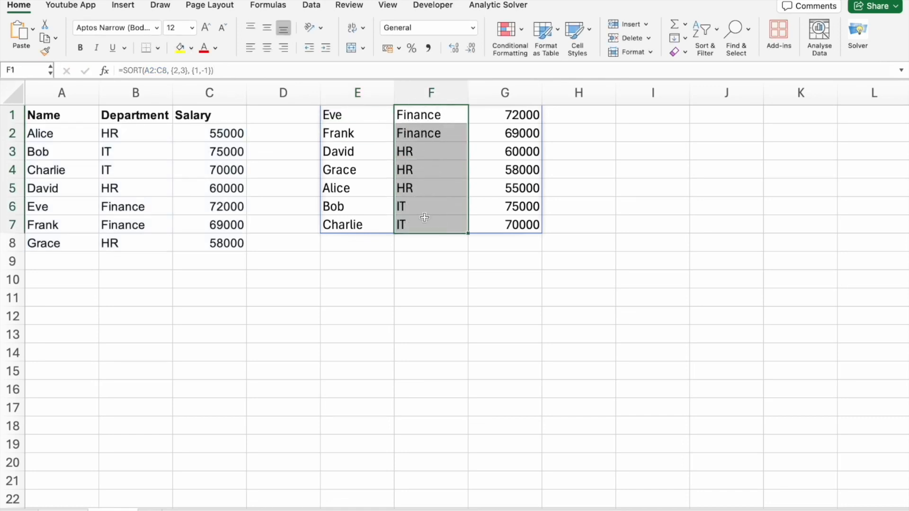
key(ctrl+Right)
drag(327, 198, 383, 203)
key(ctrl+Left)
Step: Examine the salary order in G1:G7 within each department group: Finance, HR and IT
click(534, 116)
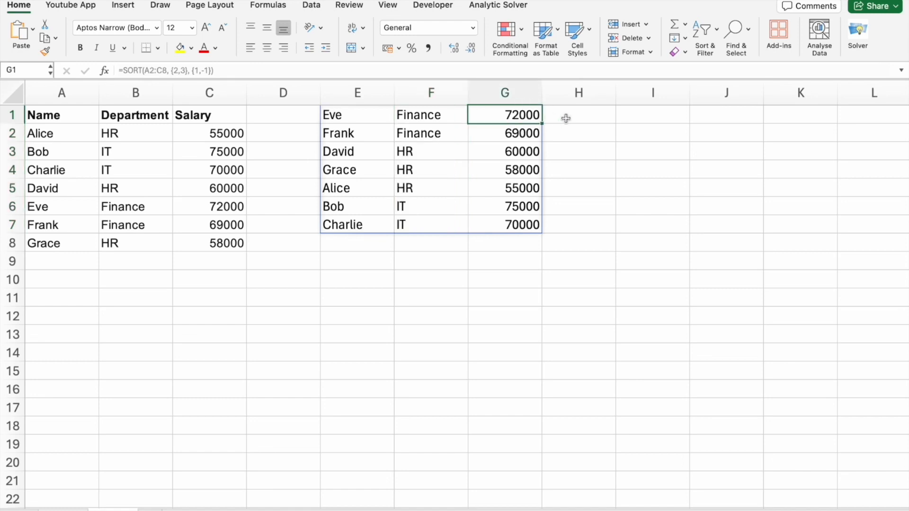
drag(567, 118, 537, 134)
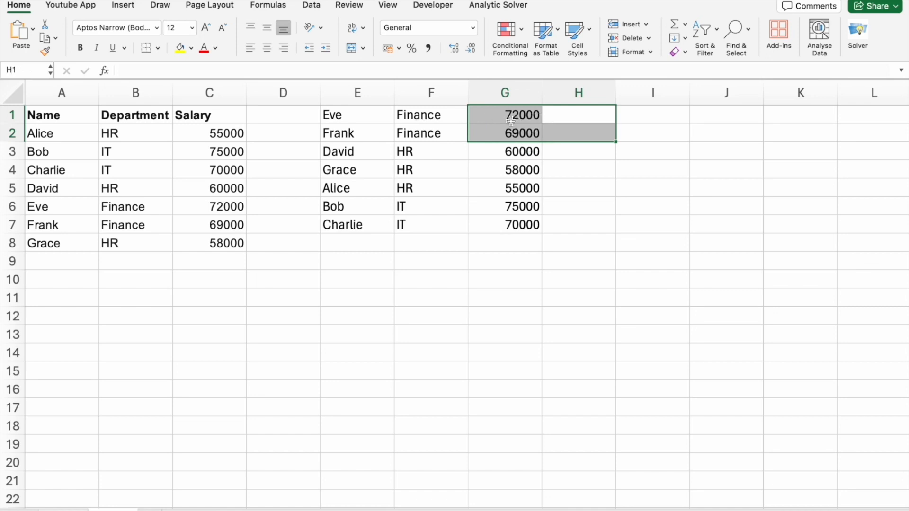
click(496, 118)
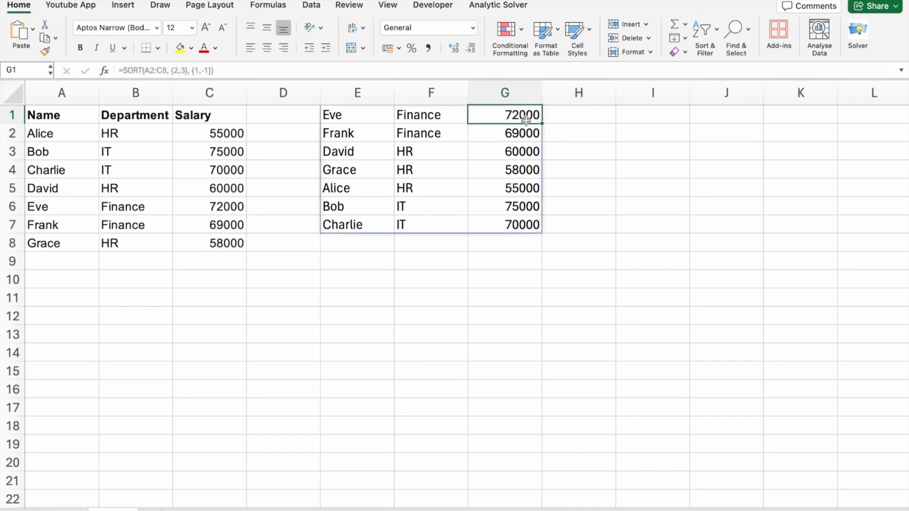
click(501, 135)
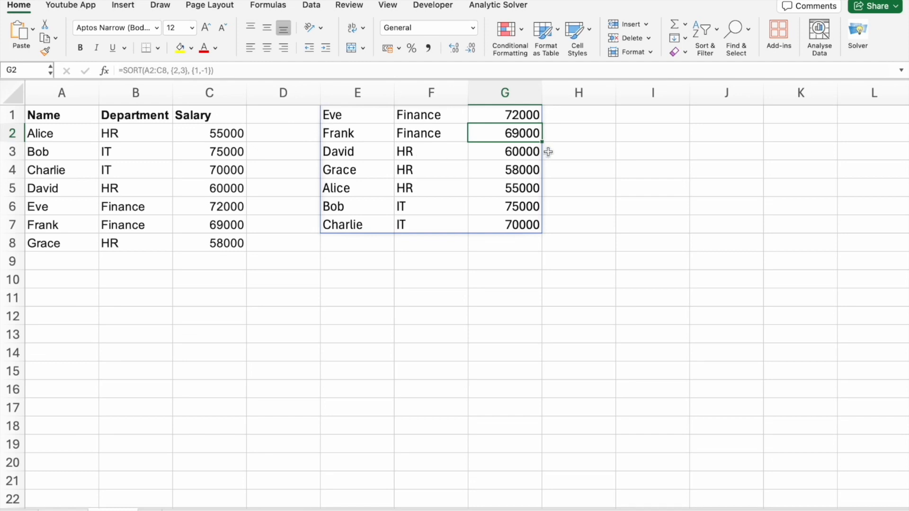
drag(554, 151, 523, 188)
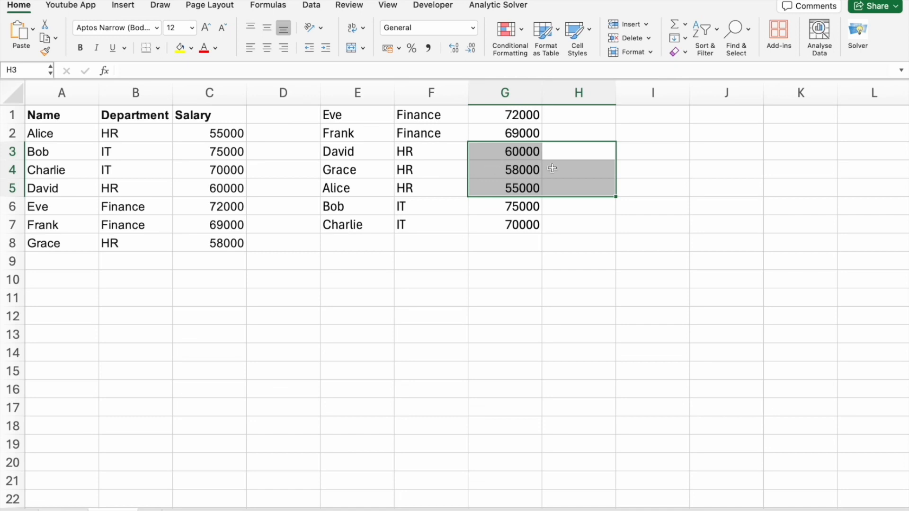
click(583, 208)
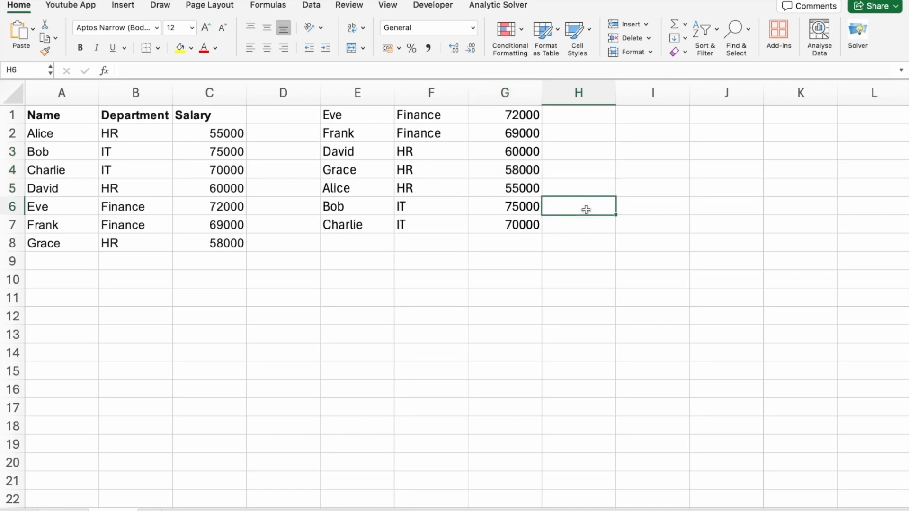
click(490, 205)
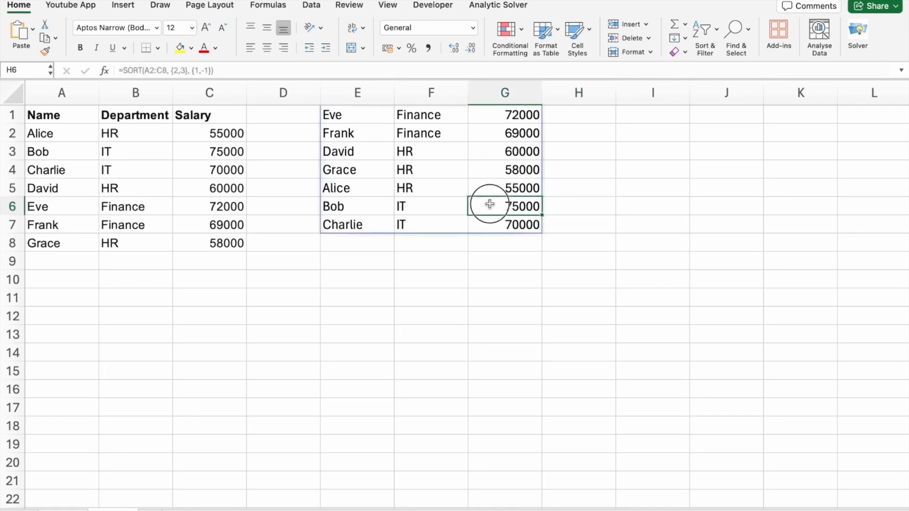
click(485, 227)
click(504, 267)
Step: Read ChatGPT's additional example on sorting by salary only in descending order, highlighting its heading and =SORT(A2:C8, 3, -1)
key(super+Tab)
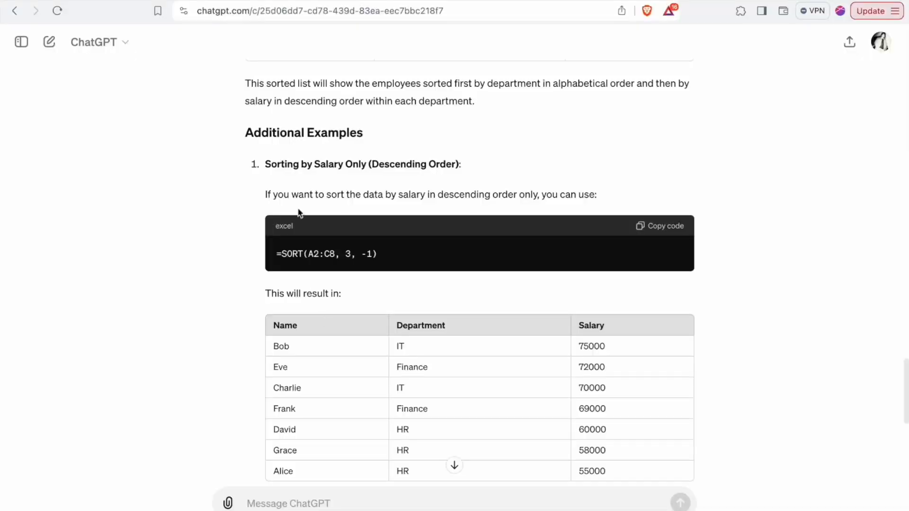
drag(247, 131, 372, 137)
drag(266, 161, 457, 165)
scroll(458, 169, down, 1)
scroll(458, 169, down, 1)
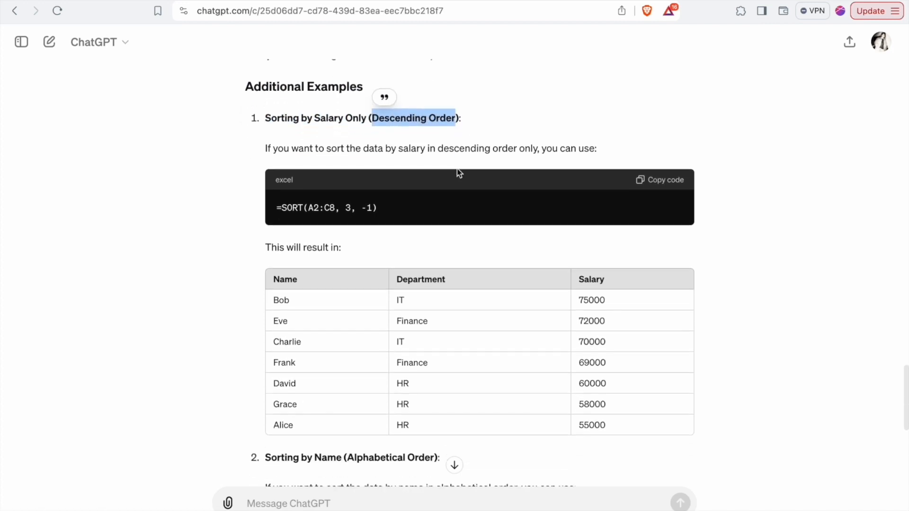
drag(280, 208, 382, 212)
scroll(382, 211, down, 5)
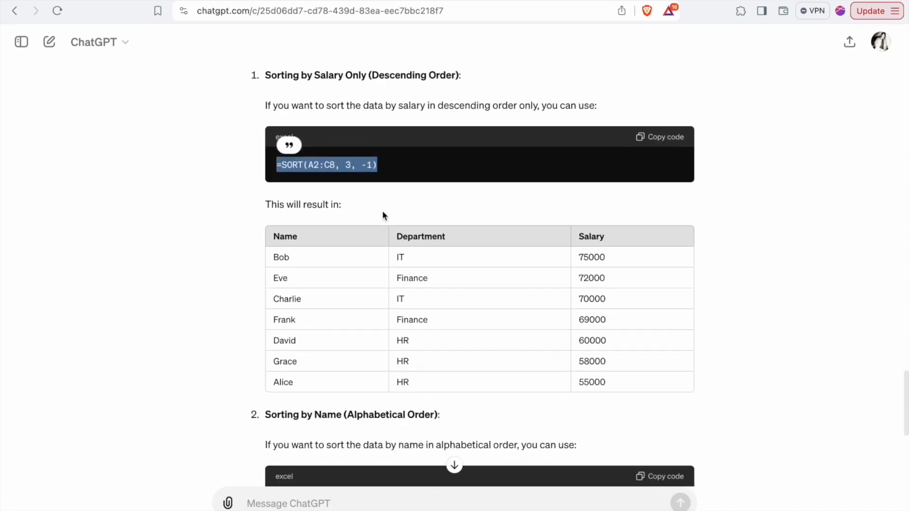
Step: Read the example on sorting by name in alphabetical order, highlighting its heading and =SORT(A2:C8, 1, 1), and view its result table
scroll(383, 214, down, 1)
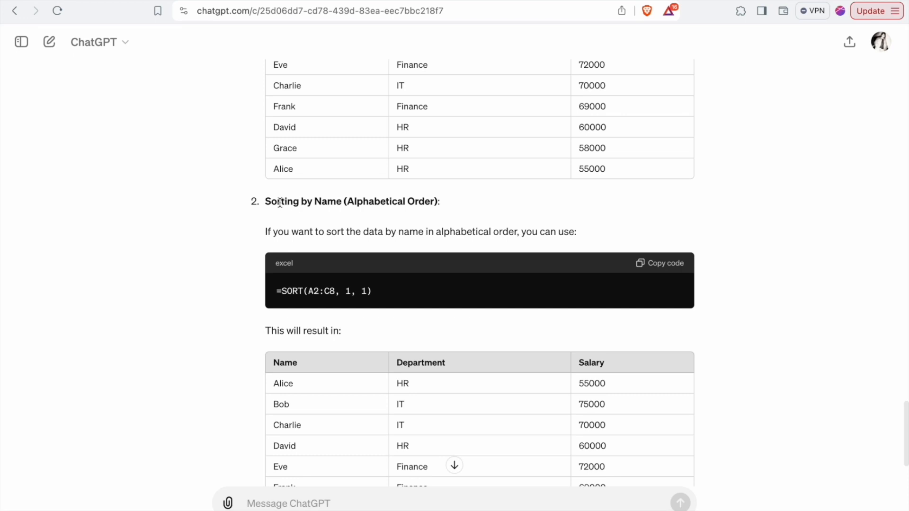
drag(267, 198, 448, 206)
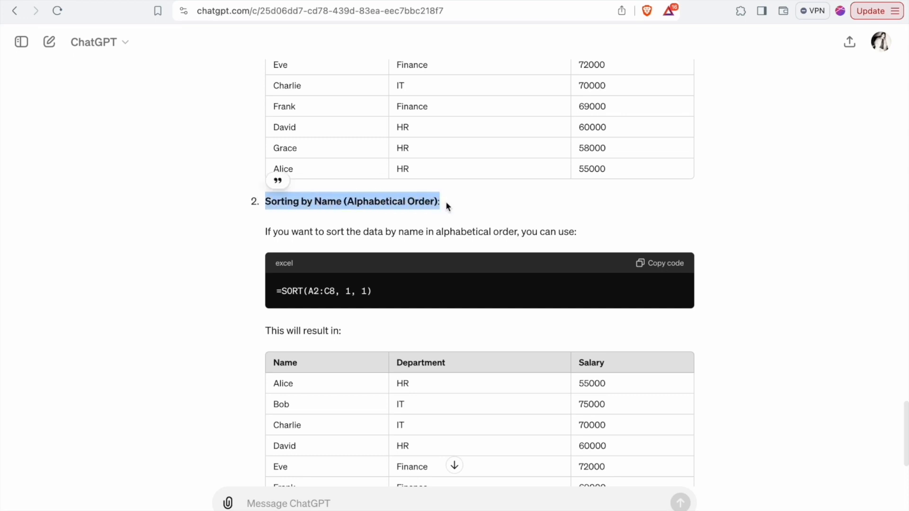
click(350, 201)
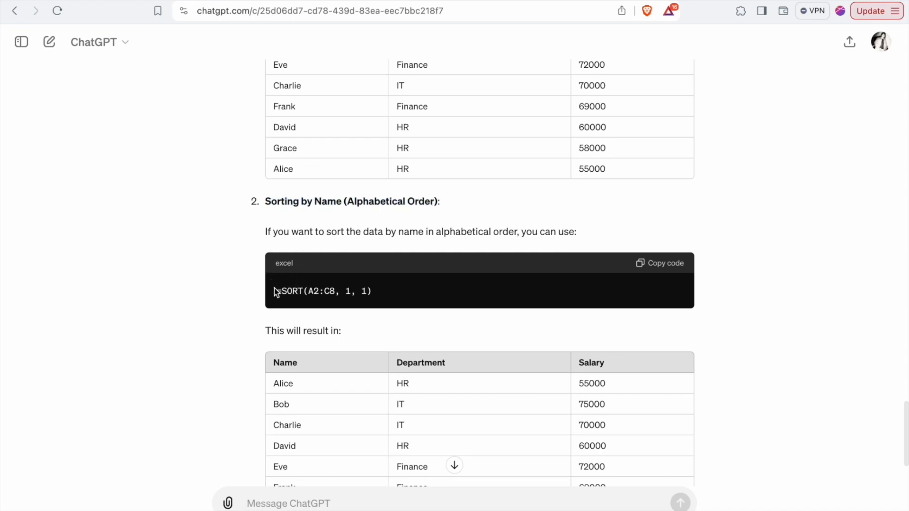
drag(275, 290, 378, 298)
scroll(378, 298, down, 3)
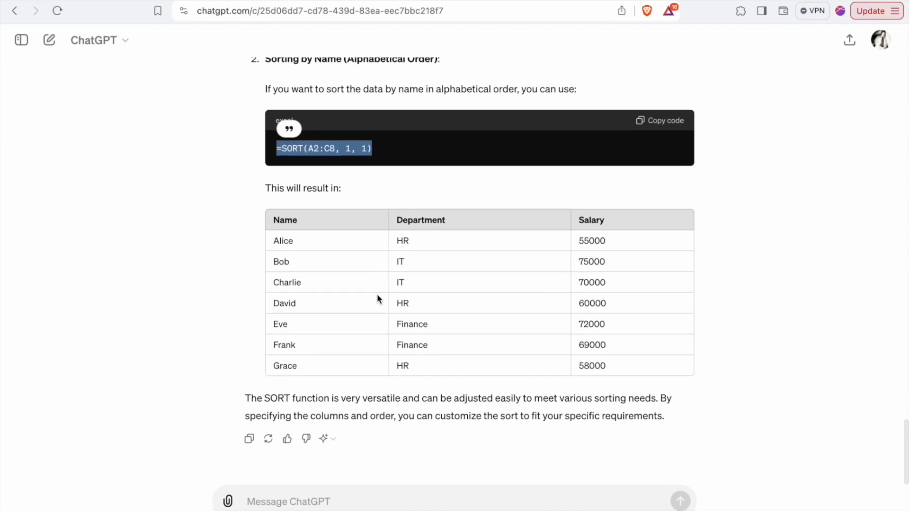
Step: Go to the start of ChatGPT's UNIQUE function answer and highlight the sentence describing the list of transactions with customer names and products
click(321, 404)
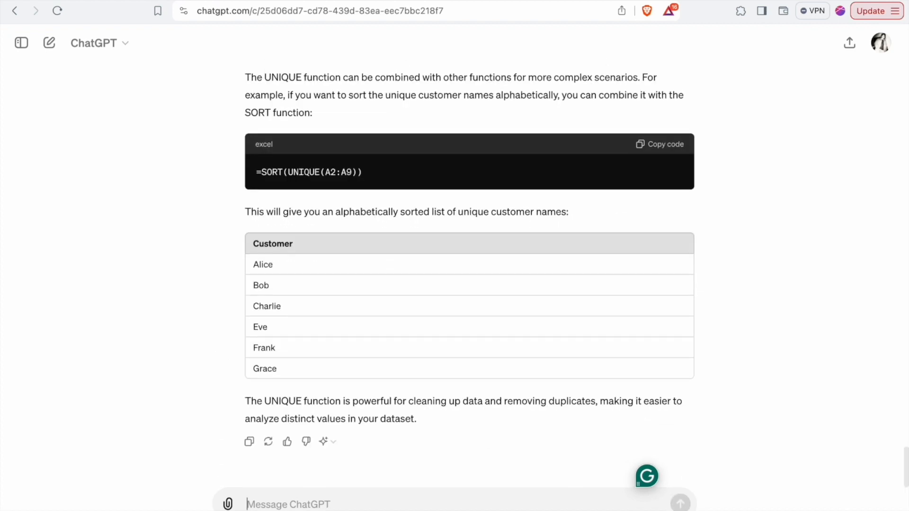
scroll(397, 329, up, 15)
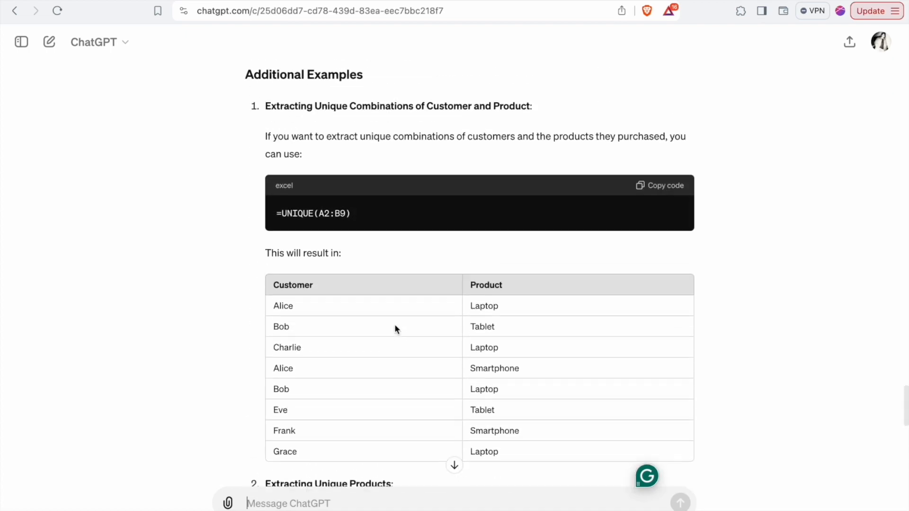
scroll(395, 325, up, 12)
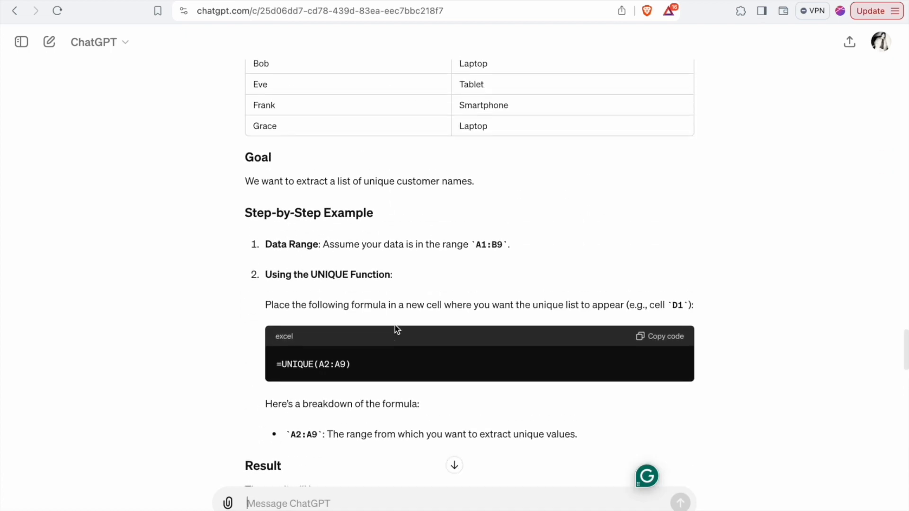
scroll(394, 327, up, 5)
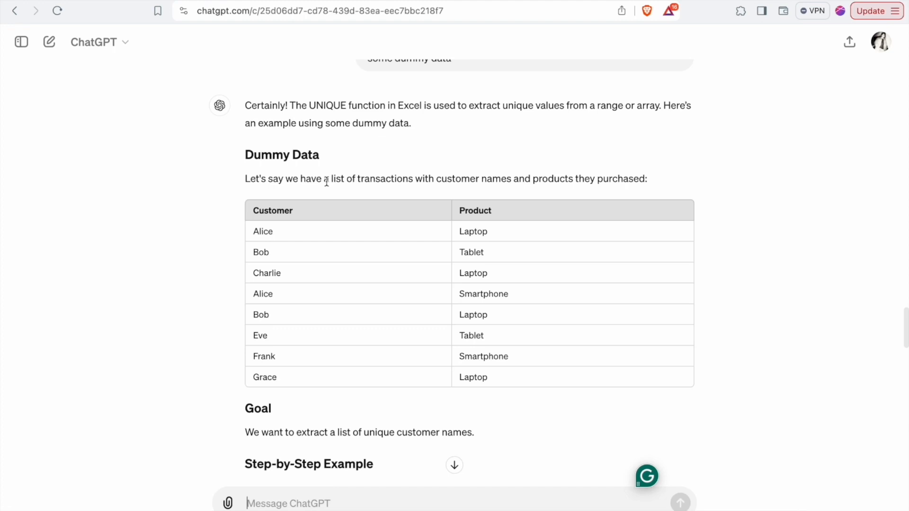
click(302, 179)
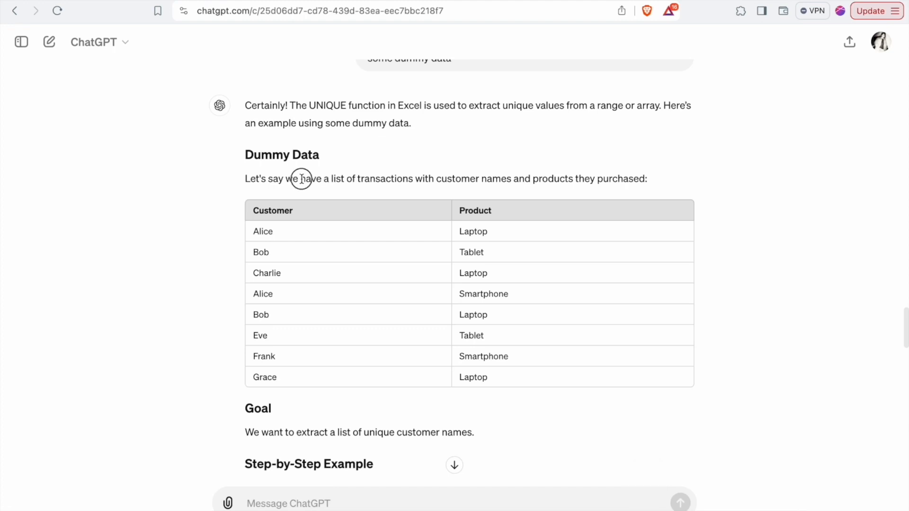
drag(301, 179, 655, 178)
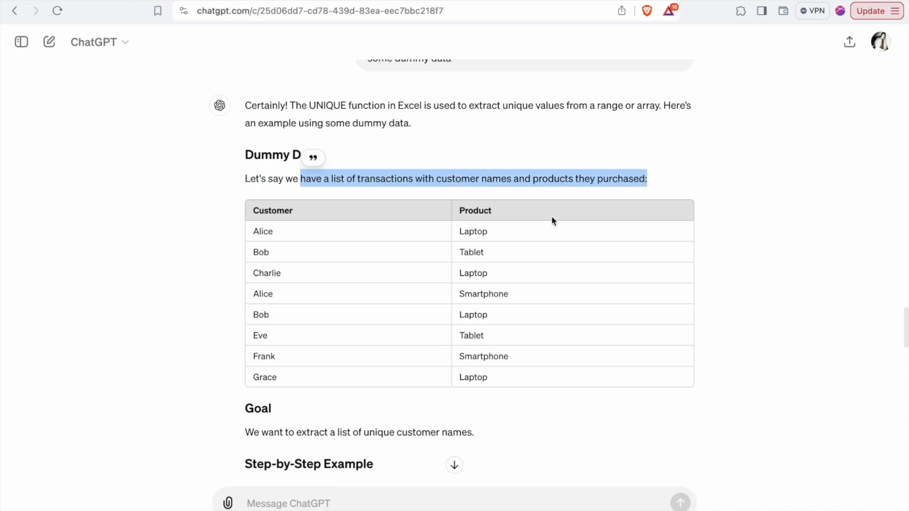
click(529, 221)
Step: Highlight the whole Customer and Product dummy data table, and clear the highlight above the Goal section
scroll(530, 221, down, 1)
scroll(529, 222, down, 1)
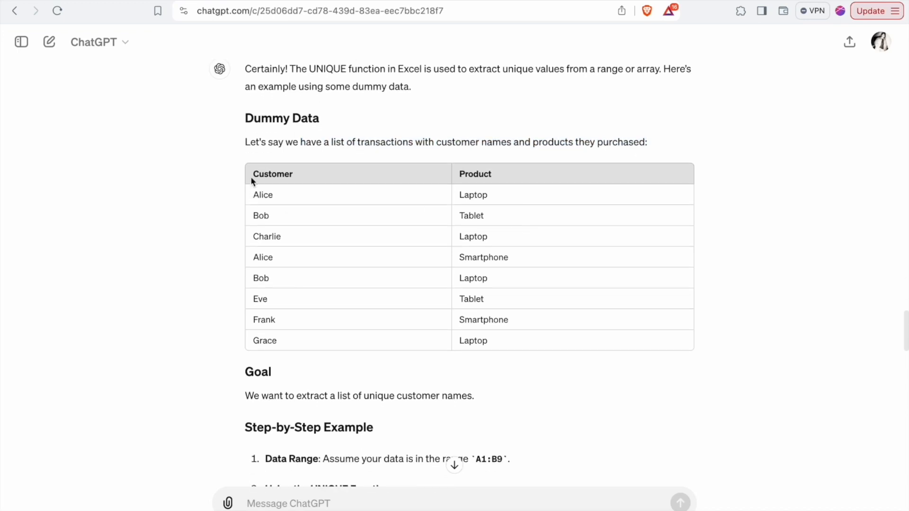
drag(255, 172, 286, 354)
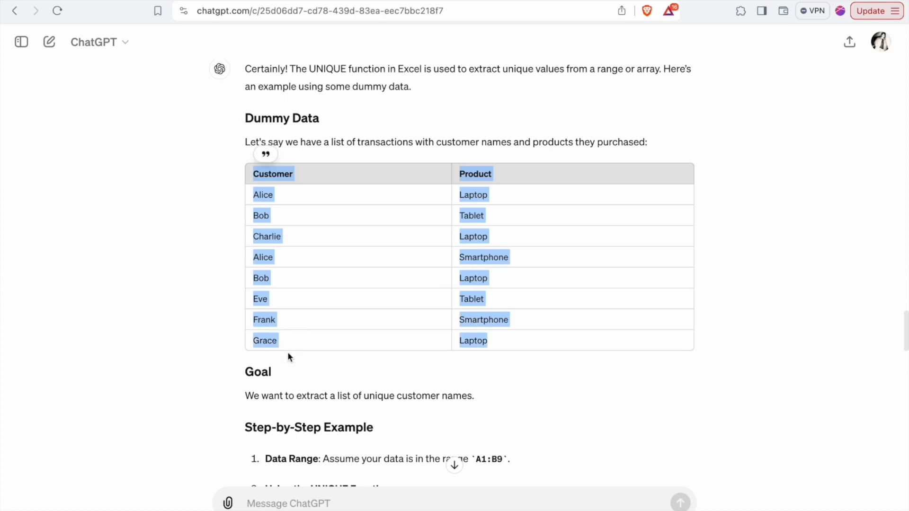
scroll(288, 352, down, 3)
click(289, 281)
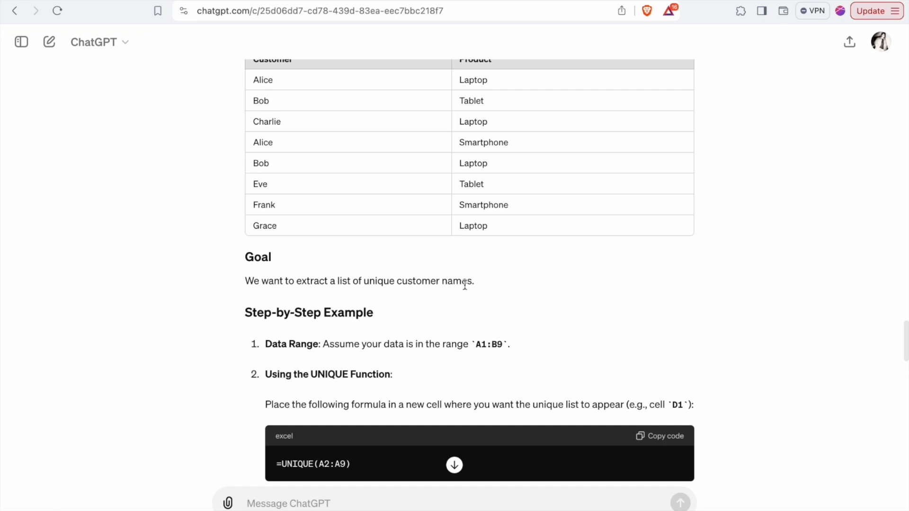
Step: Read the goal of extracting a list of unique customer names, highlighting it and the Step-by-Step Example heading
scroll(465, 285, down, 1)
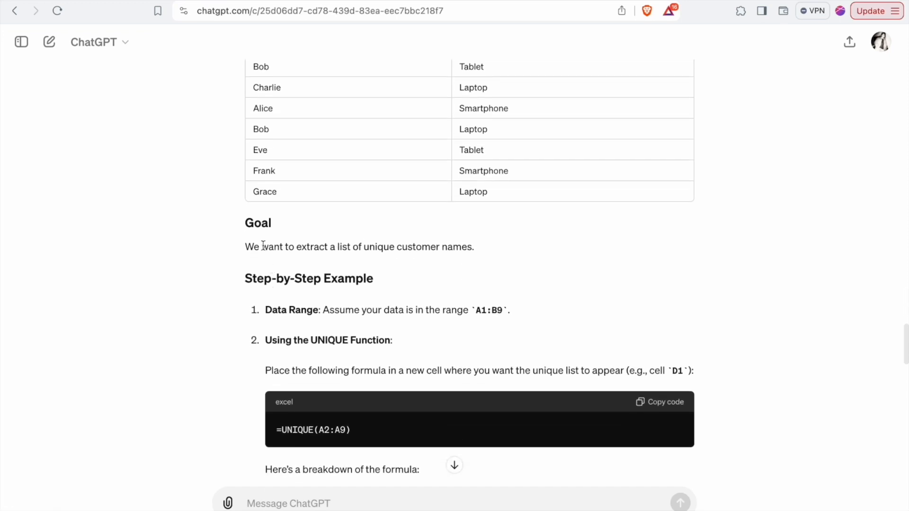
drag(248, 228, 524, 268)
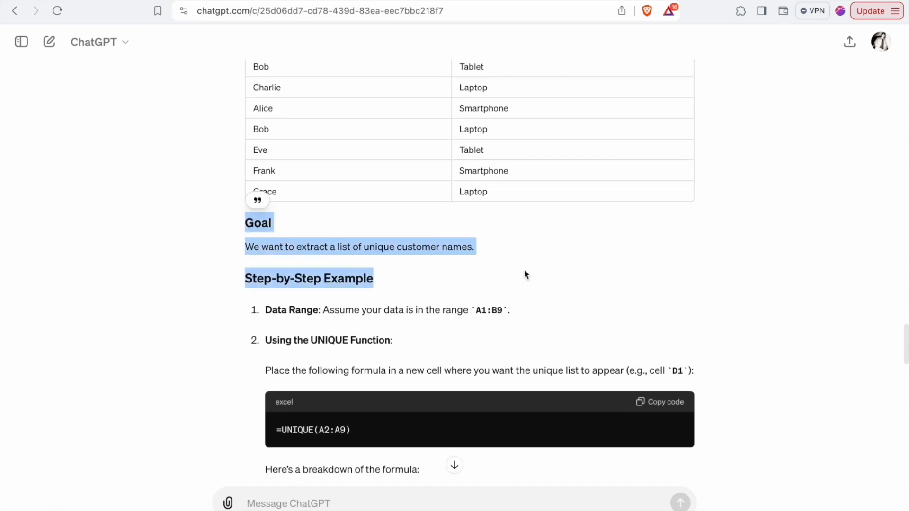
click(524, 274)
scroll(525, 274, down, 2)
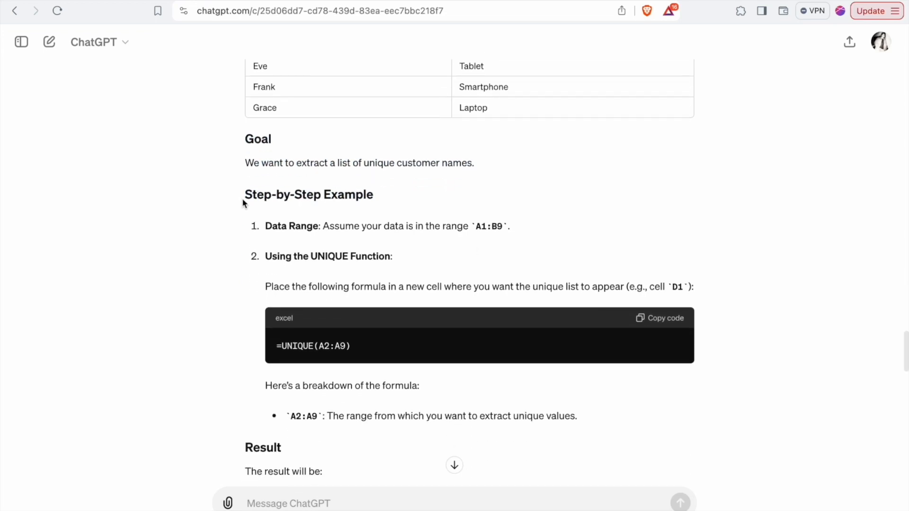
drag(243, 199, 376, 201)
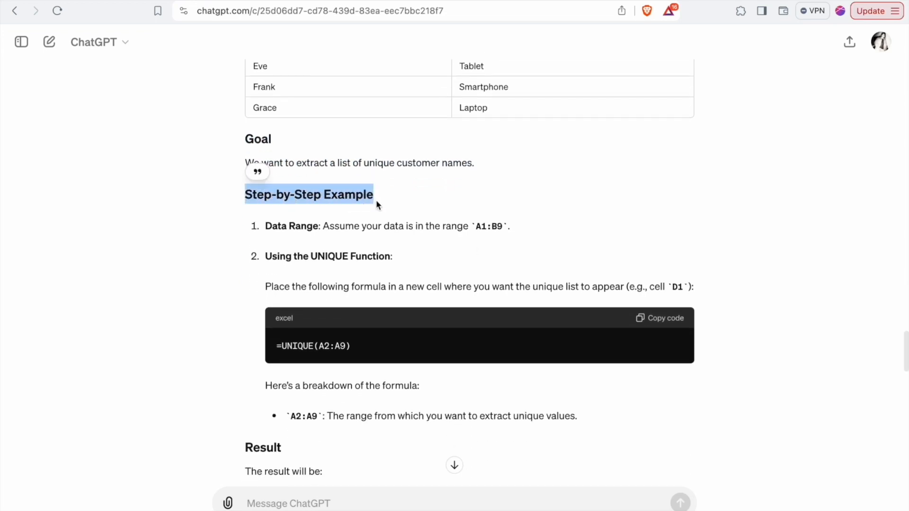
Step: Copy the Customer and Product table from ChatGPT into Excel cells A1:B9, and return to ChatGPT
scroll(377, 200, up, 4)
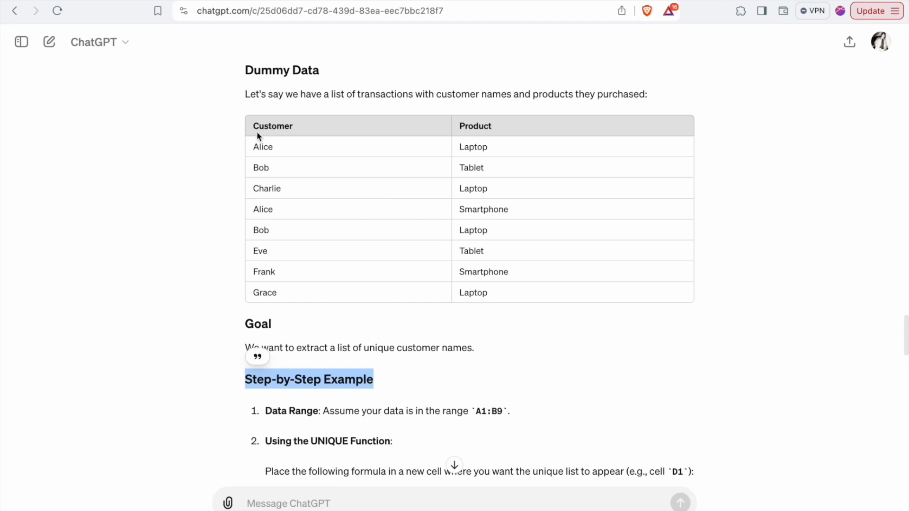
drag(255, 127, 491, 289)
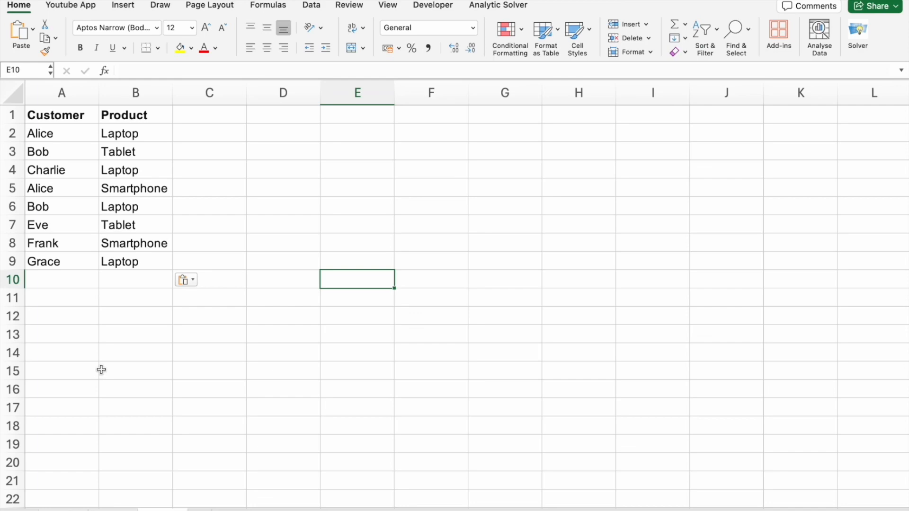
key(ctrl+Right)
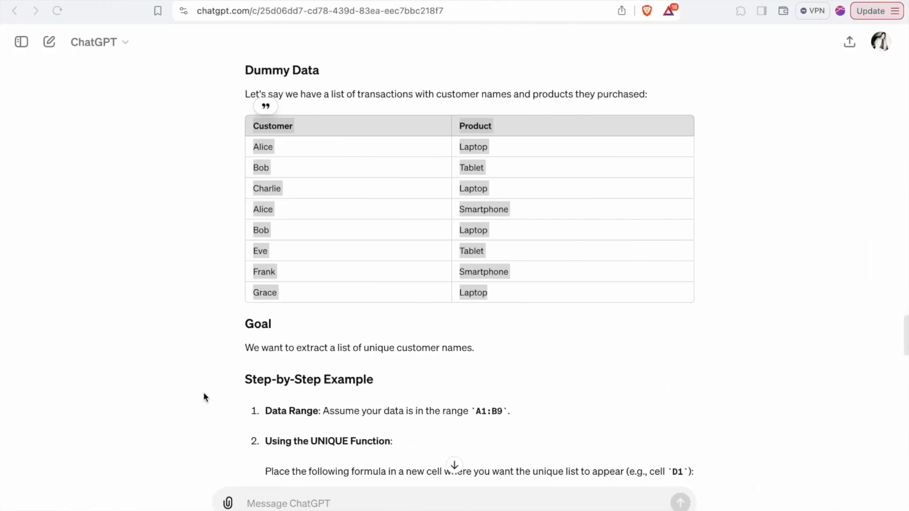
Step: Copy =UNIQUE(A2:A9) from ChatGPT, enter it in cell D1 of the Excel sheet and select the resulting list D1:D6
click(325, 345)
scroll(326, 345, down, 5)
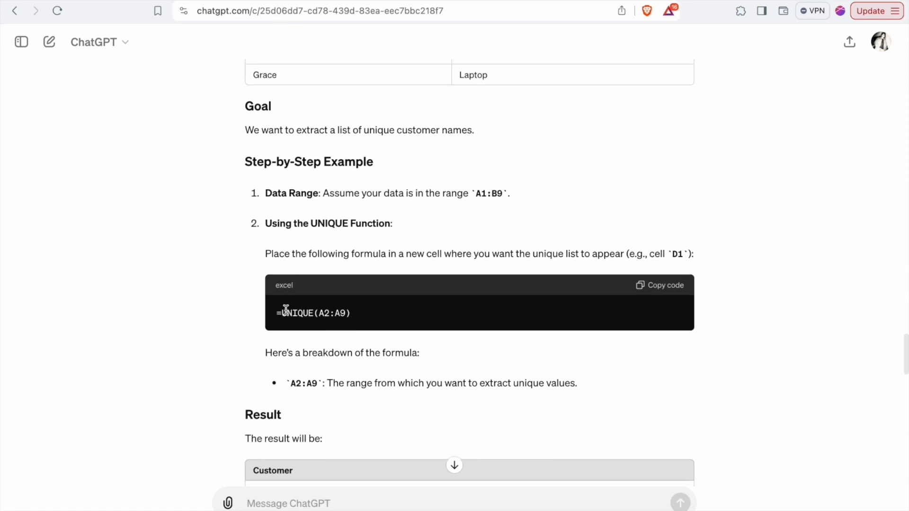
drag(277, 314, 356, 313)
key(ctrl+c)
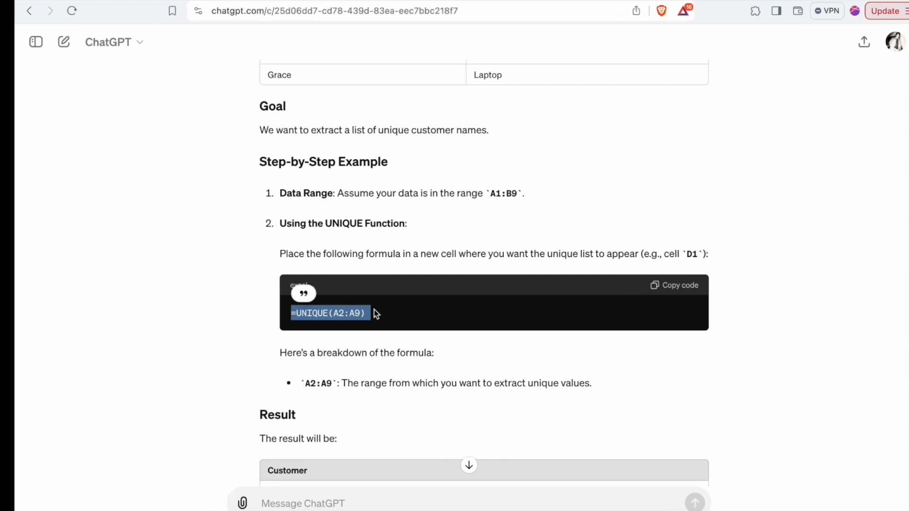
double_click(680, 253)
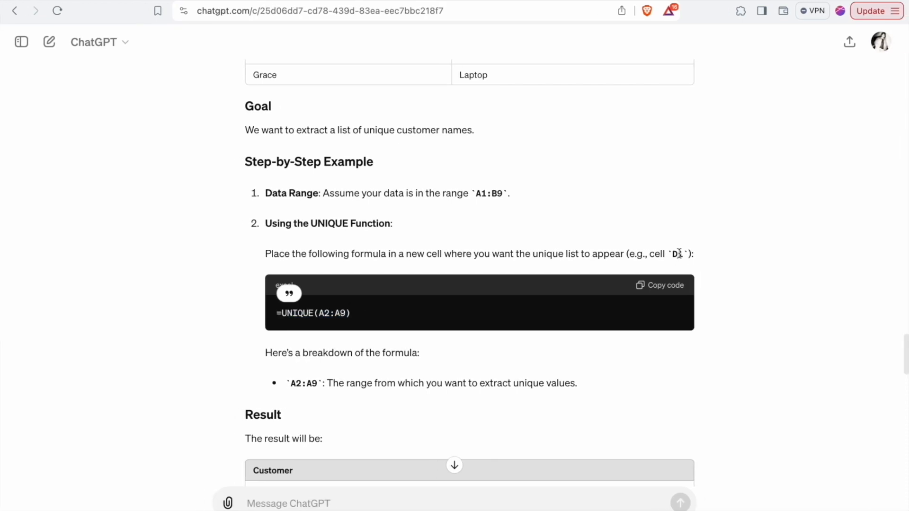
key(ctrl+Left)
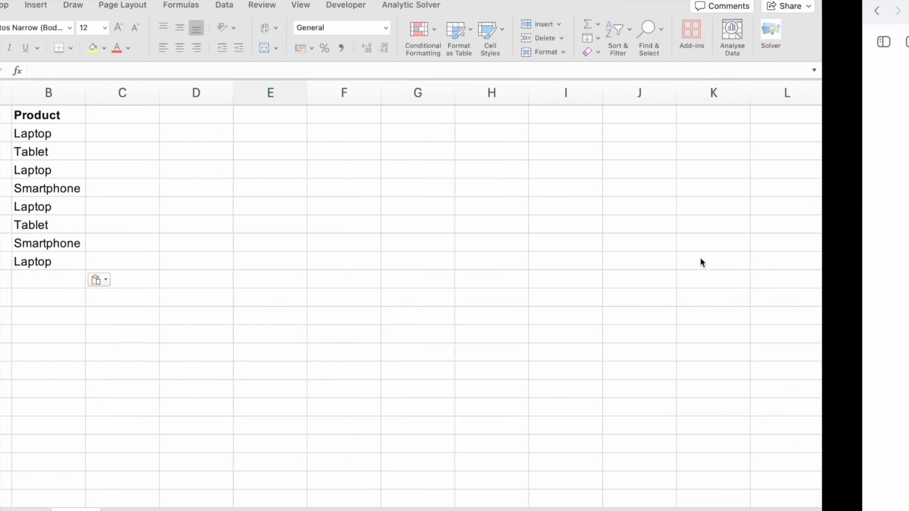
click(290, 119)
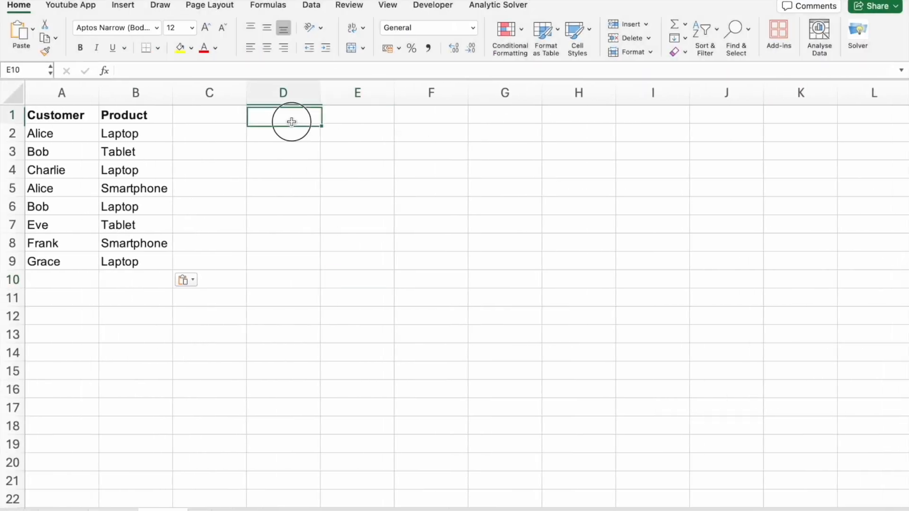
click(231, 72)
key(ctrl+v)
key(Return)
drag(310, 114, 301, 206)
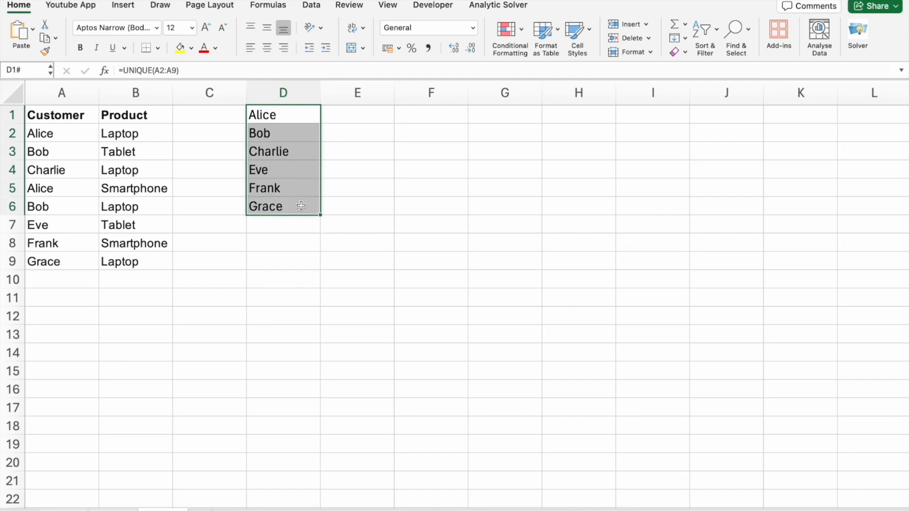
Step: Read ChatGPT's breakdown of the UNIQUE formula, highlighting the explanation of the A2:A9 range, and view the result table
key(ctrl+Right)
scroll(368, 339, down, 5)
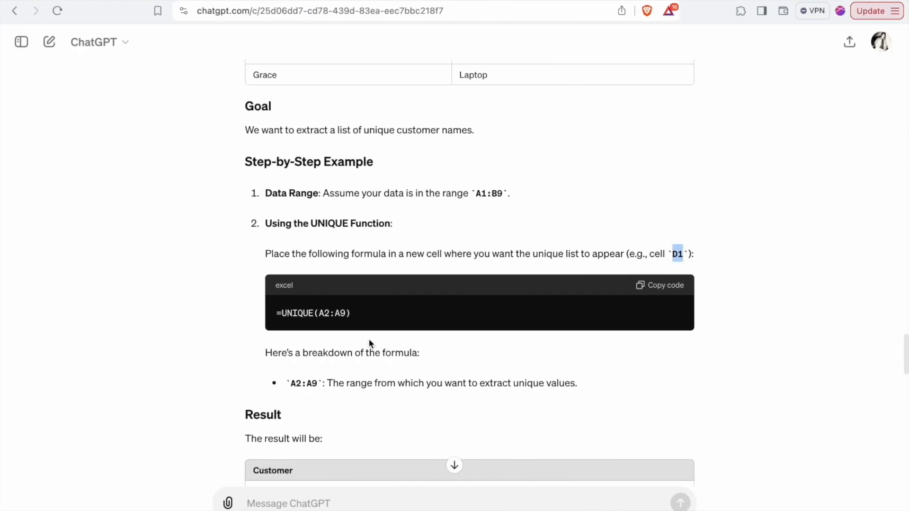
scroll(370, 340, down, 3)
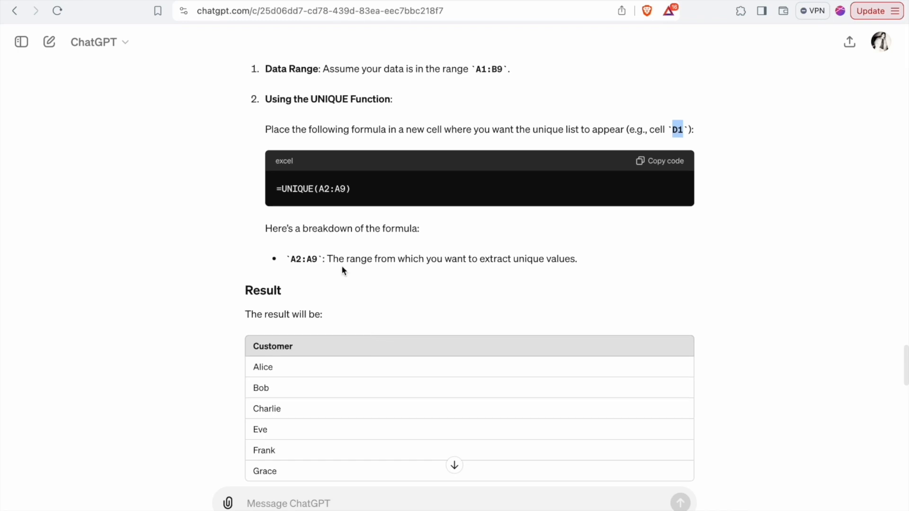
drag(334, 259, 577, 260)
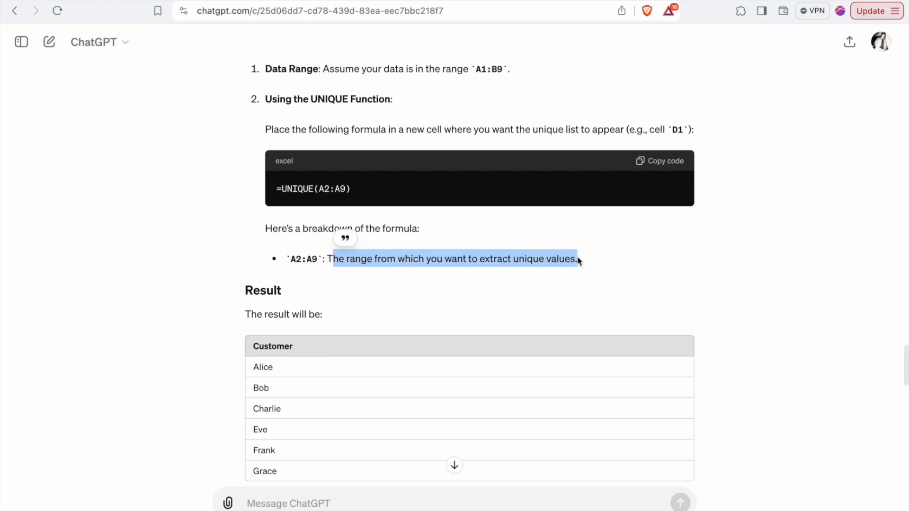
scroll(578, 259, down, 3)
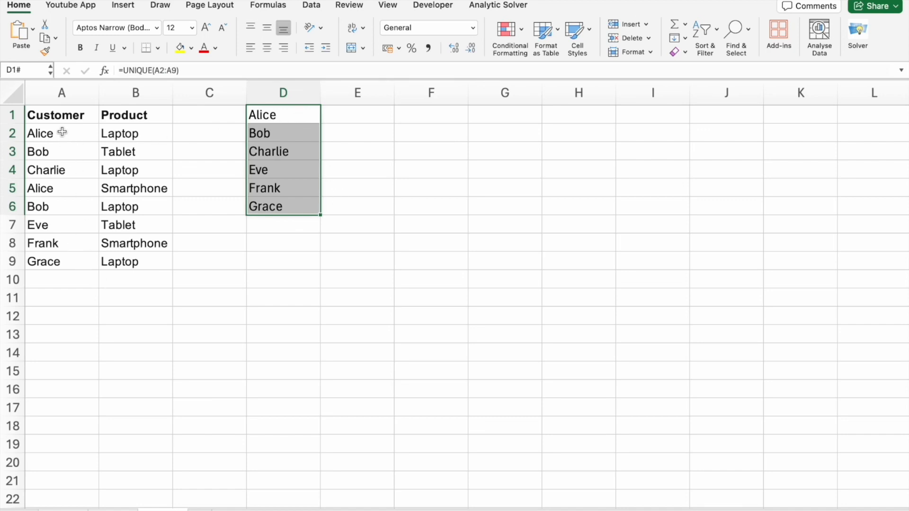
Step: In Excel, examine the repeated customers and their products in rows 2, 3, 5 and 6 against the unique list in column D
click(60, 207)
click(57, 151)
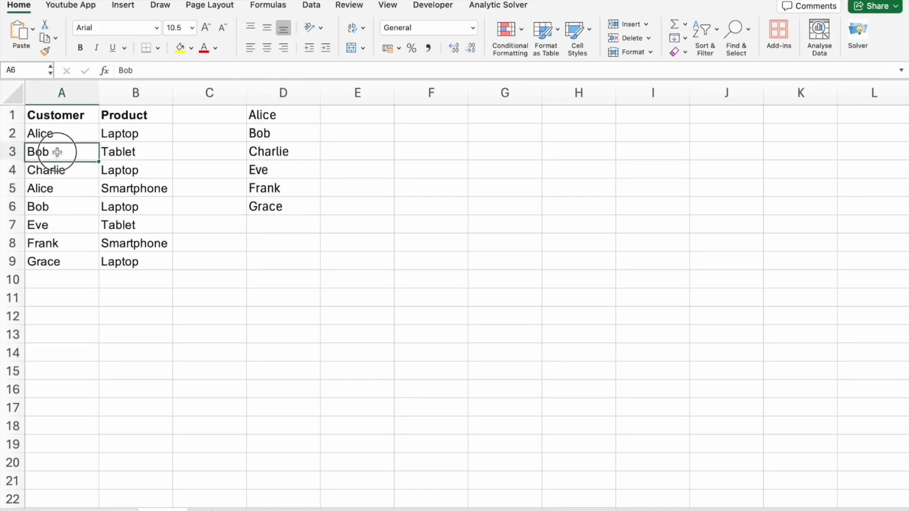
click(114, 152)
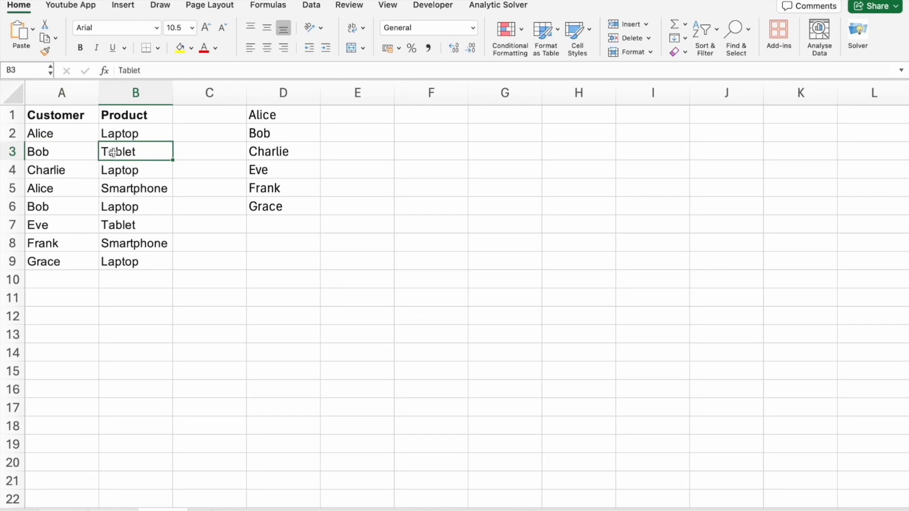
click(127, 212)
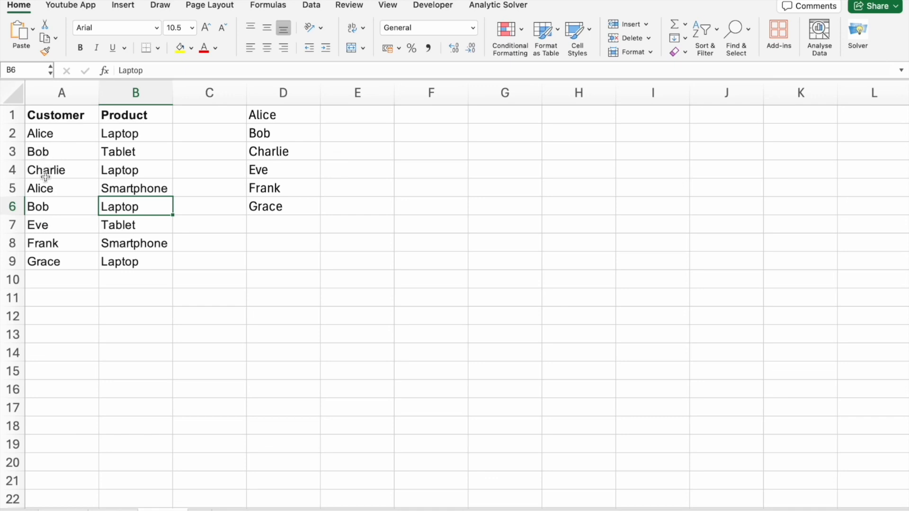
click(50, 134)
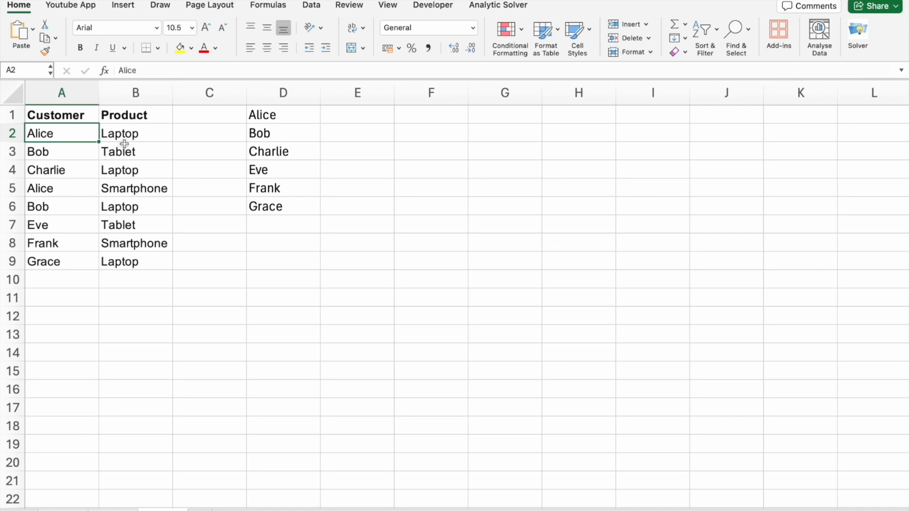
click(135, 189)
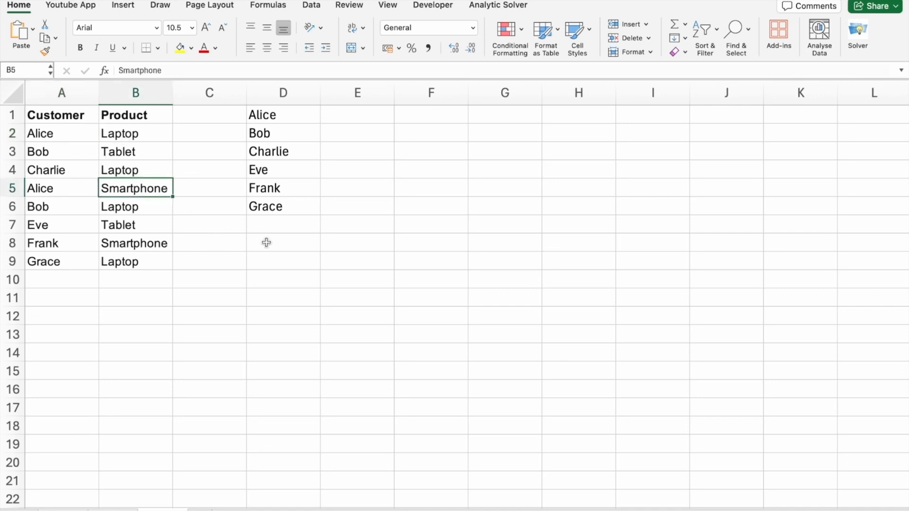
drag(266, 243, 248, 115)
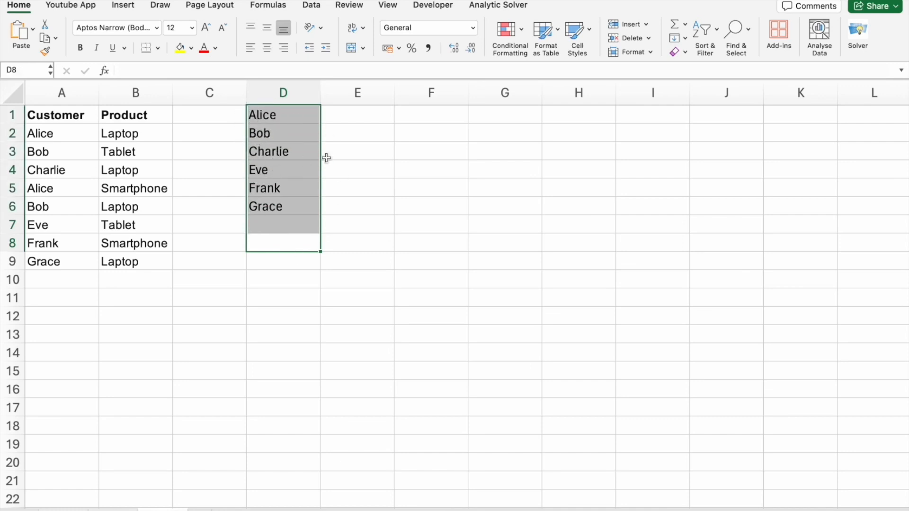
click(350, 210)
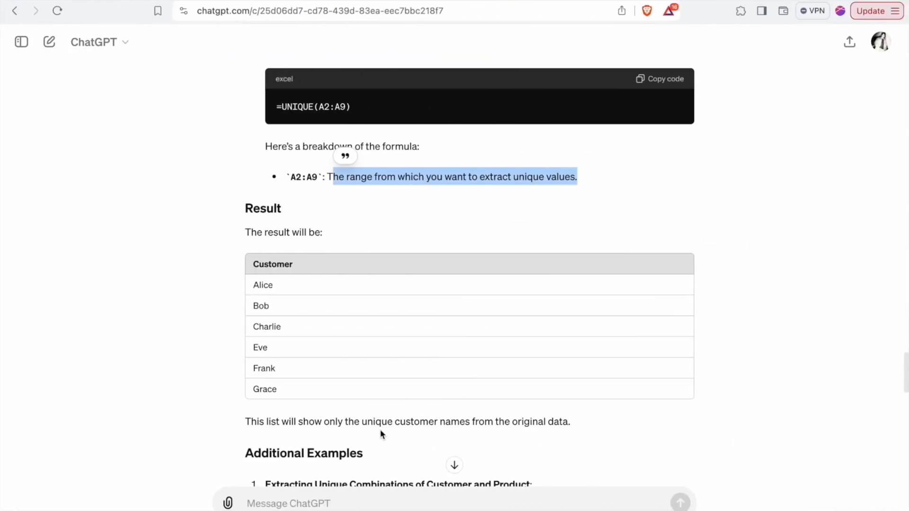
Step: Switch to ChatGPT's additional example on extracting unique combinations of customer and product with =UNIQUE(A2:B9)
scroll(380, 429, down, 6)
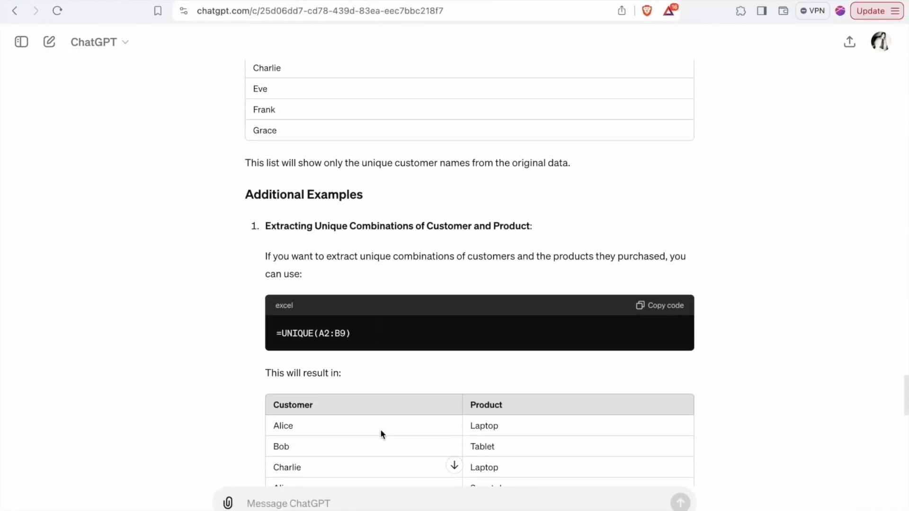
scroll(382, 435, down, 1)
scroll(381, 282, down, 3)
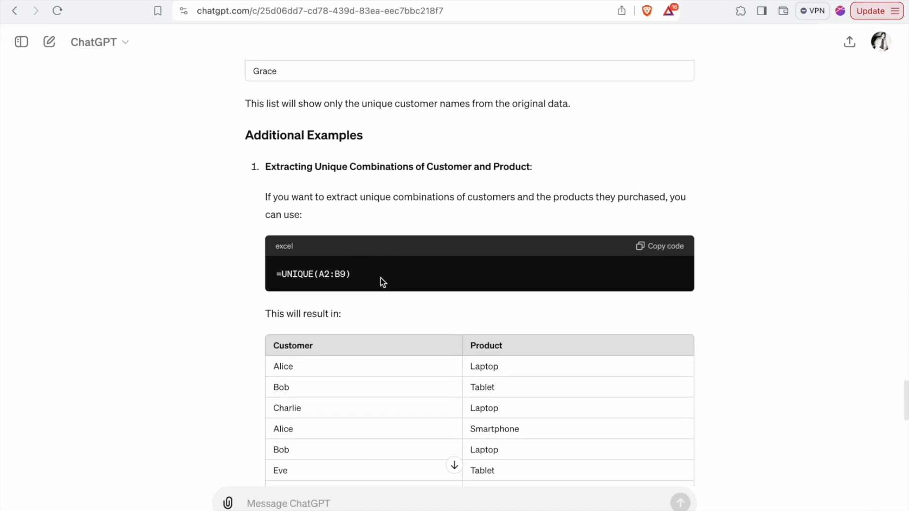
Step: Read ChatGPT's additional UNIQUE examples on extracting unique customer and product combinations and unique products with =UNIQUE(B2:B9)
drag(266, 166, 535, 164)
scroll(535, 166, down, 3)
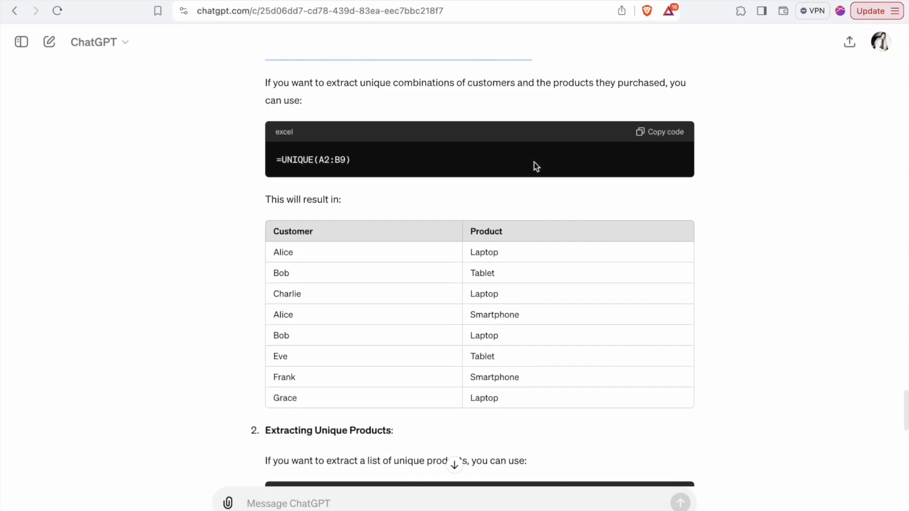
scroll(320, 243, down, 5)
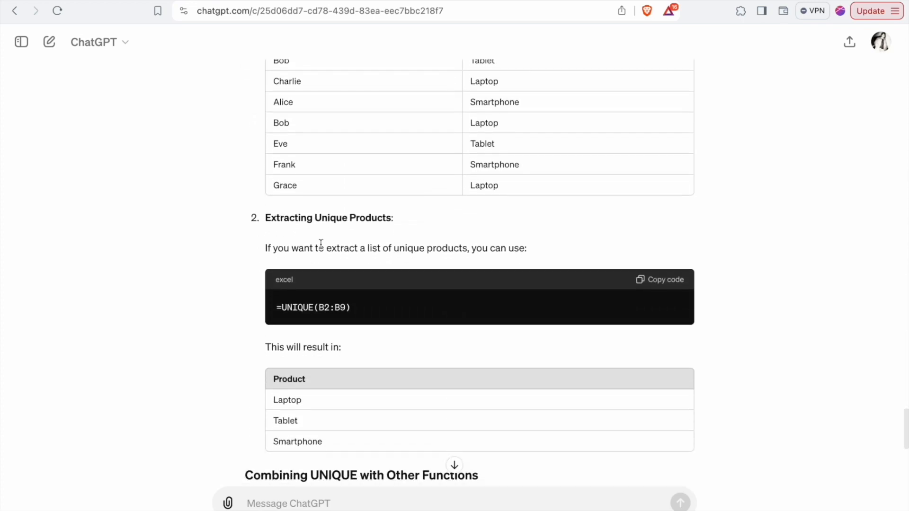
click(267, 218)
drag(267, 219, 405, 219)
scroll(402, 215, down, 9)
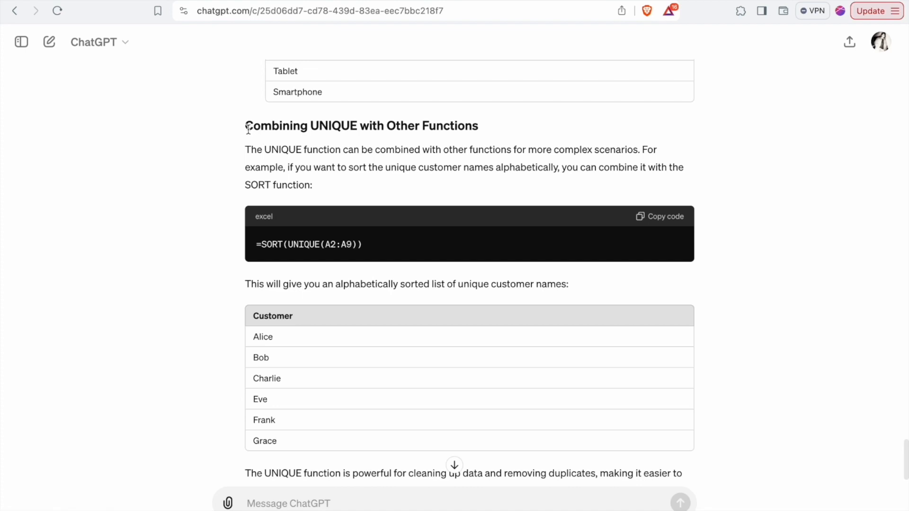
Step: Read ChatGPT's section on combining UNIQUE with other functions, including the =SORT(UNIQUE(A2:A9)) formula and its result table
drag(247, 127, 484, 140)
scroll(485, 140, down, 1)
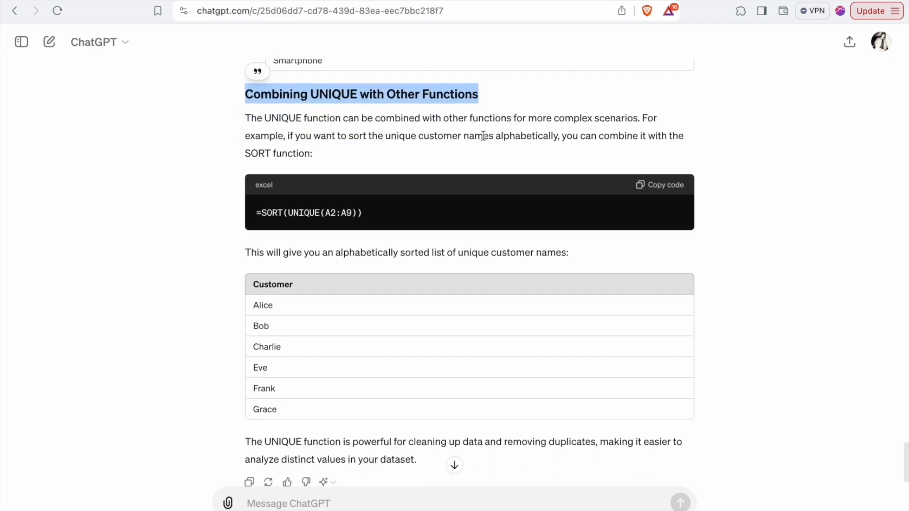
scroll(483, 136, down, 1)
click(383, 172)
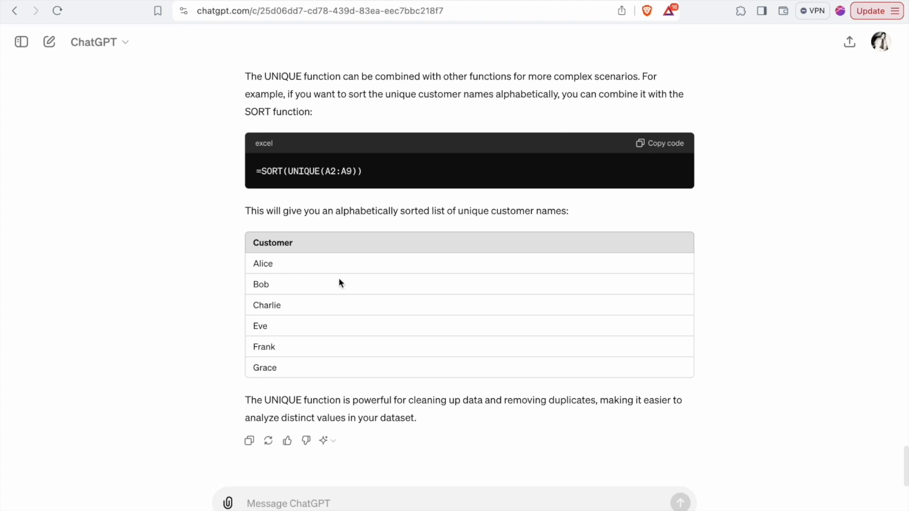
Step: Ask ChatGPT about the SEQUENCE function and read its employee scenario, dummy data, ID numbering goal and step-by-step example
click(309, 503)
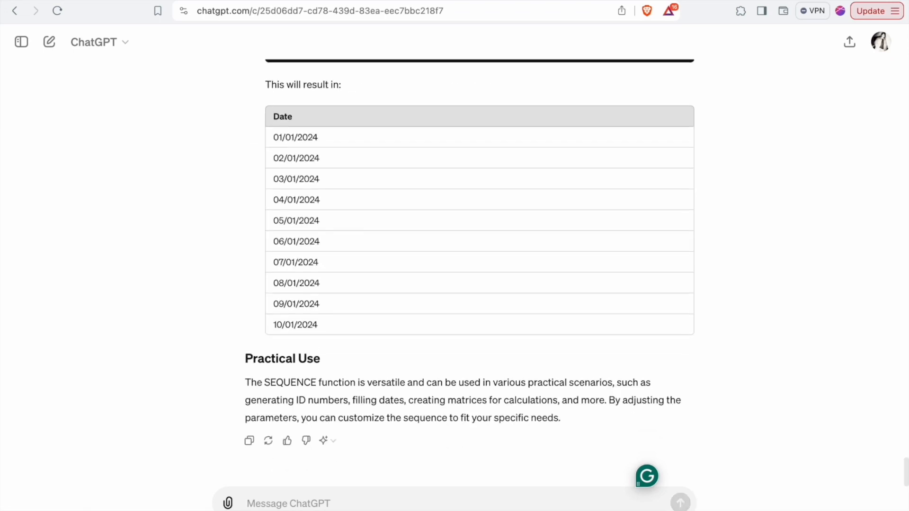
scroll(333, 365, up, 20)
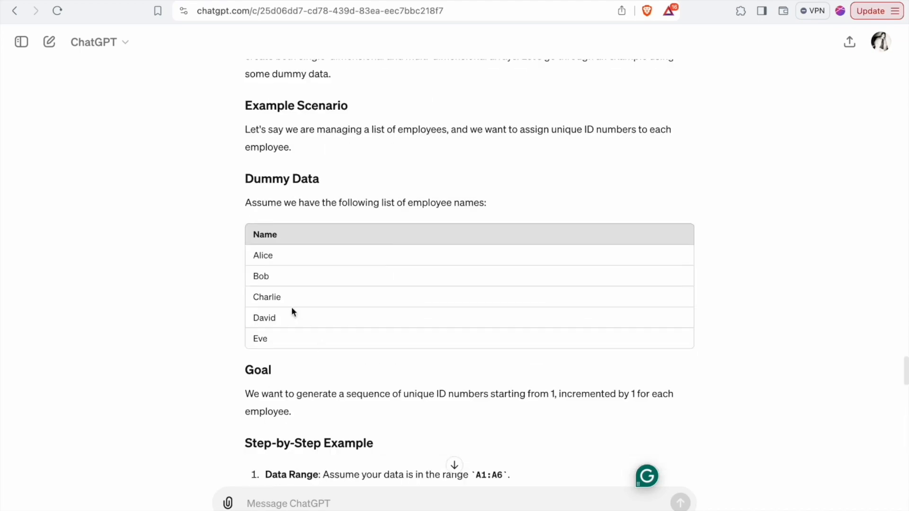
double_click(435, 204)
scroll(434, 203, down, 3)
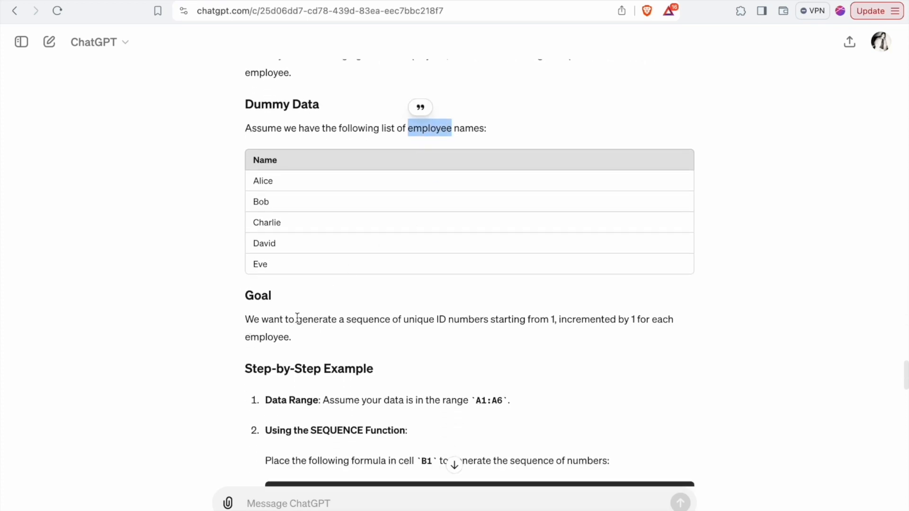
drag(297, 318, 557, 319)
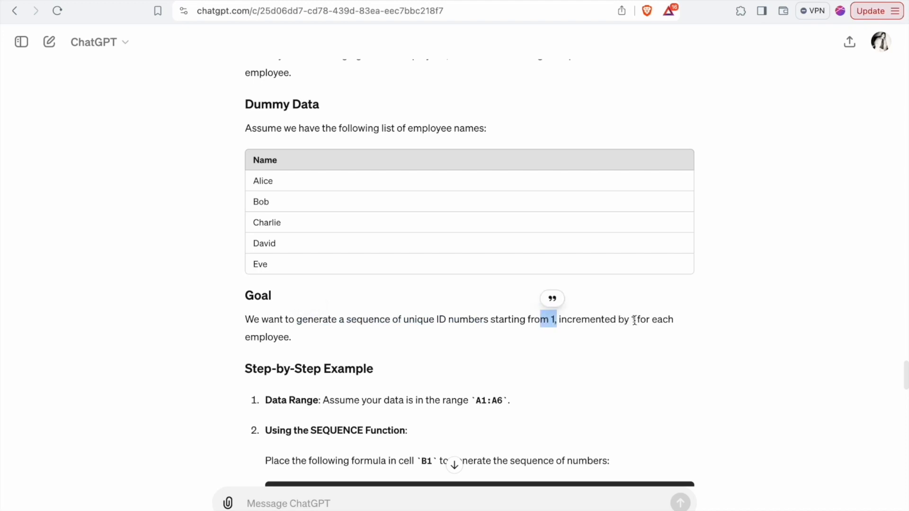
scroll(197, 387, down, 1)
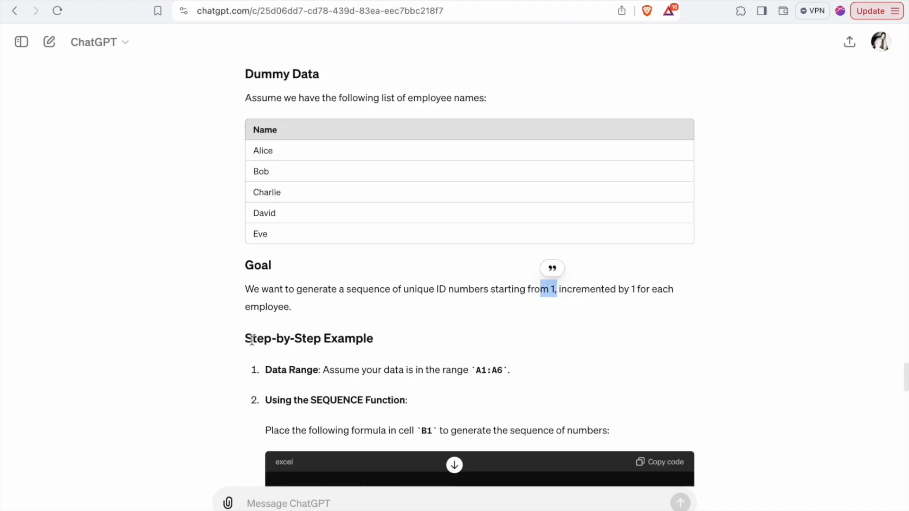
drag(245, 338, 362, 348)
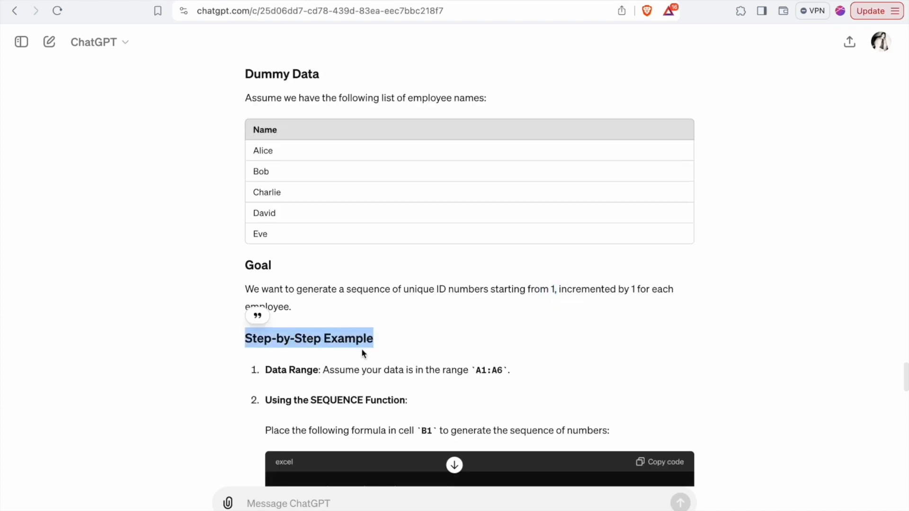
scroll(361, 349, down, 4)
scroll(362, 350, down, 1)
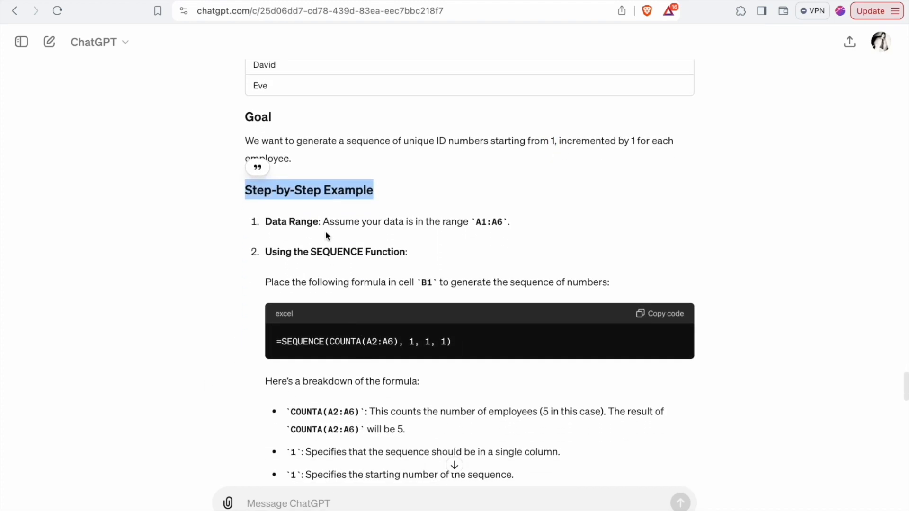
Step: Copy the employee Name table from ChatGPT's SEQUENCE example into cells A1:A6 of an Excel sheet
scroll(326, 231, up, 7)
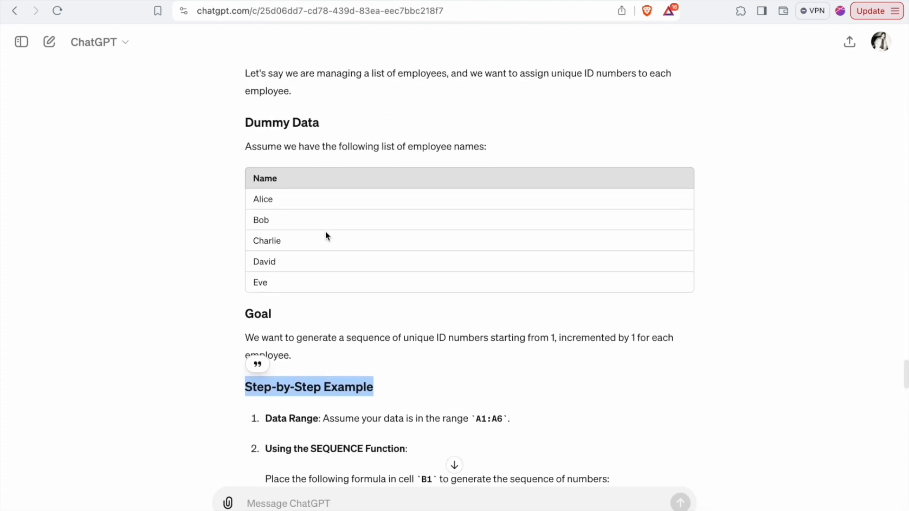
click(250, 182)
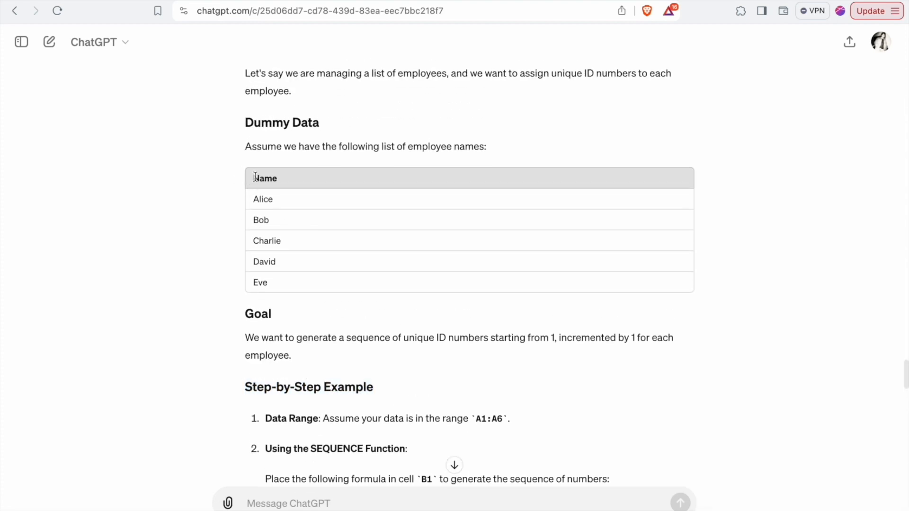
drag(255, 176, 289, 278)
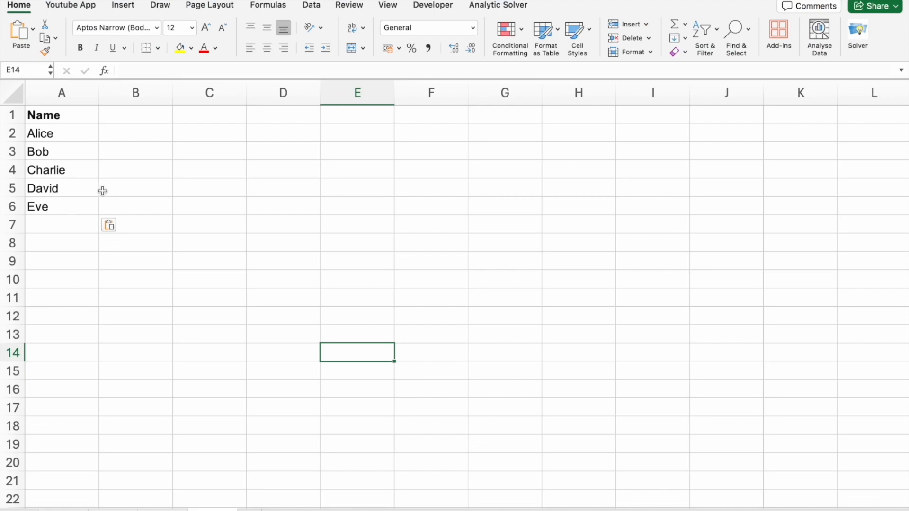
Step: Return to ChatGPT's SEQUENCE example and copy the formula =SEQUENCE(COUNTA(A2:A6), 1, 1, 1)
key(ctrl+Right)
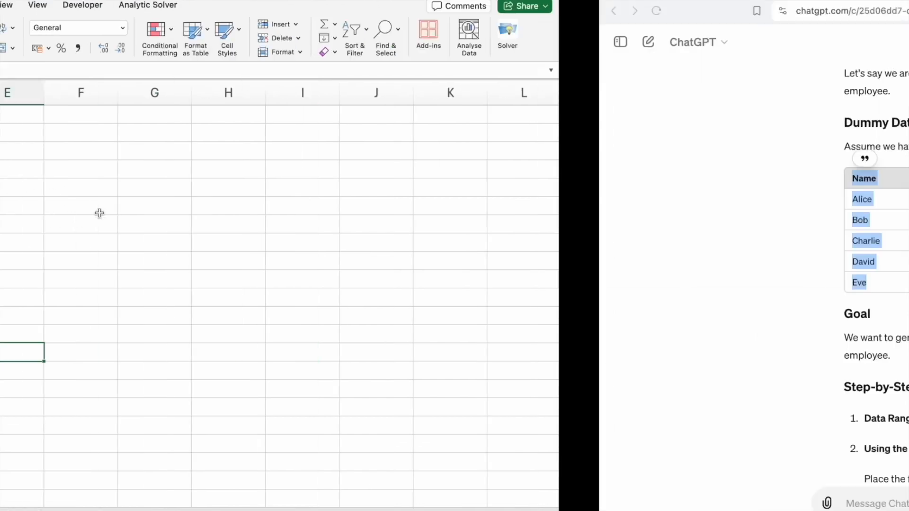
scroll(273, 290, down, 3)
scroll(274, 290, down, 2)
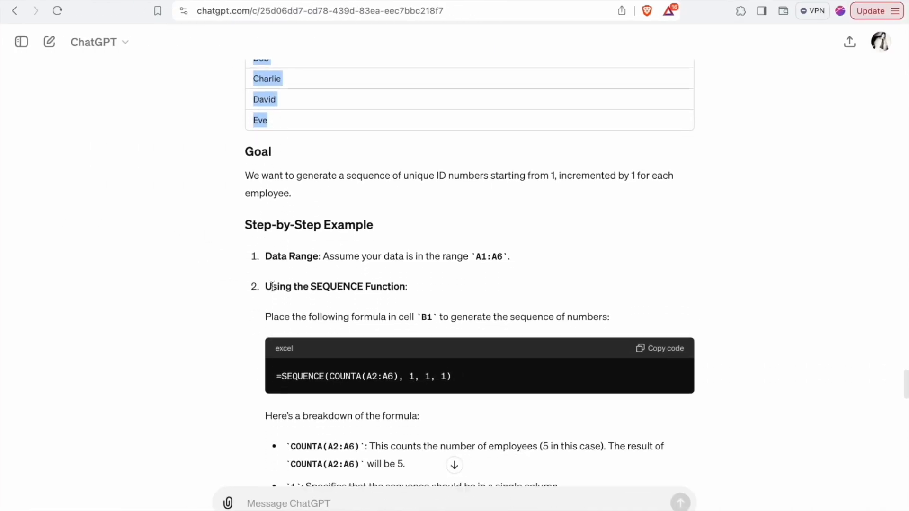
double_click(325, 211)
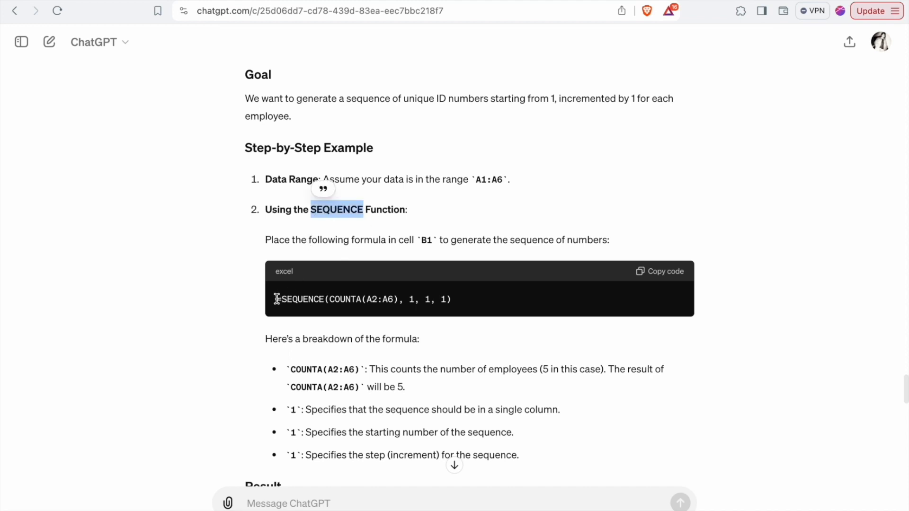
drag(276, 299, 456, 300)
key(super+c)
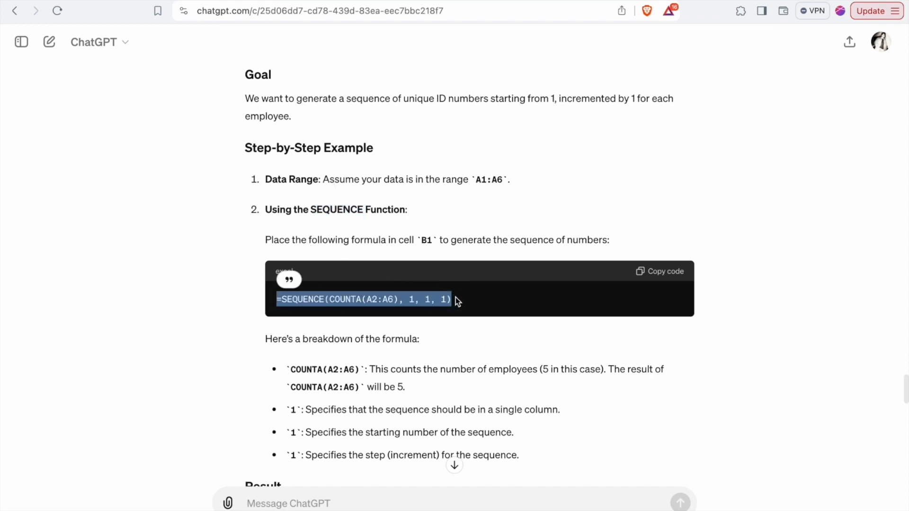
Step: Check the target cell in ChatGPT's instructions, enter =SEQUENCE(COUNTA(A2:A6), 1, 1, 1) in cell B1 of the Excel sheet and select that cell
key(ctrl+Left)
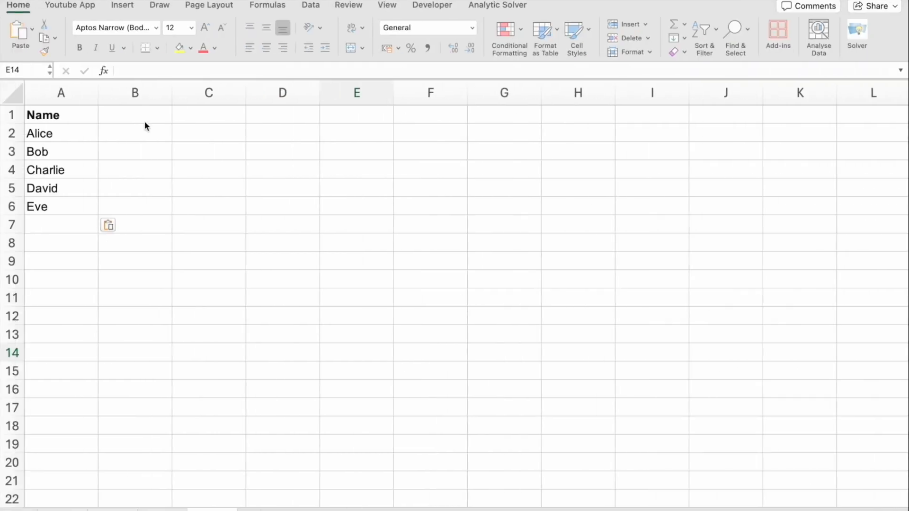
click(121, 114)
key(ctrl+Right)
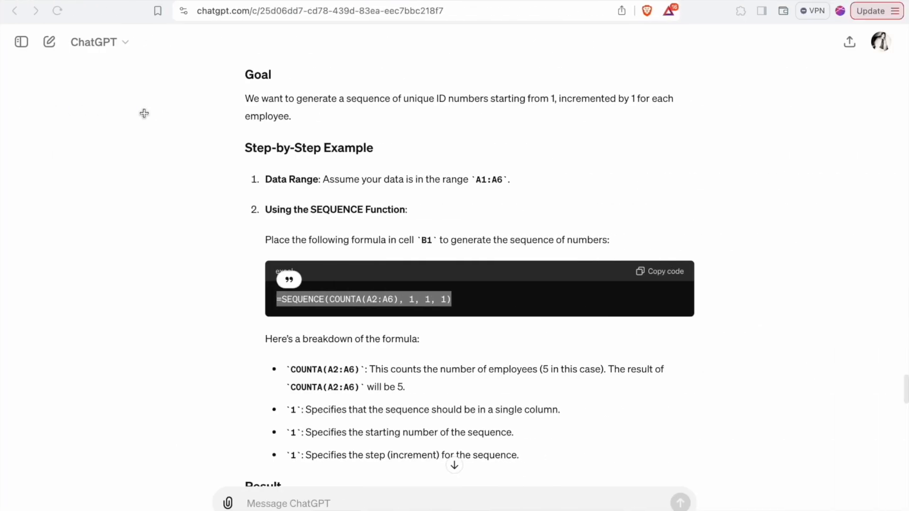
double_click(426, 240)
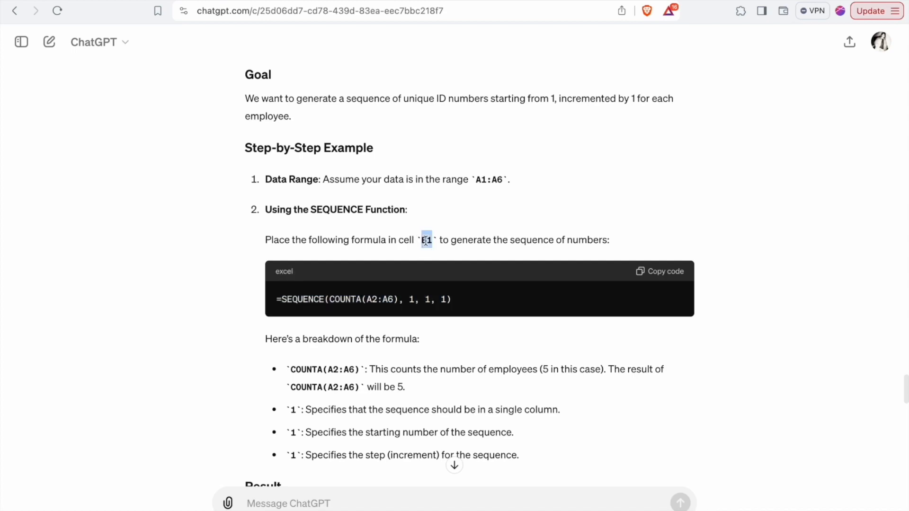
key(ctrl+Left)
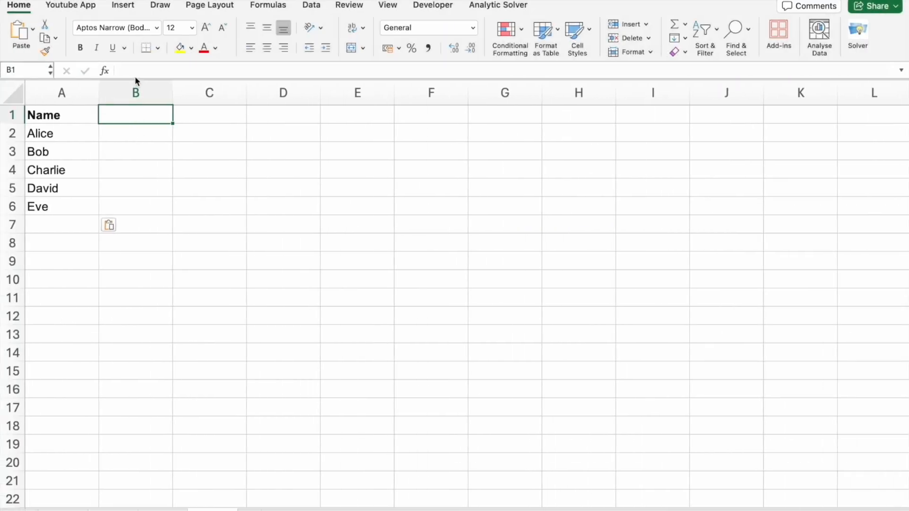
click(135, 71)
key(super+v)
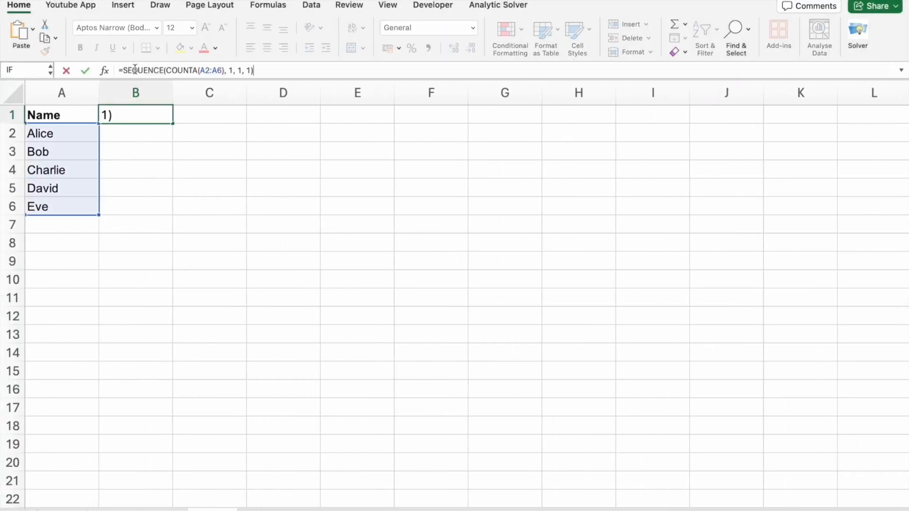
key(Return)
click(158, 115)
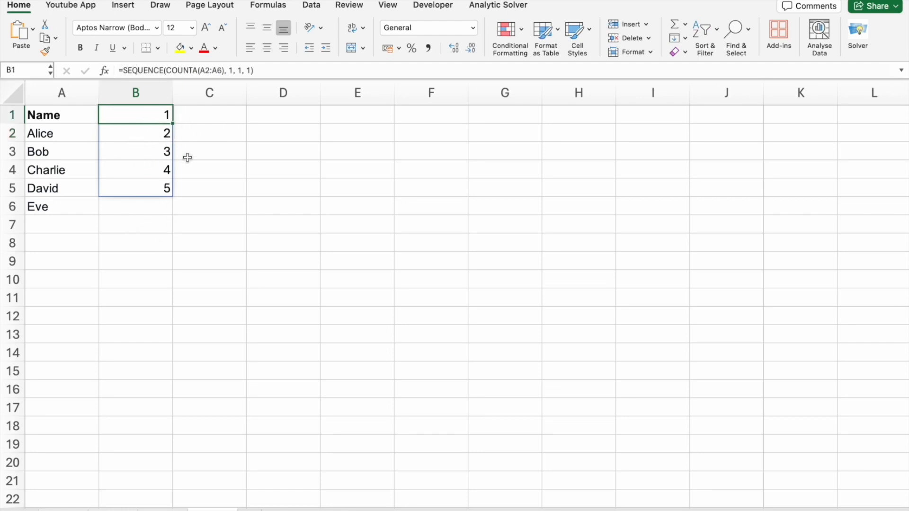
Step: Switch to ChatGPT's breakdown of the SEQUENCE formula and highlight the COUNTA(A2:A6) argument in its explanation
key(ctrl+Right)
scroll(353, 238, down, 3)
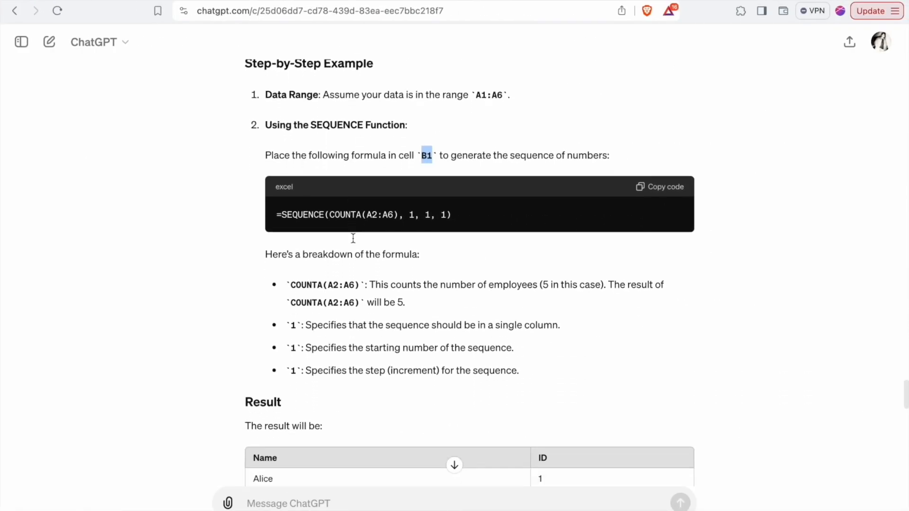
drag(300, 226, 422, 225)
double_click(304, 257)
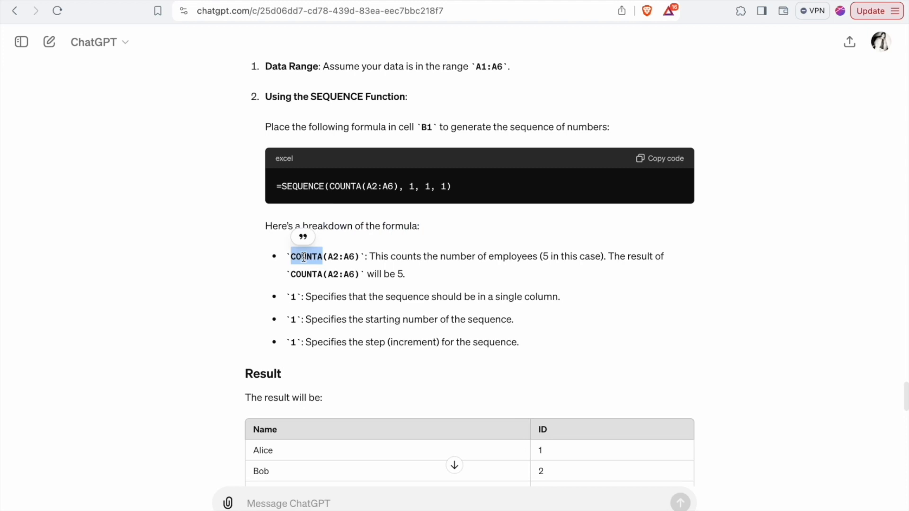
drag(292, 258, 360, 256)
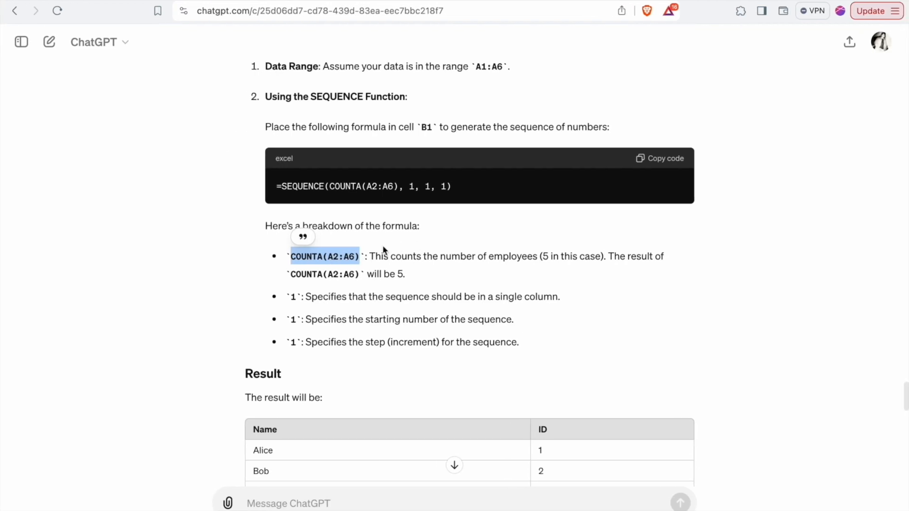
Step: In Excel, open the formula in B1 and highlight its COUNTA(A2:A6) argument to examine the rows it supplies
key(ctrl+Left)
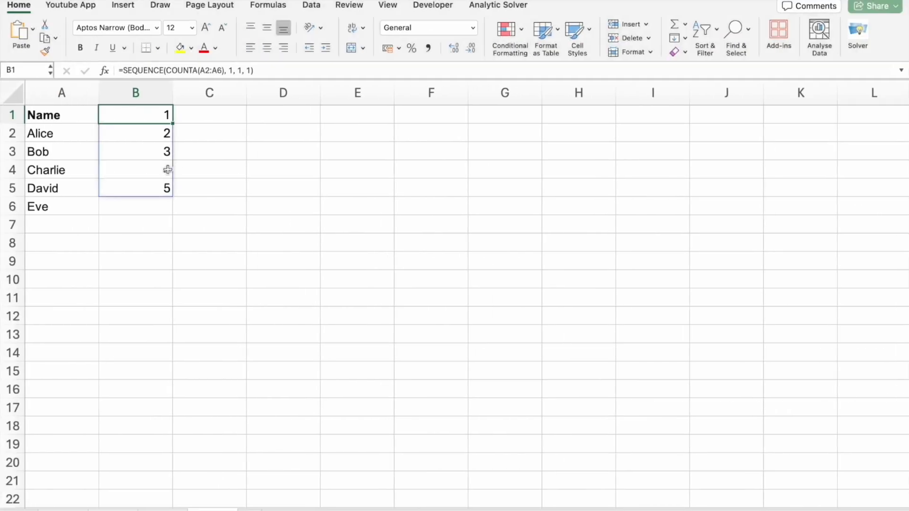
click(190, 69)
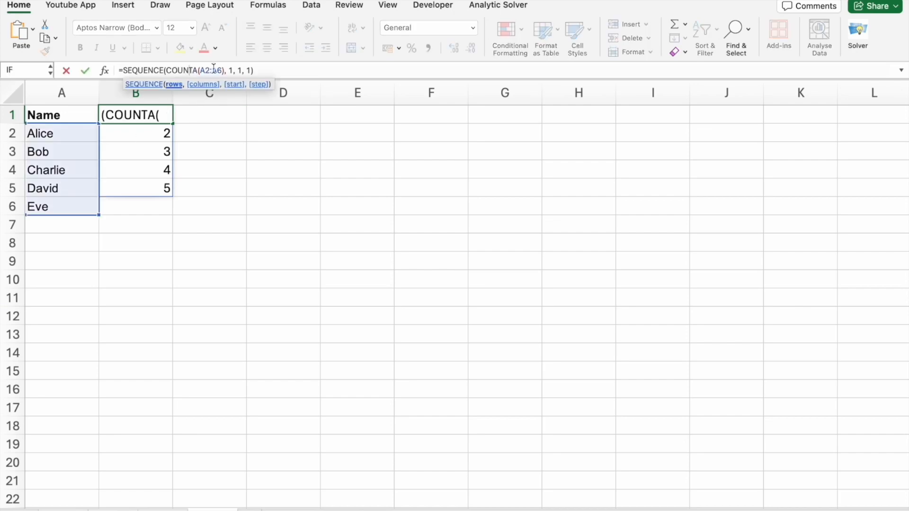
drag(225, 71, 166, 71)
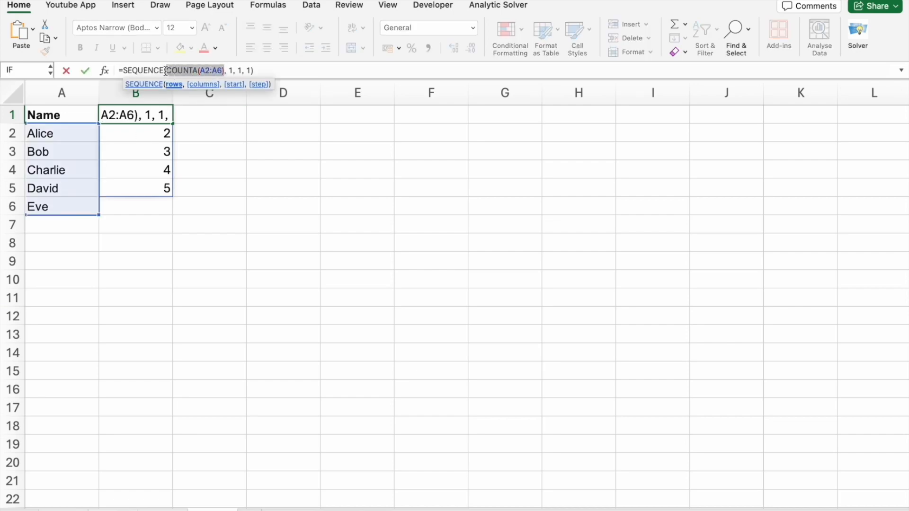
Step: Read ChatGPT's explanation of what COUNTA(A2:A6) counts and returns, then go back to the B1 formula in Excel
key(ctrl+Right)
drag(370, 251, 602, 253)
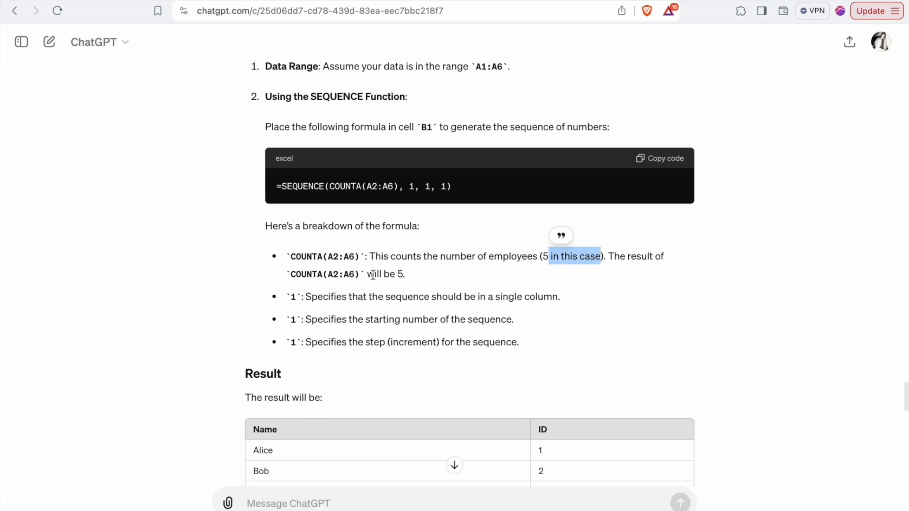
drag(407, 279, 284, 278)
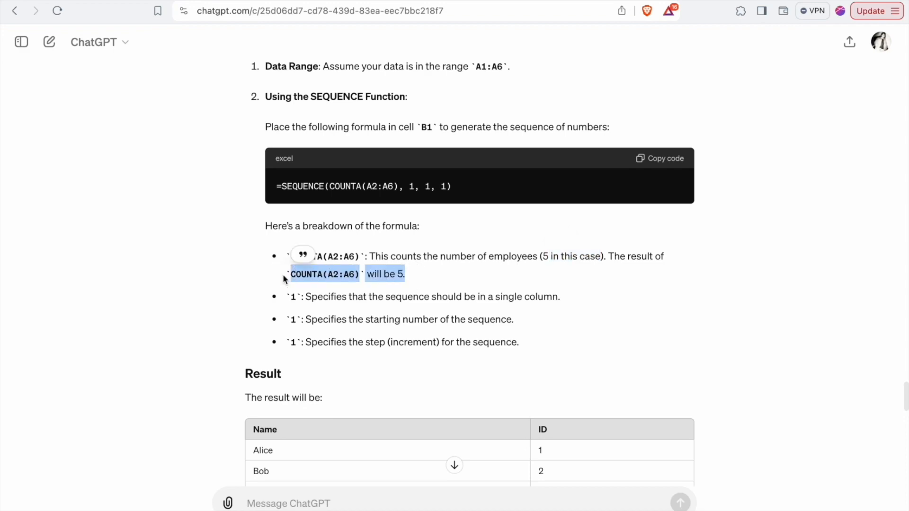
click(311, 305)
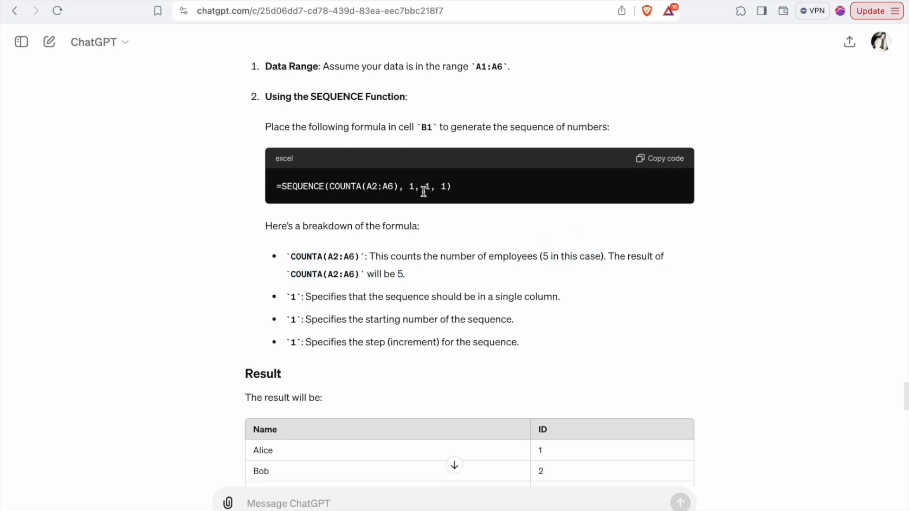
key(ctrl+Left)
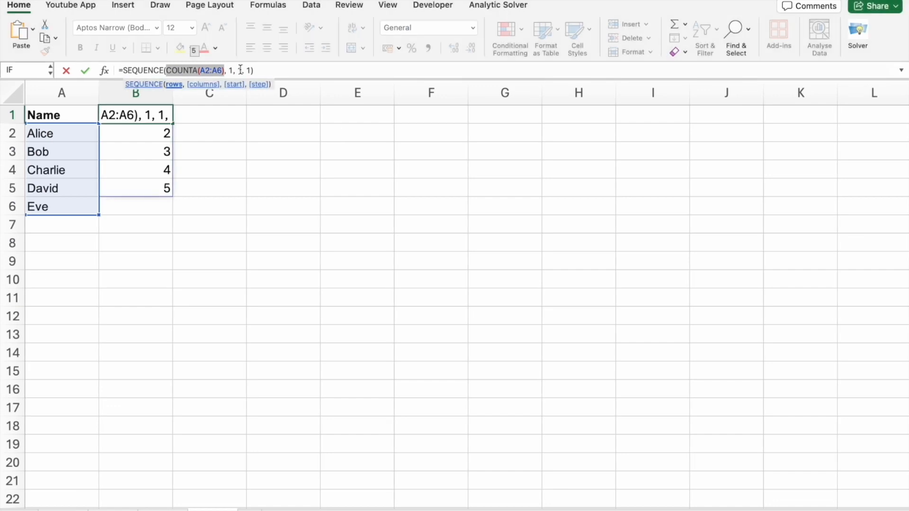
Step: Examine the columns, start and step arguments of the SEQUENCE formula in B1 one by one, then close the formula with its arguments unchanged
click(232, 71)
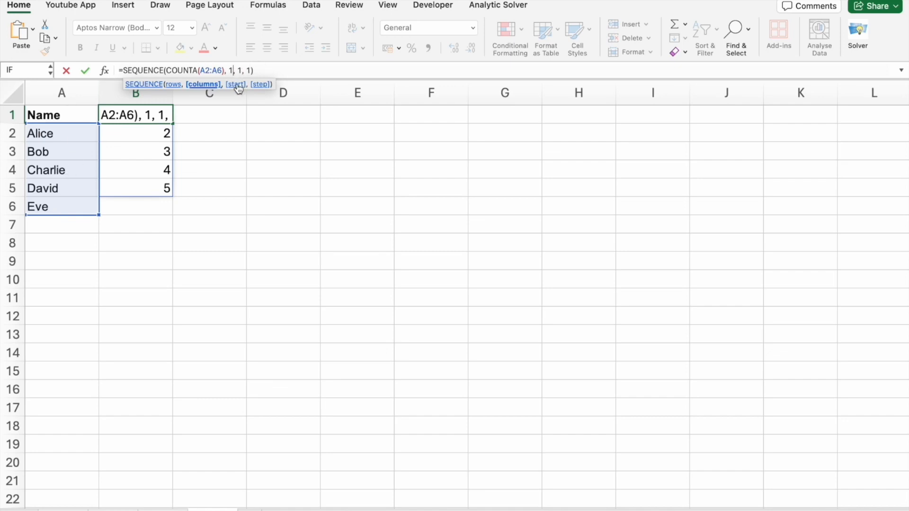
click(242, 71)
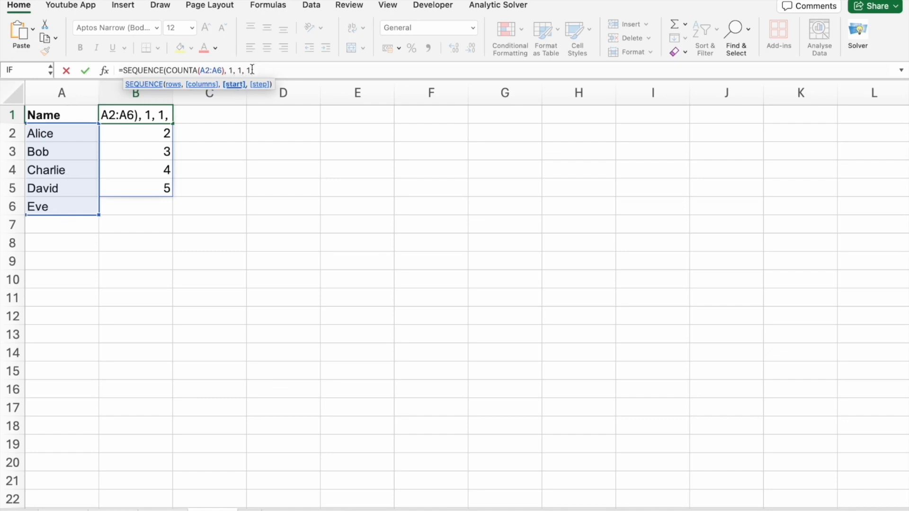
click(251, 70)
text())
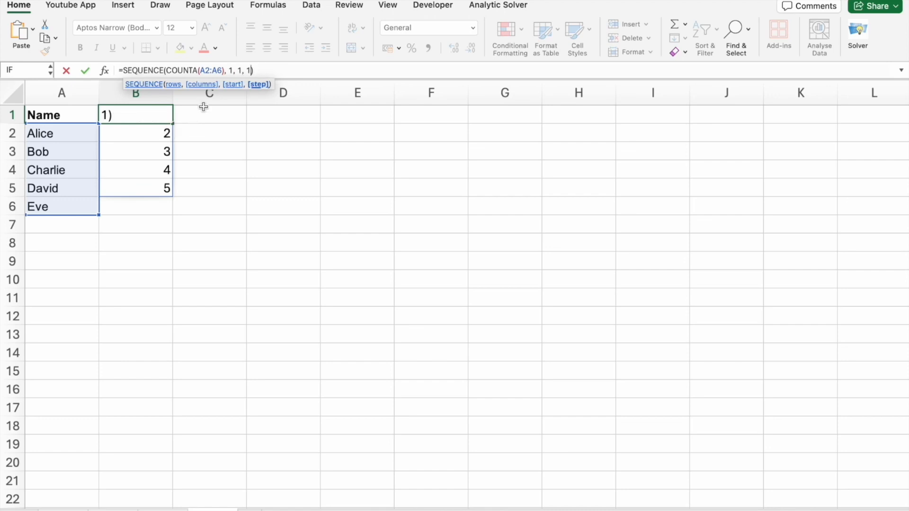
key(Return)
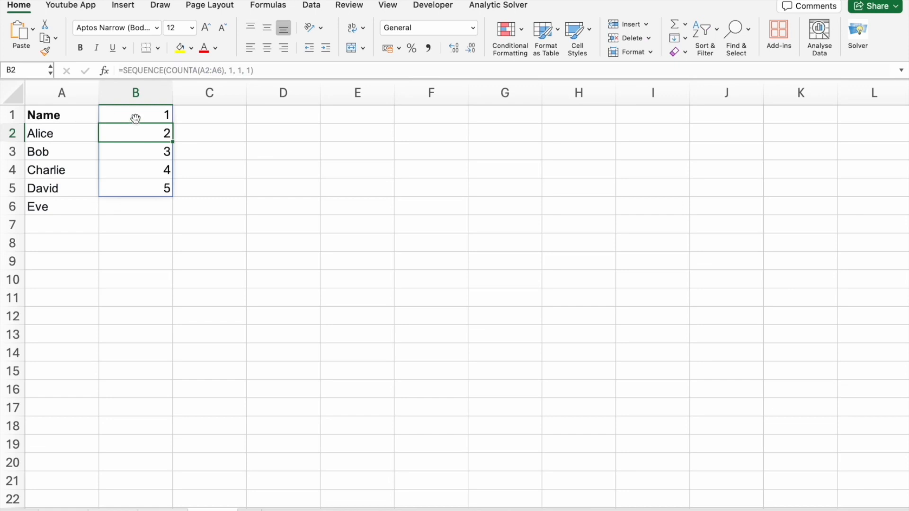
Step: Go through the generated sequence cell by cell from B1 down to B5
click(135, 116)
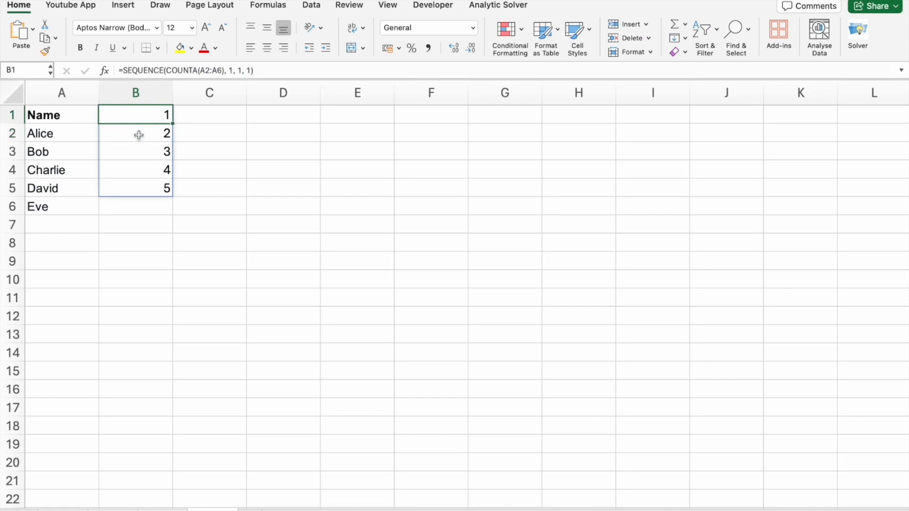
click(137, 135)
click(136, 155)
click(135, 169)
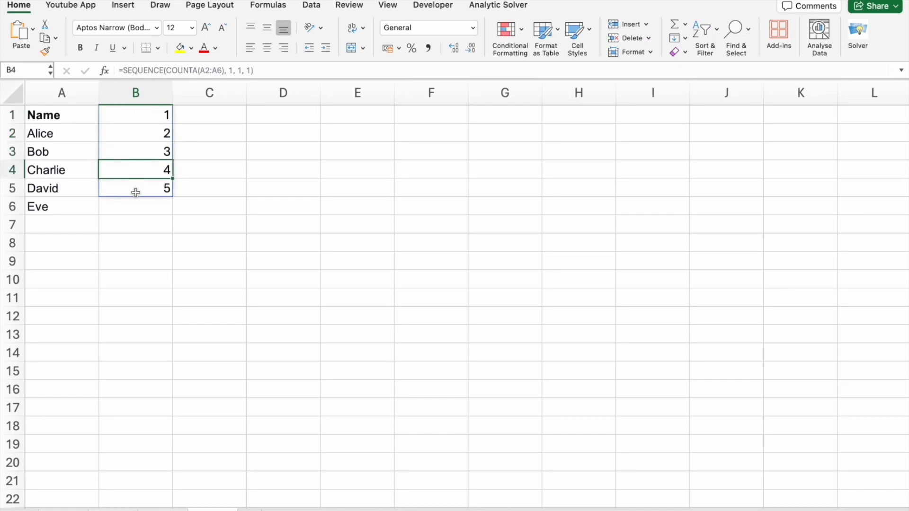
click(135, 188)
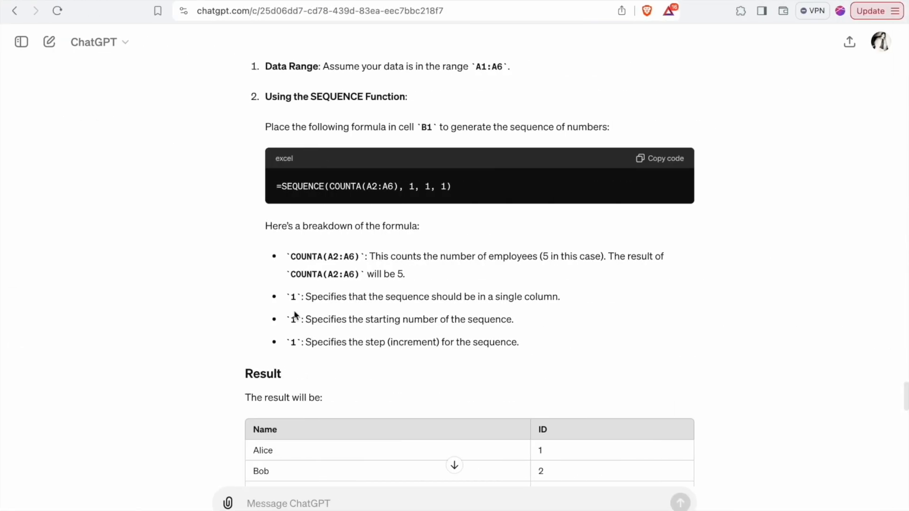
Step: Highlight the Name and ID result table in ChatGPT, then select B1:B5 in Excel to compare the output
scroll(294, 316, down, 5)
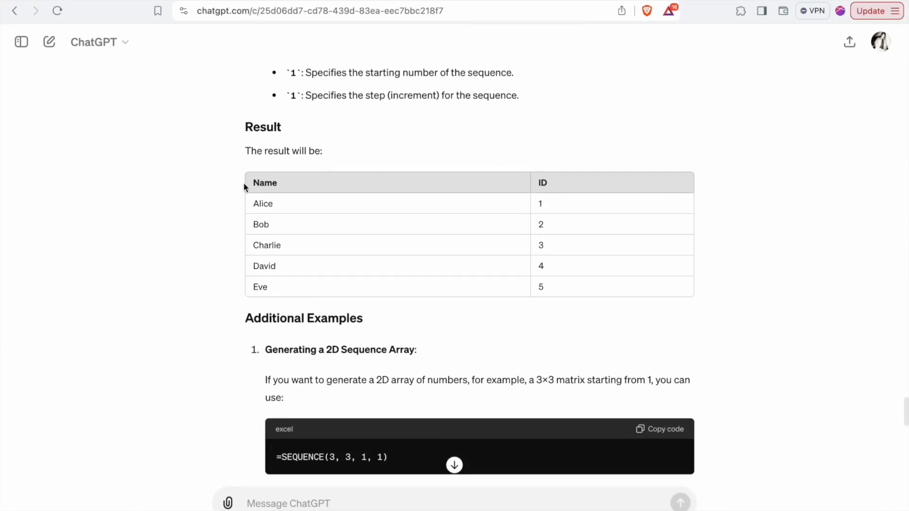
drag(252, 182, 590, 300)
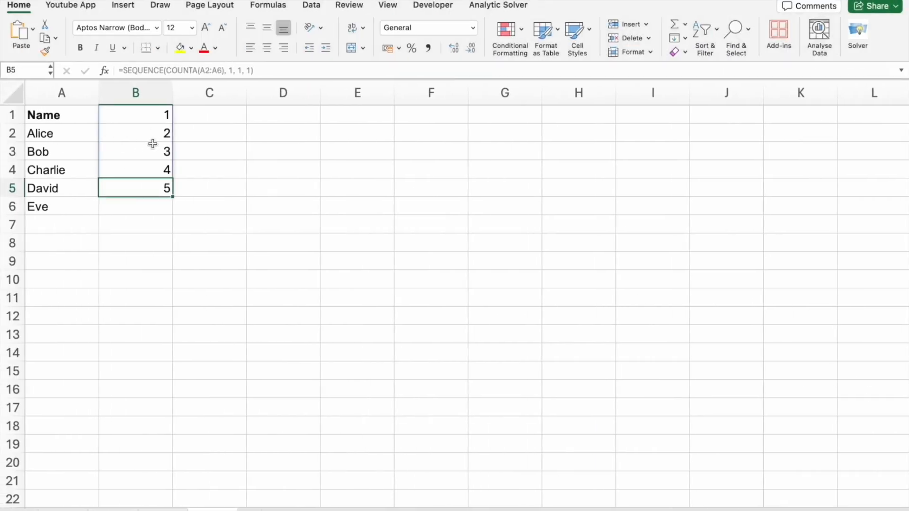
drag(149, 114, 150, 186)
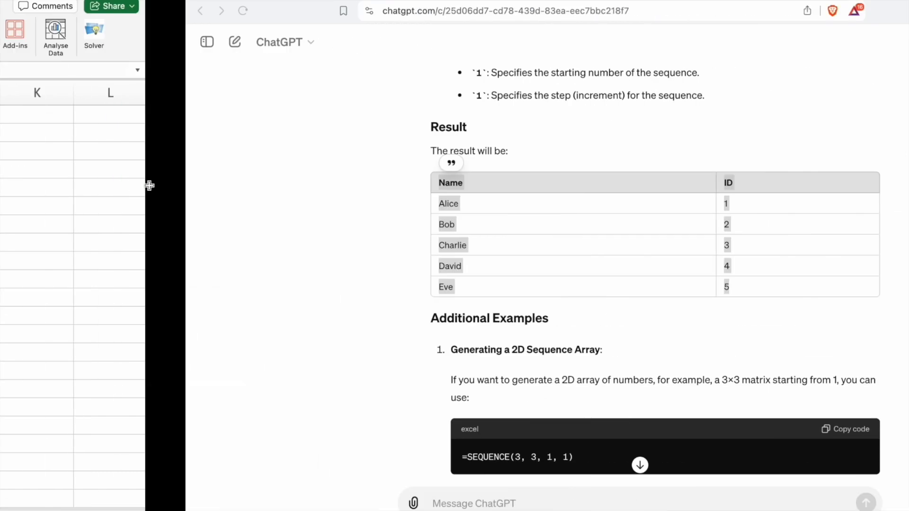
Step: Switch to ChatGPT's Additional Examples section and highlight the "Generating a 2D Sequence Array" heading
scroll(277, 262, down, 1)
scroll(277, 262, down, 5)
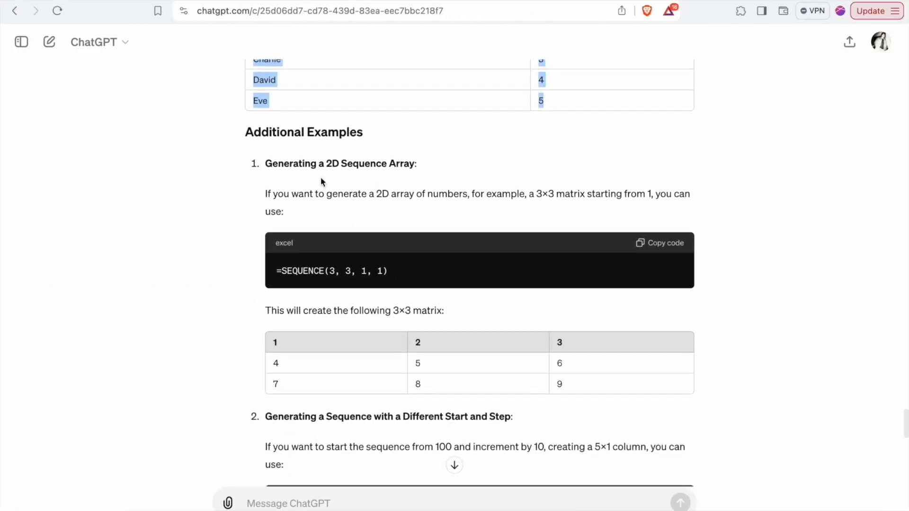
click(248, 131)
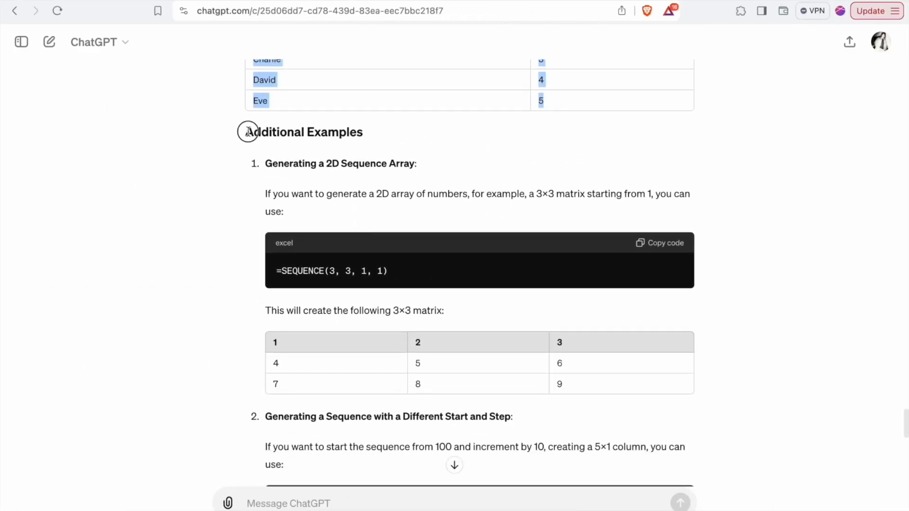
triple_click(334, 134)
drag(310, 165, 445, 161)
Step: Find the second additional example and highlight its heading, "Generating a Sequence with a Different Start and Step"
scroll(445, 161, down, 6)
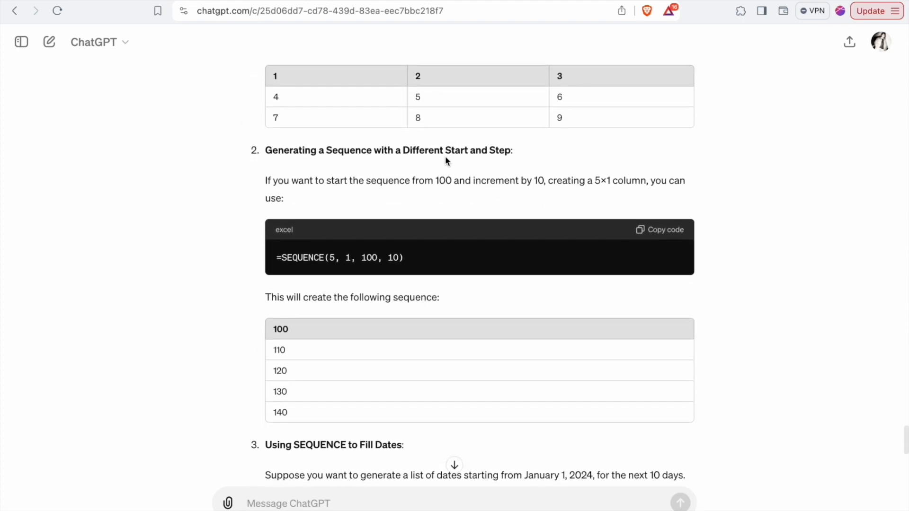
click(268, 145)
drag(268, 145, 485, 145)
double_click(498, 147)
Step: Highlight the "Using SEQUENCE to Fill Dates" heading and review its date results down to the Practical Use section
scroll(498, 149, down, 3)
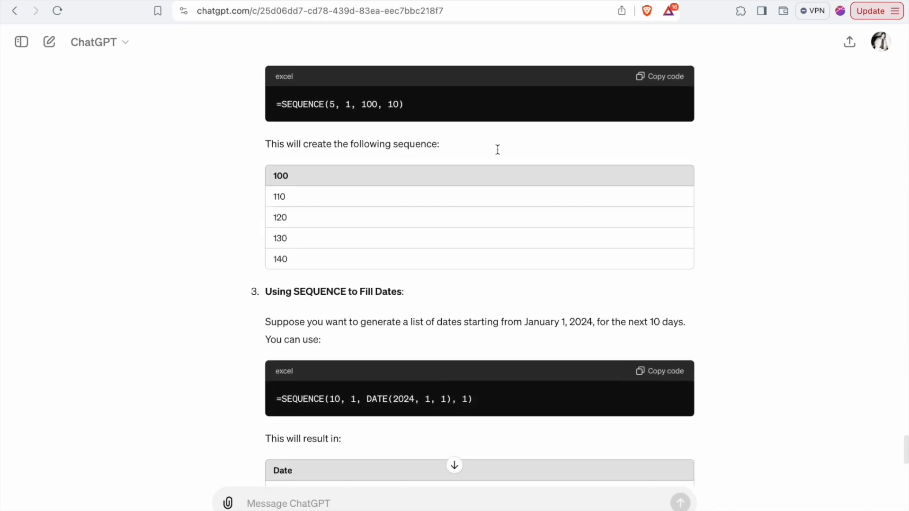
scroll(498, 150, down, 2)
click(284, 203)
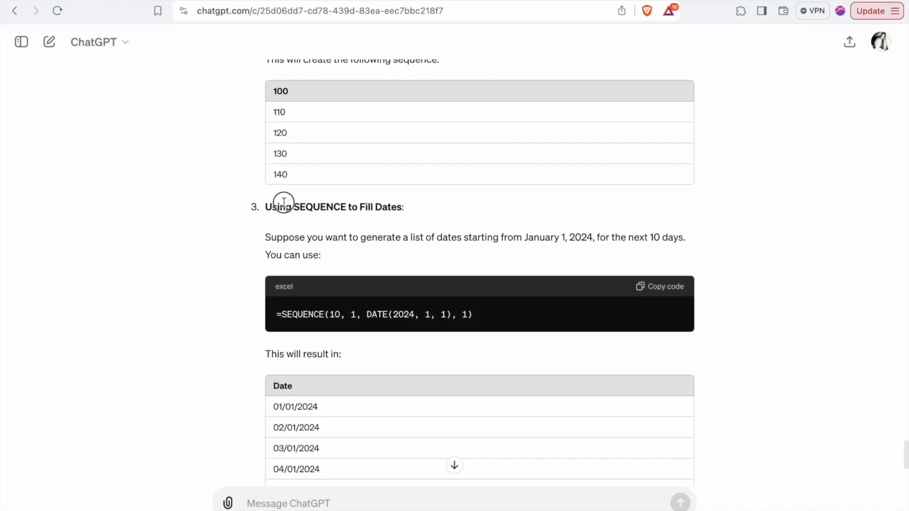
drag(284, 202, 414, 209)
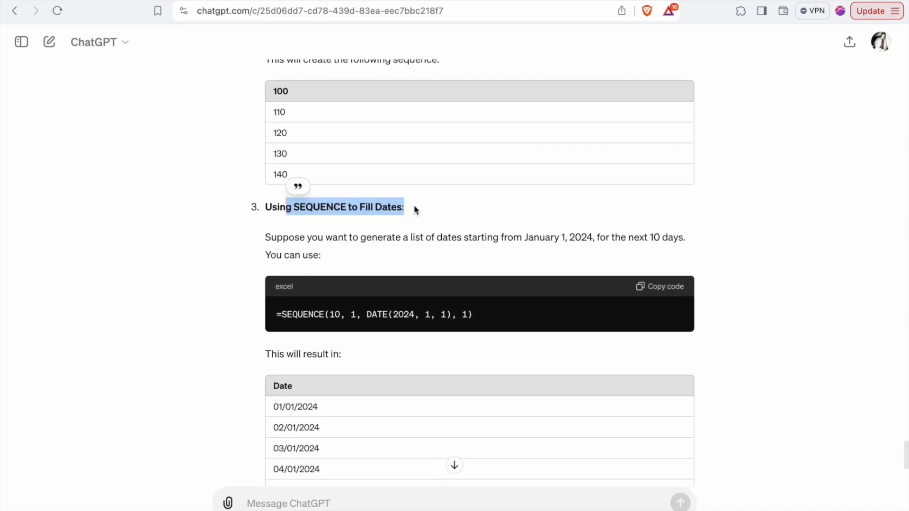
scroll(415, 210, down, 6)
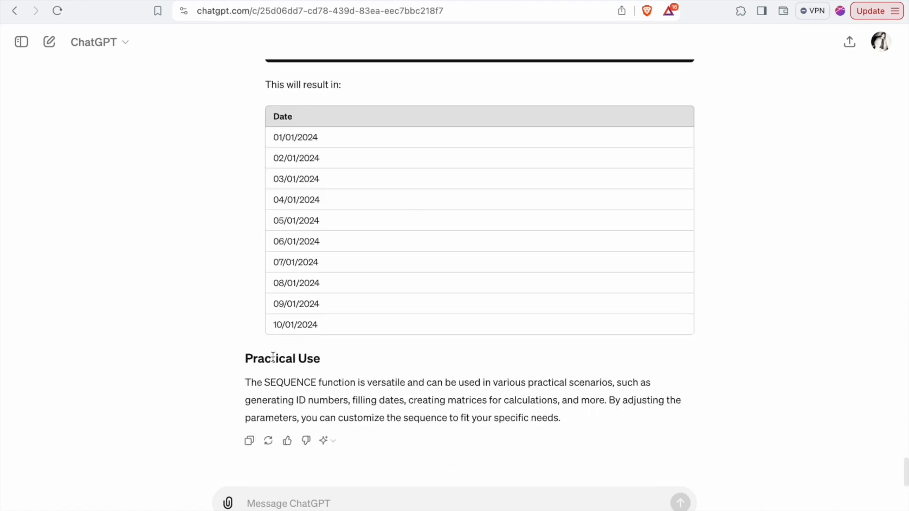